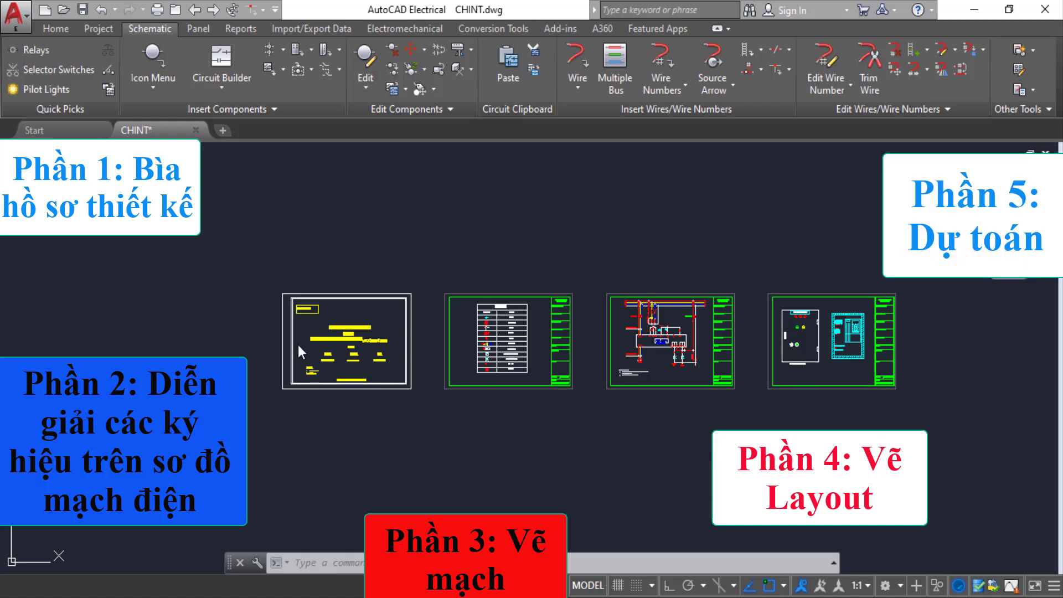
- Examine the cover sheet's title, code, signature fields, recipient list and date line
scroll(280, 331, up, 6)
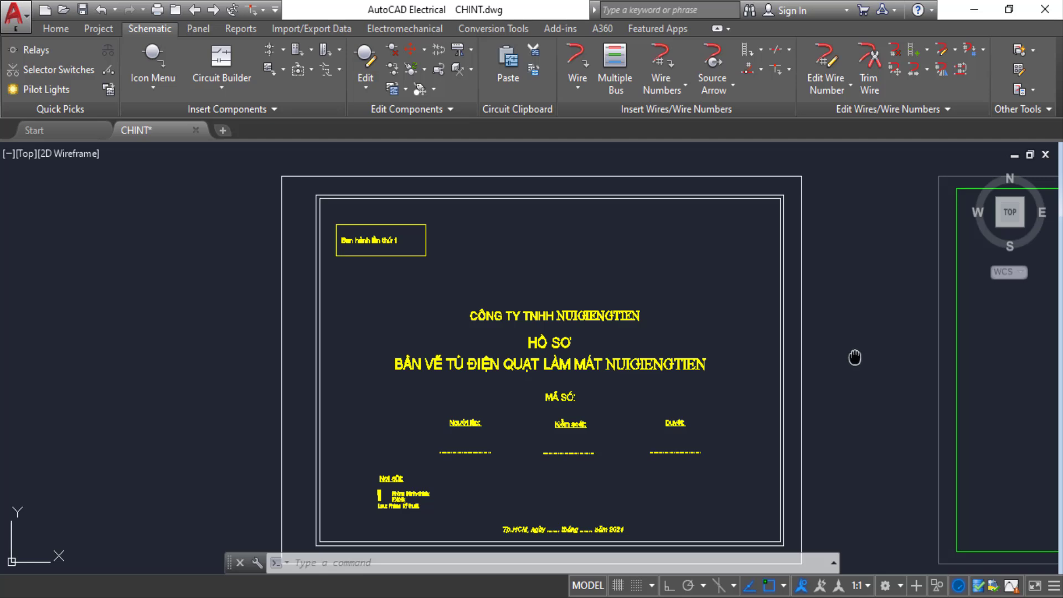
mouse_move(859, 340)
middle_down()
mouse_move(863, 291)
mouse_move(862, 310)
middle_up()
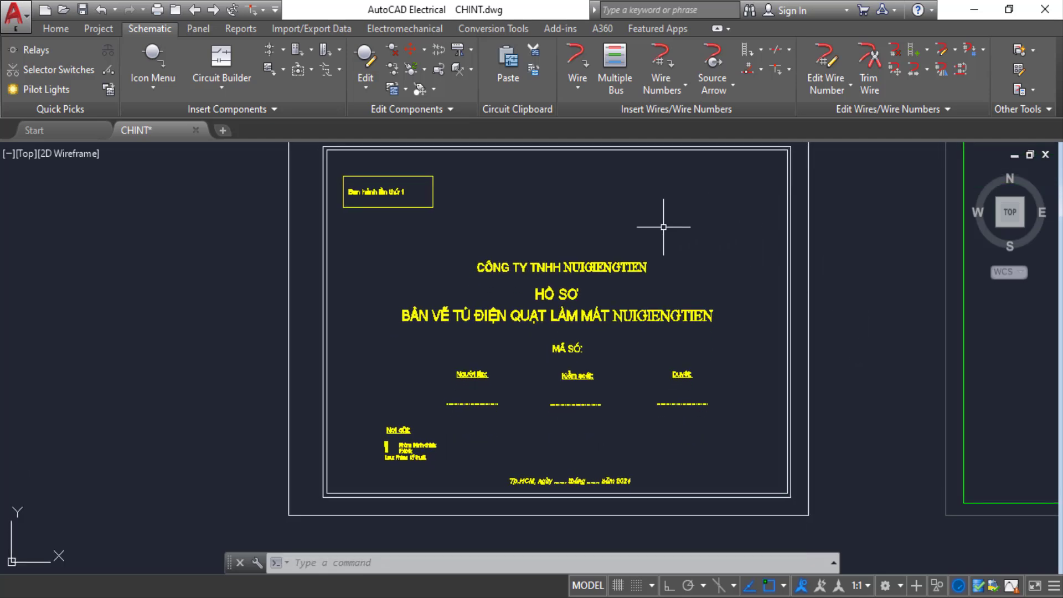
scroll(565, 221, up, 2)
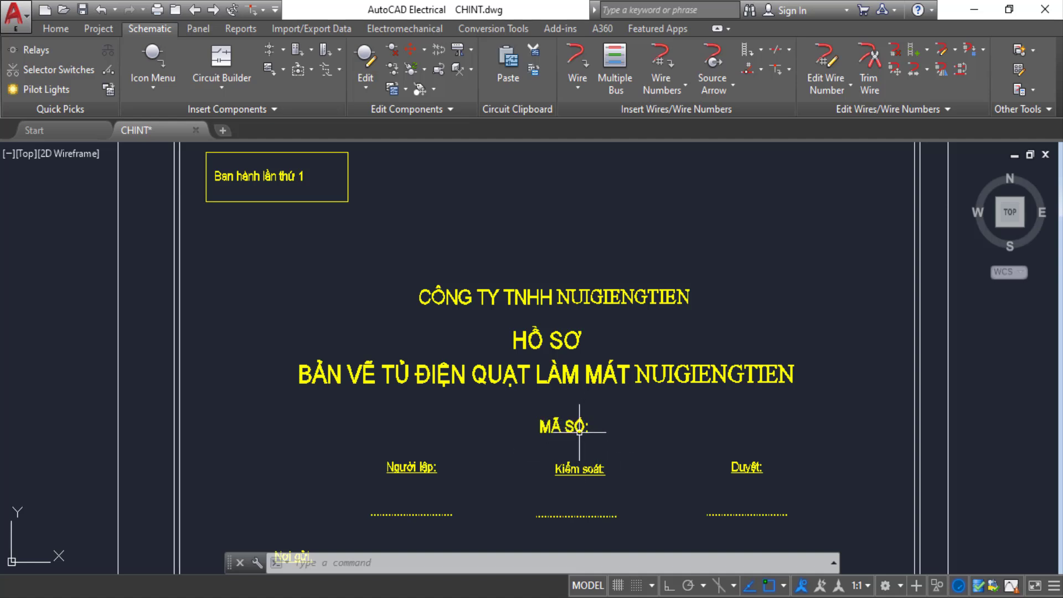
scroll(510, 493, down, 2)
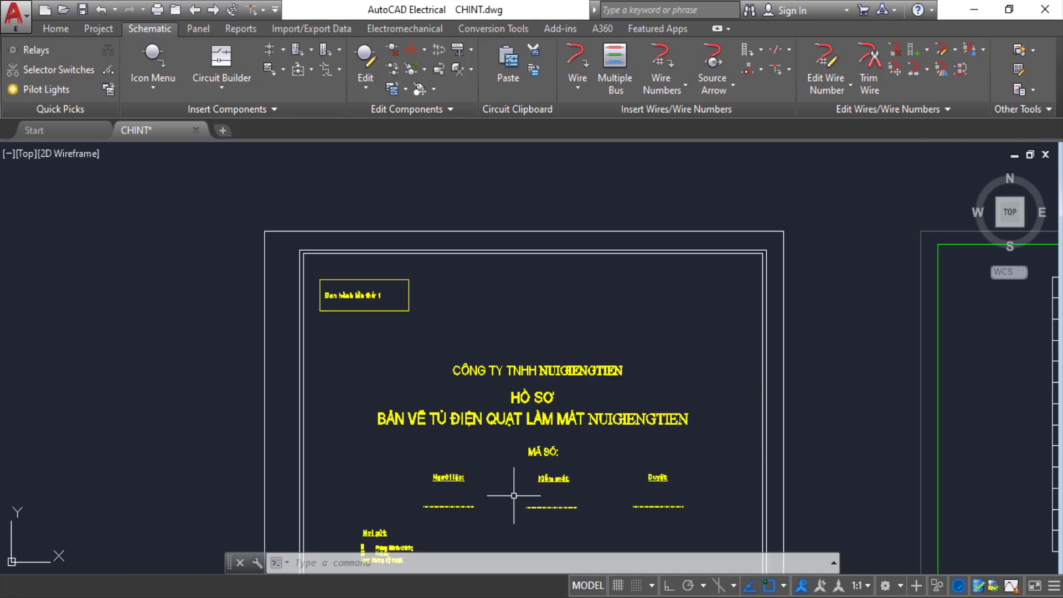
mouse_move(510, 493)
middle_down()
mouse_move(525, 430)
mouse_move(520, 373)
middle_up()
scroll(520, 372, up, 2)
scroll(490, 366, up, 2)
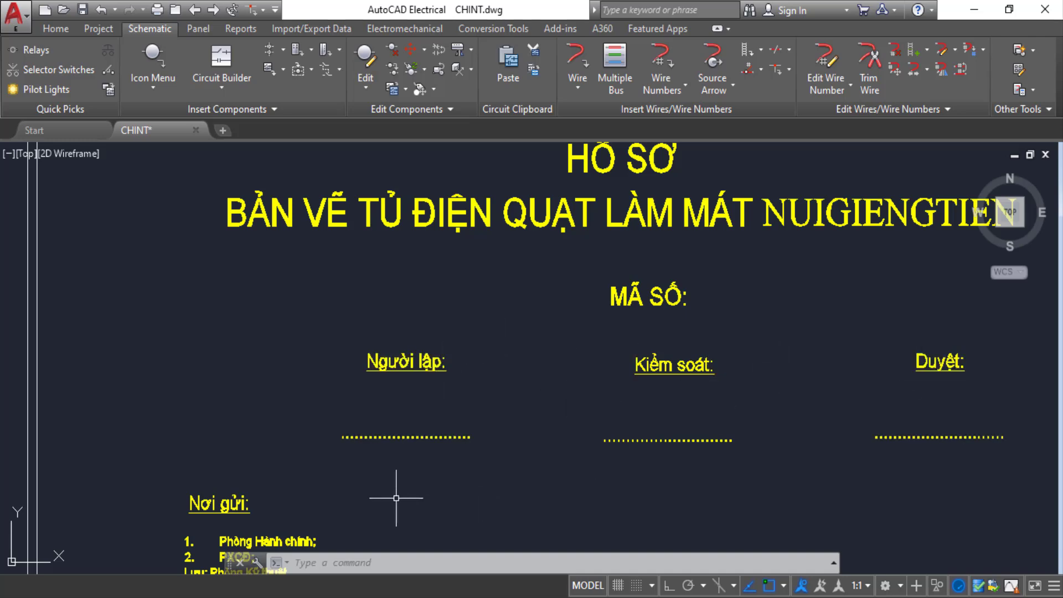
mouse_move(391, 492)
middle_down()
mouse_move(499, 398)
mouse_move(481, 349)
middle_up()
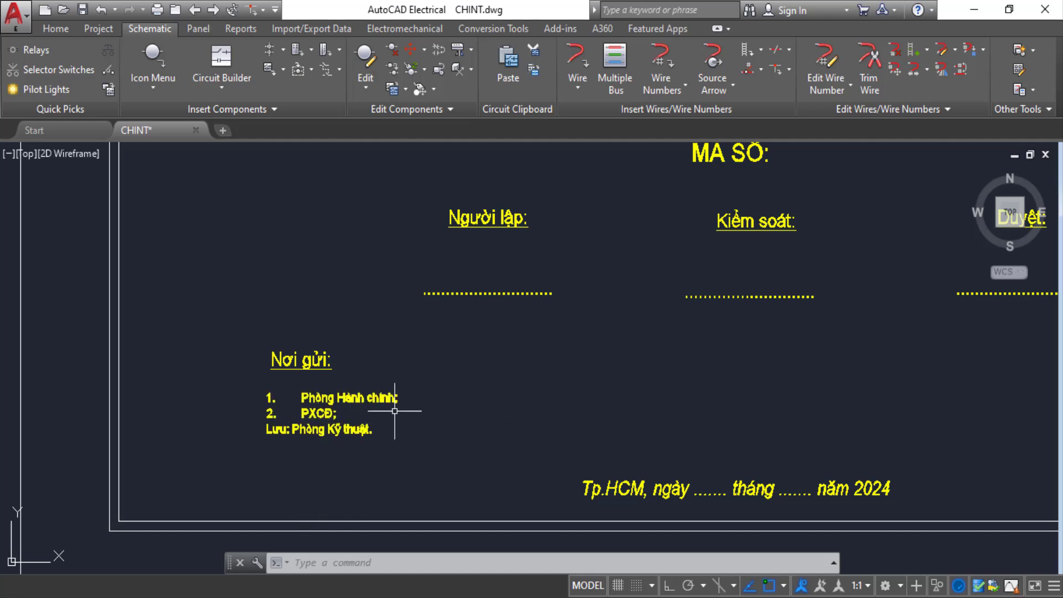
scroll(475, 361, down, 5)
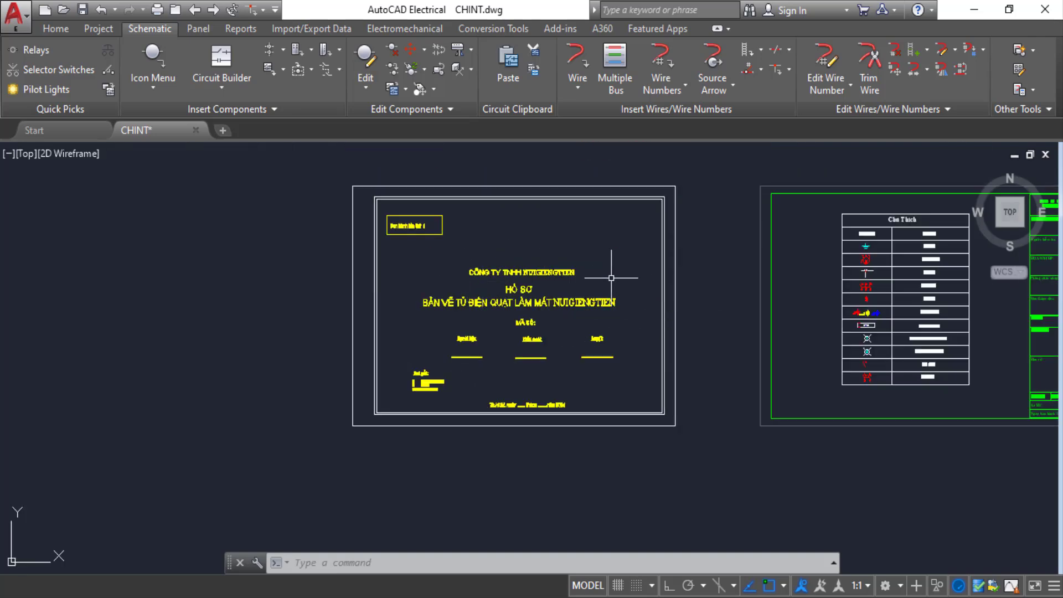
- Examine the layout of the "Chú Thích" legend table on the second sheet, with its symbol and explanation columns
mouse_move(667, 314)
middle_down()
mouse_move(648, 330)
mouse_move(451, 365)
middle_up()
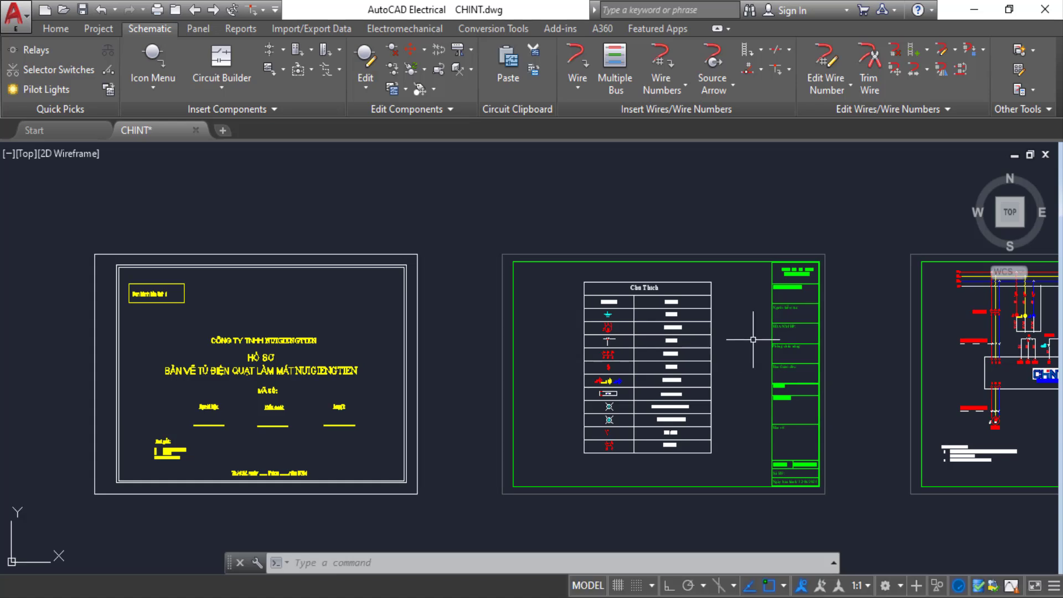
scroll(684, 358, up, 2)
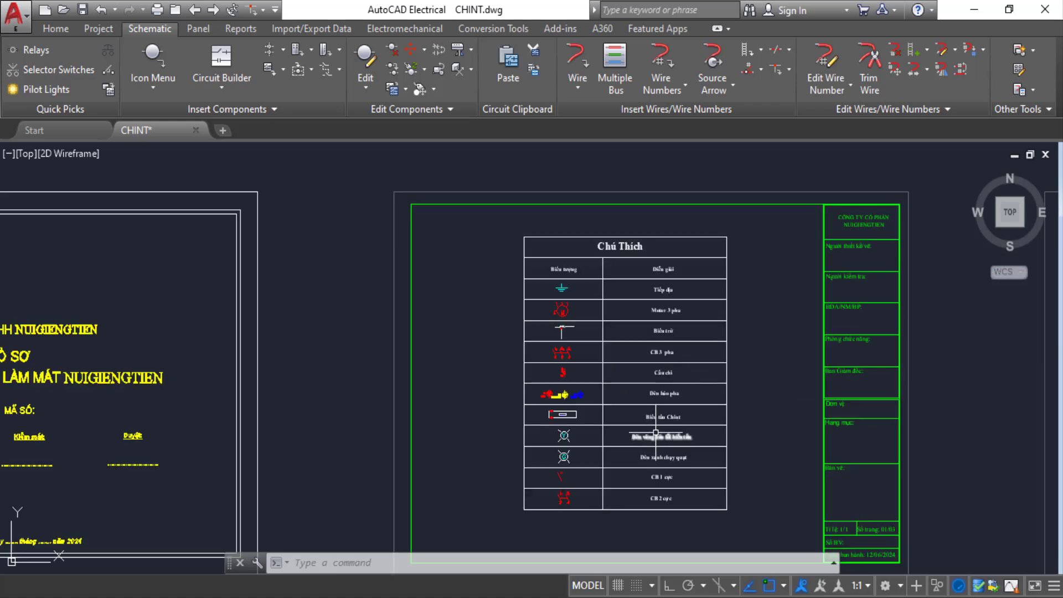
middle_drag(635, 380, 609, 358)
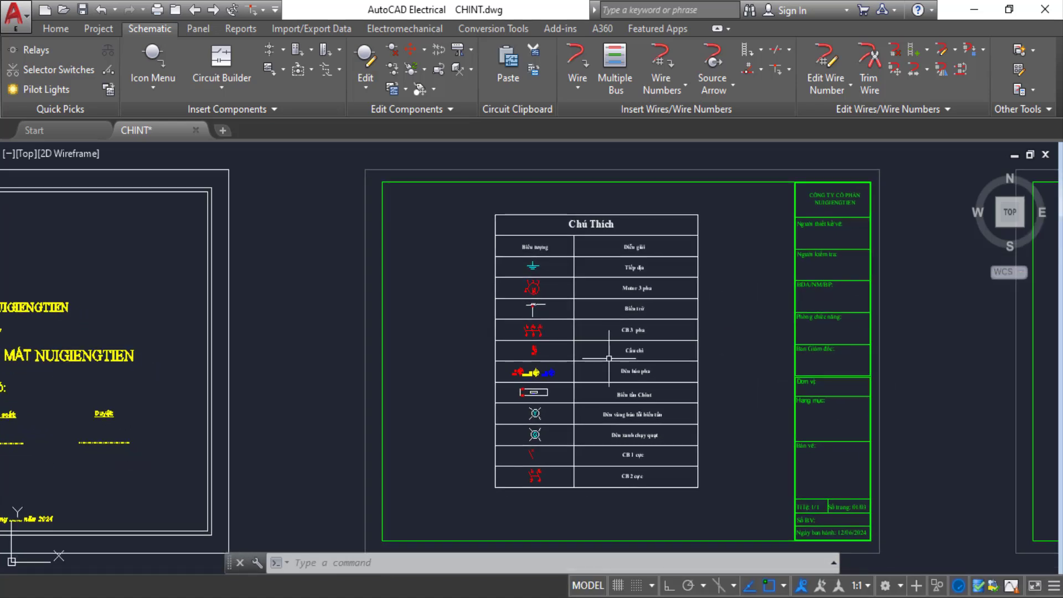
scroll(593, 331, up, 2)
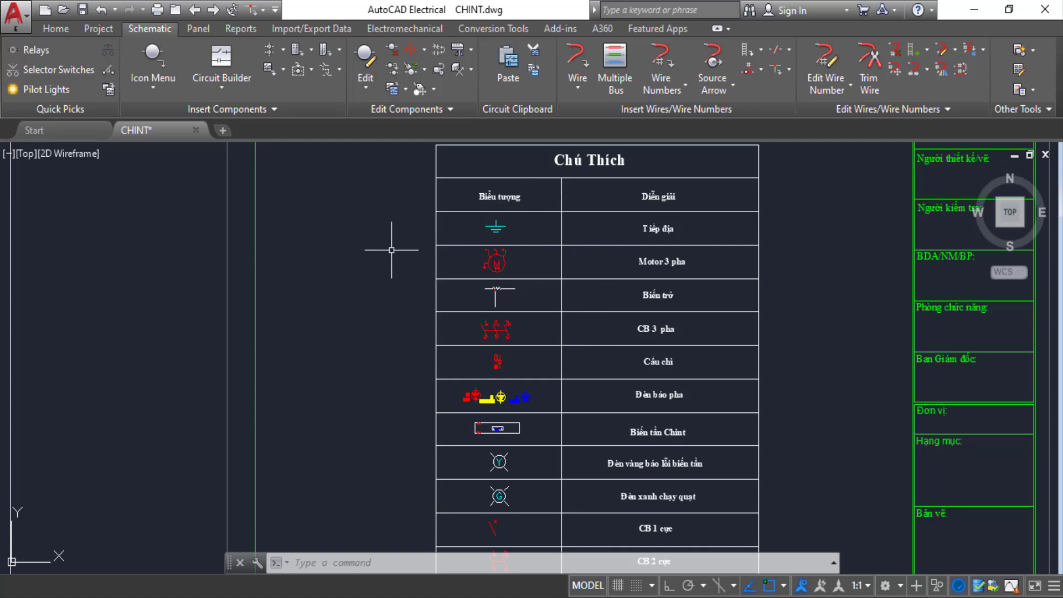
middle_drag(366, 251, 371, 267)
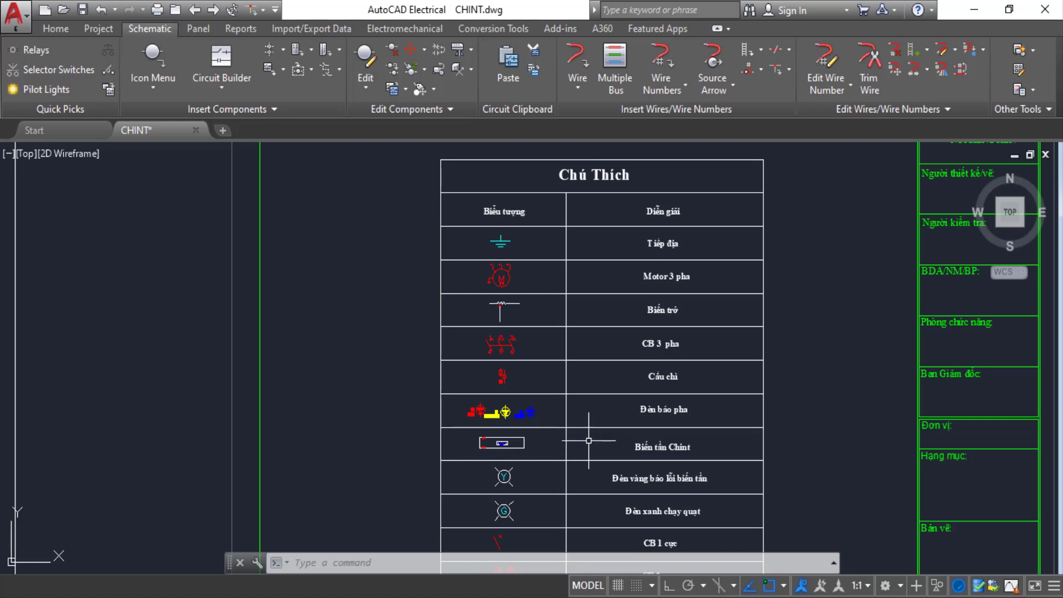
middle_drag(589, 440, 589, 405)
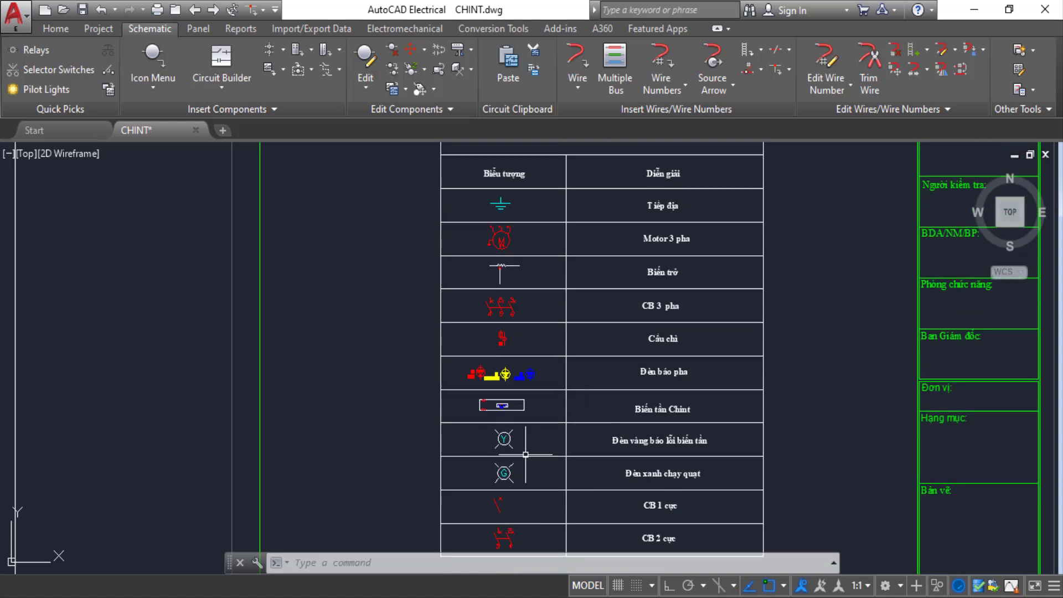
middle_drag(585, 239, 581, 278)
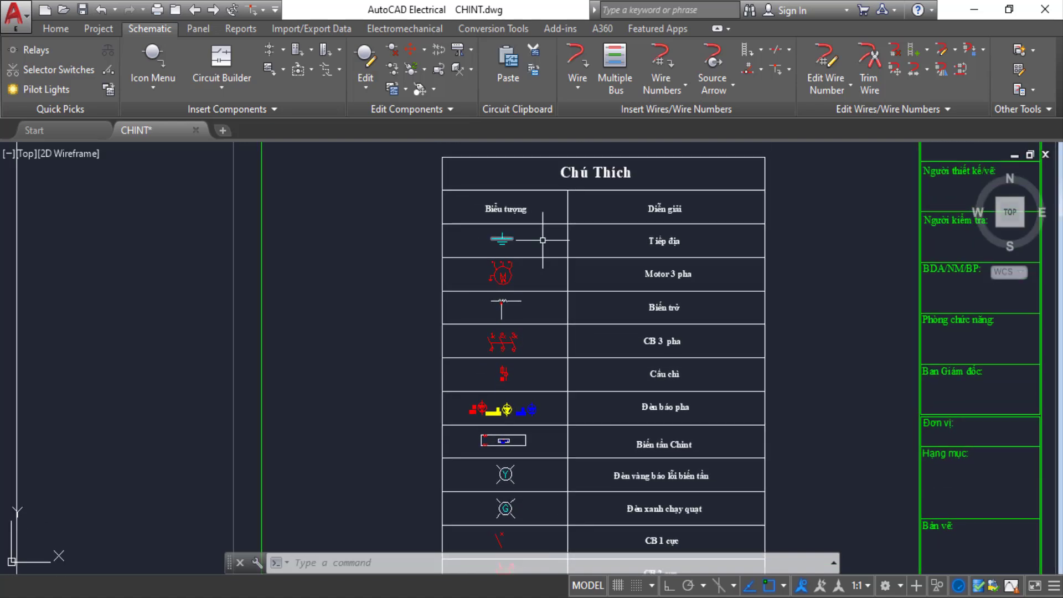
- Inspect each legend symbol up close with its explanation, from "Tiếp địa" down to "CB 2 cực"
scroll(569, 229, up, 2)
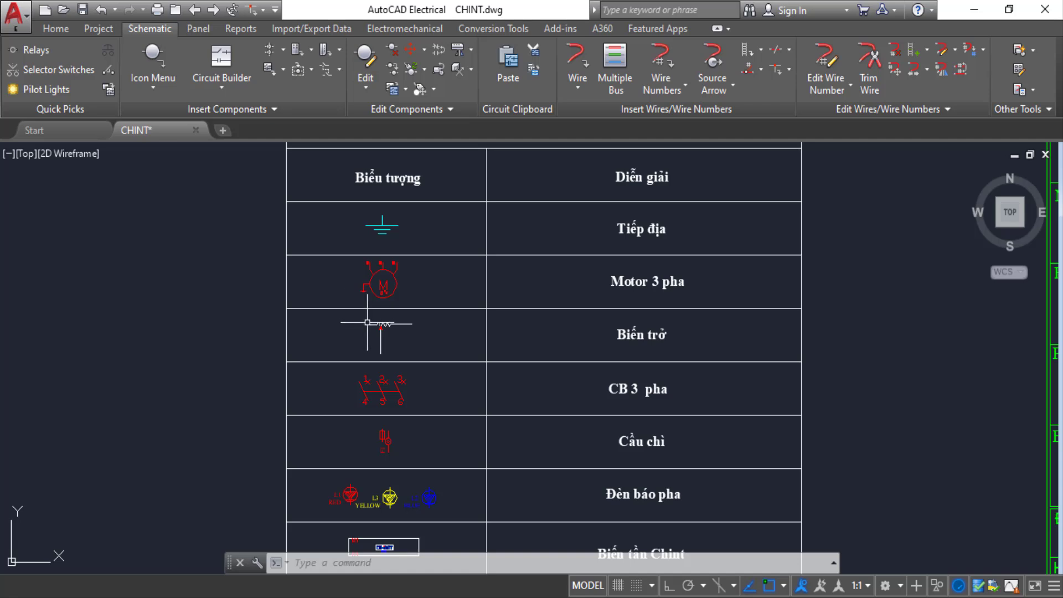
scroll(382, 328, up, 2)
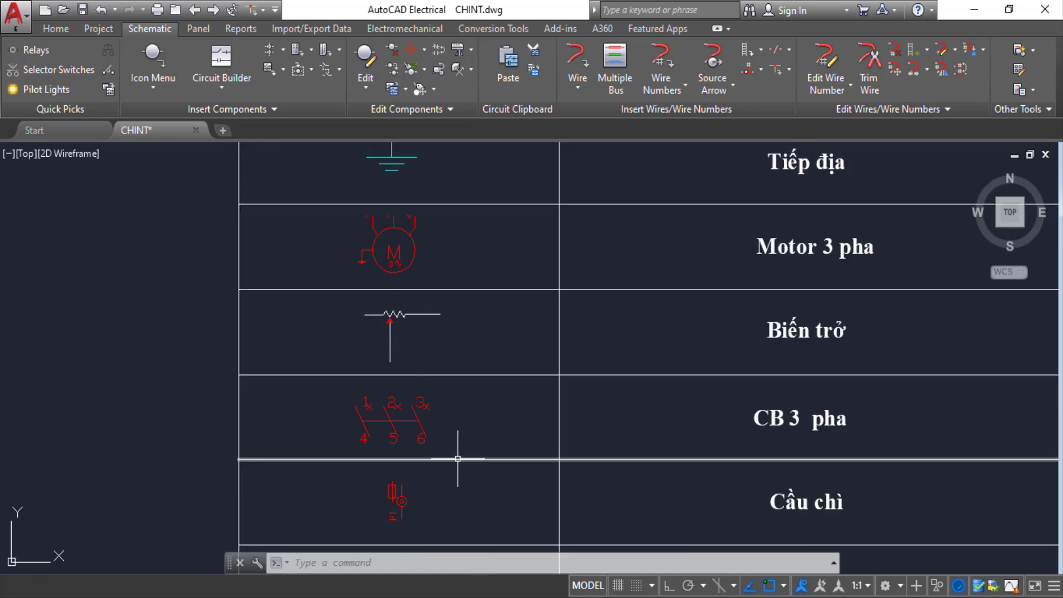
middle_drag(448, 448, 459, 305)
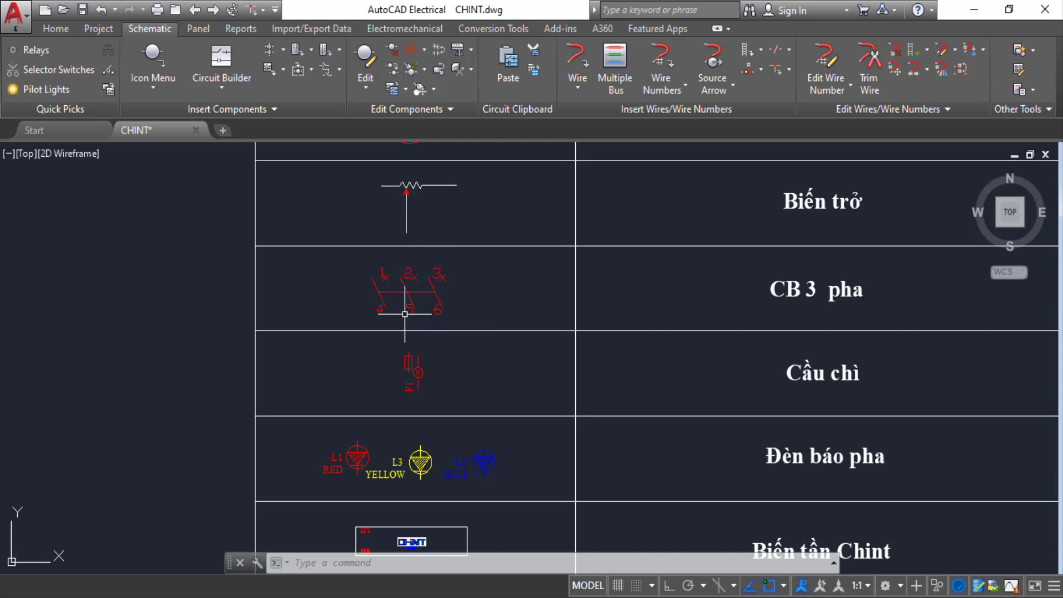
middle_drag(427, 388, 436, 304)
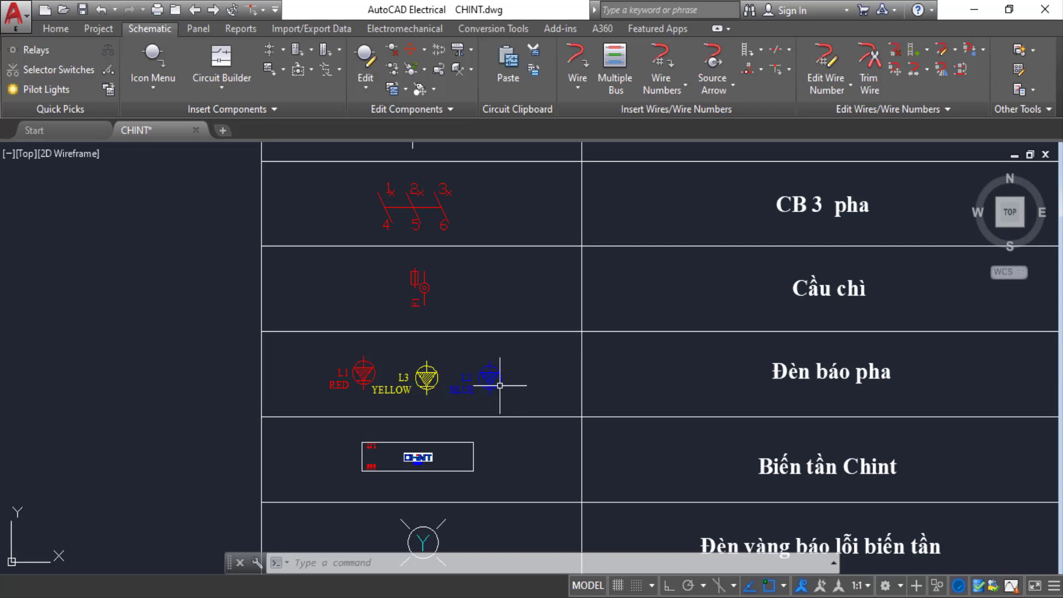
middle_drag(490, 466, 500, 359)
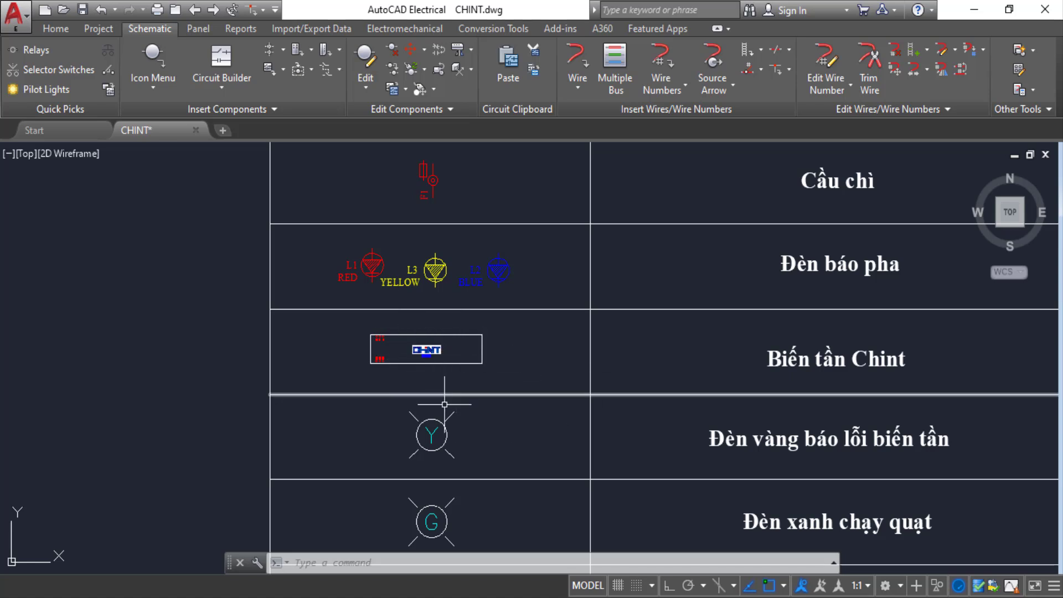
mouse_move(490, 445)
middle_down()
mouse_move(483, 305)
mouse_move(461, 257)
middle_up()
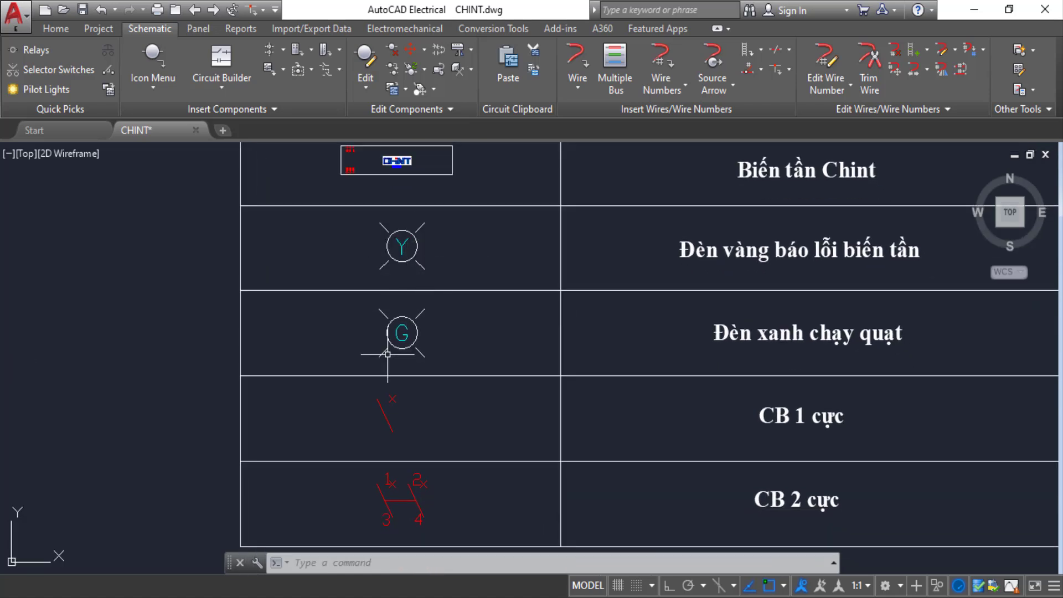
middle_drag(422, 423, 432, 318)
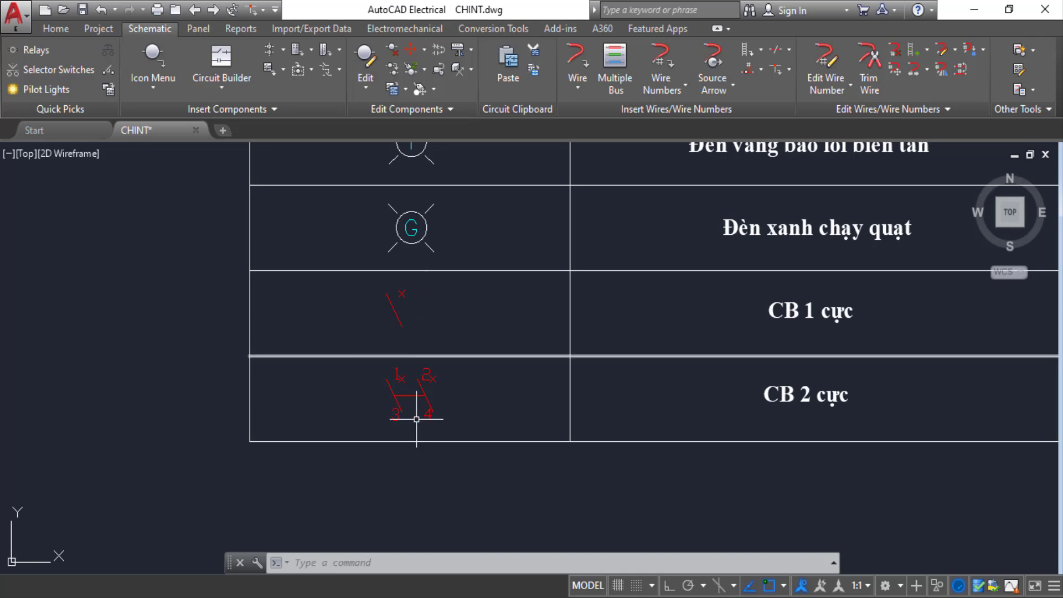
scroll(386, 386, down, 5)
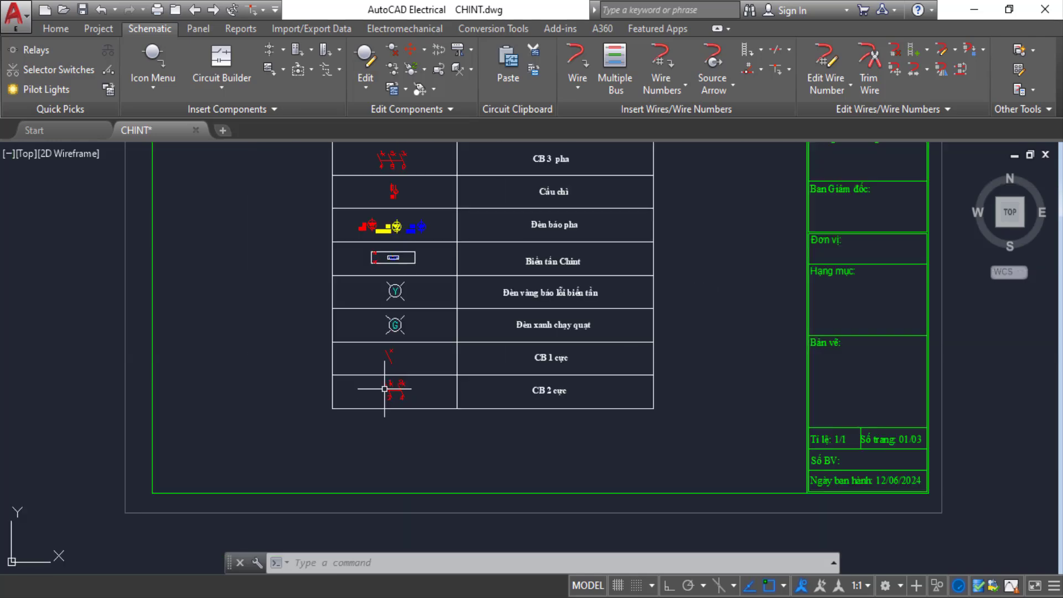
scroll(386, 386, up, 2)
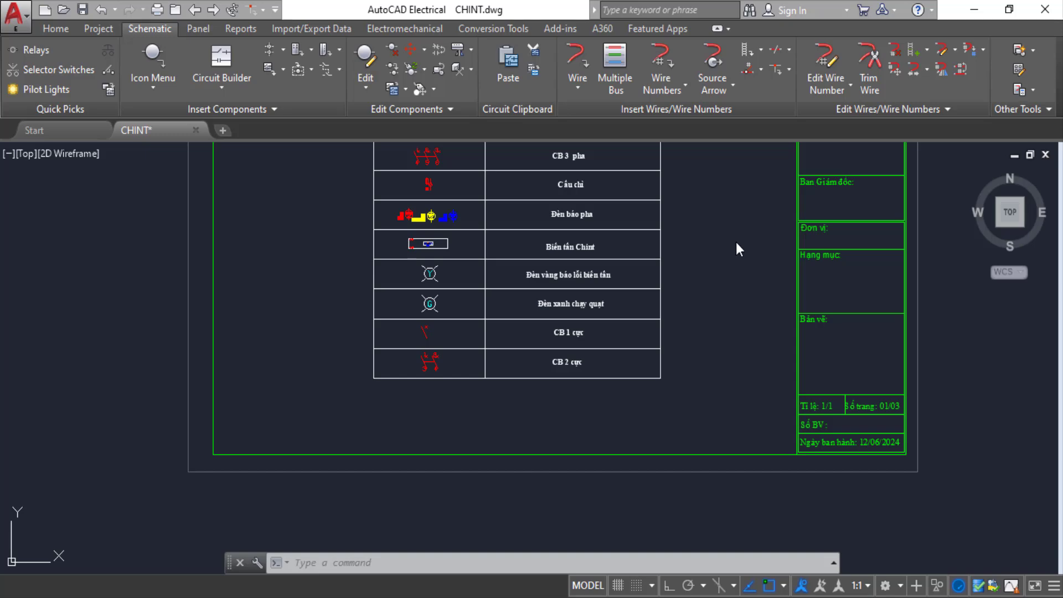
- Examine the overall CHINT inverter circuit diagram on the third sheet
mouse_move(734, 254)
middle_down()
mouse_move(269, 347)
mouse_move(1, 376)
middle_up()
middle_drag(745, 202, 627, 251)
scroll(626, 245, down, 3)
scroll(626, 248, up, 3)
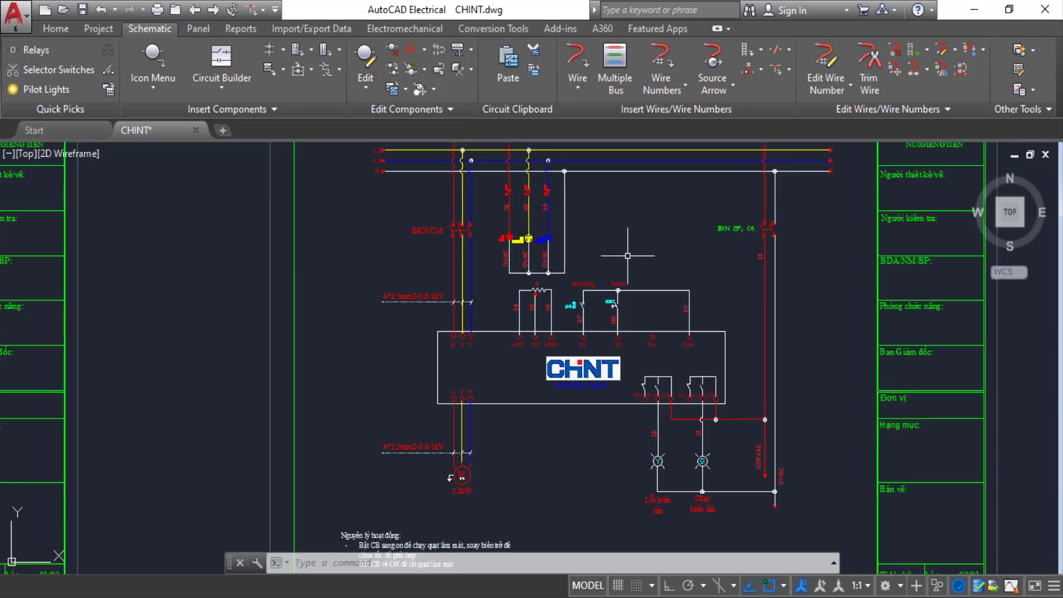
scroll(618, 234, down, 2)
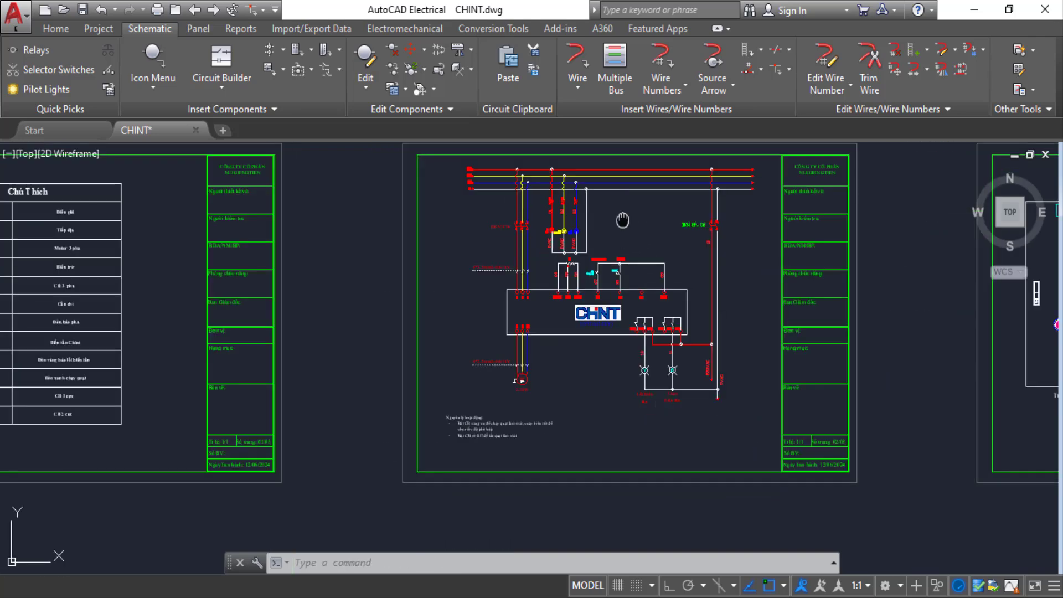
middle_drag(623, 221, 632, 279)
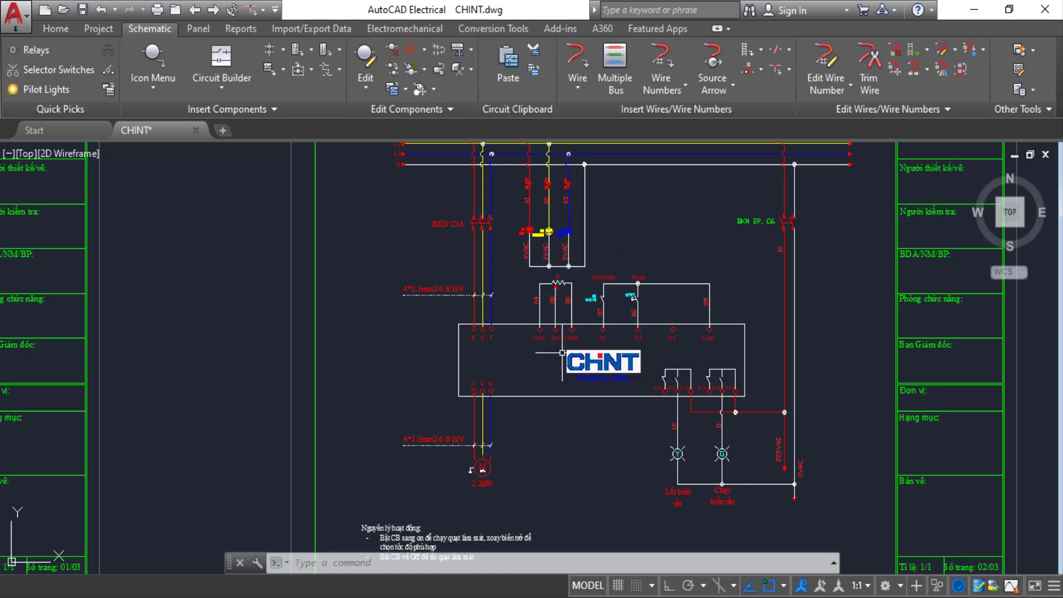
- Trace the power circuit from the L1, L2, L3 and N supply lines through the BKN C16 breaker and inverter to the three-phase motor
mouse_move(523, 296)
middle_down()
mouse_move(574, 320)
mouse_move(605, 355)
middle_up()
scroll(547, 227, up, 1)
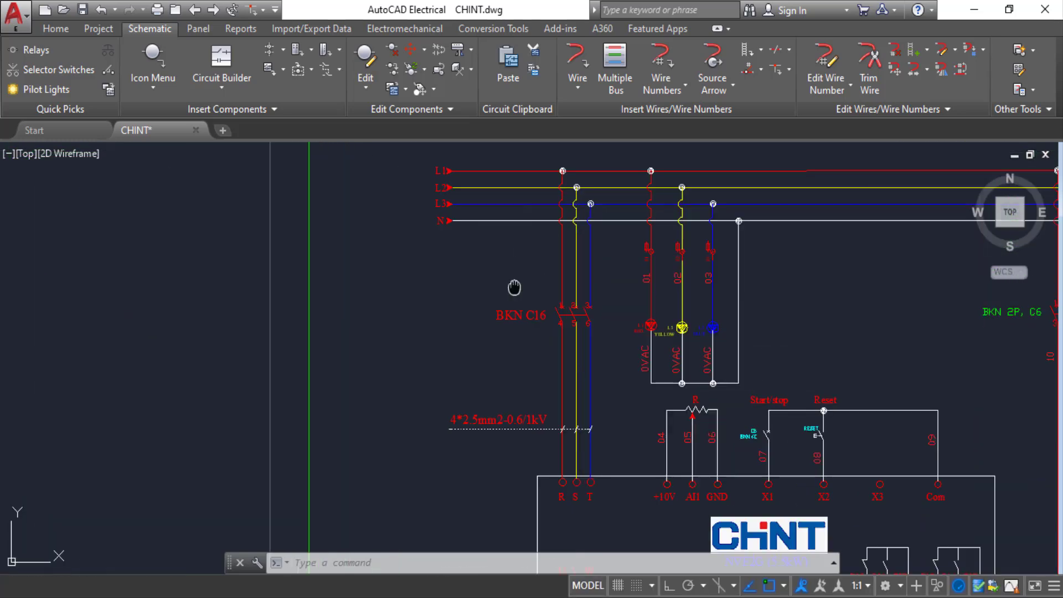
scroll(575, 304, up, 1)
mouse_move(575, 304)
middle_down()
mouse_move(636, 331)
mouse_move(619, 336)
middle_up()
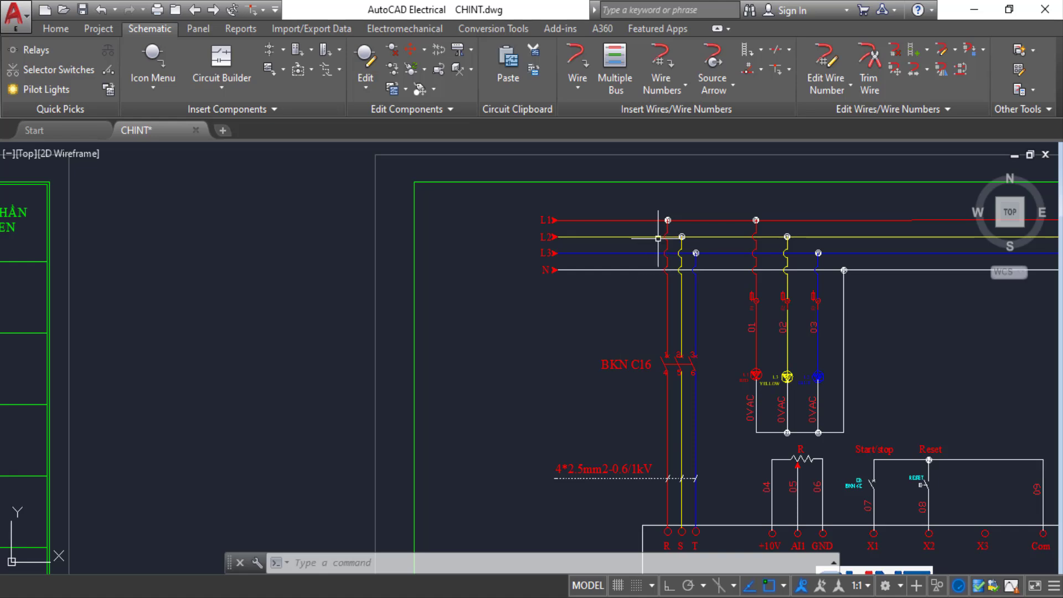
scroll(656, 238, up, 1)
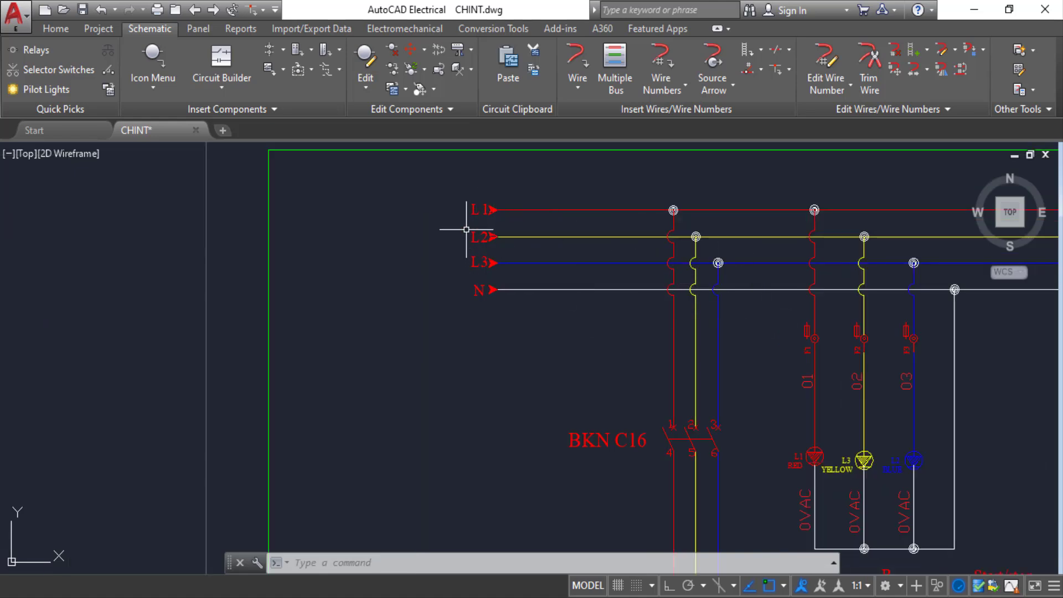
middle_drag(757, 496, 692, 335)
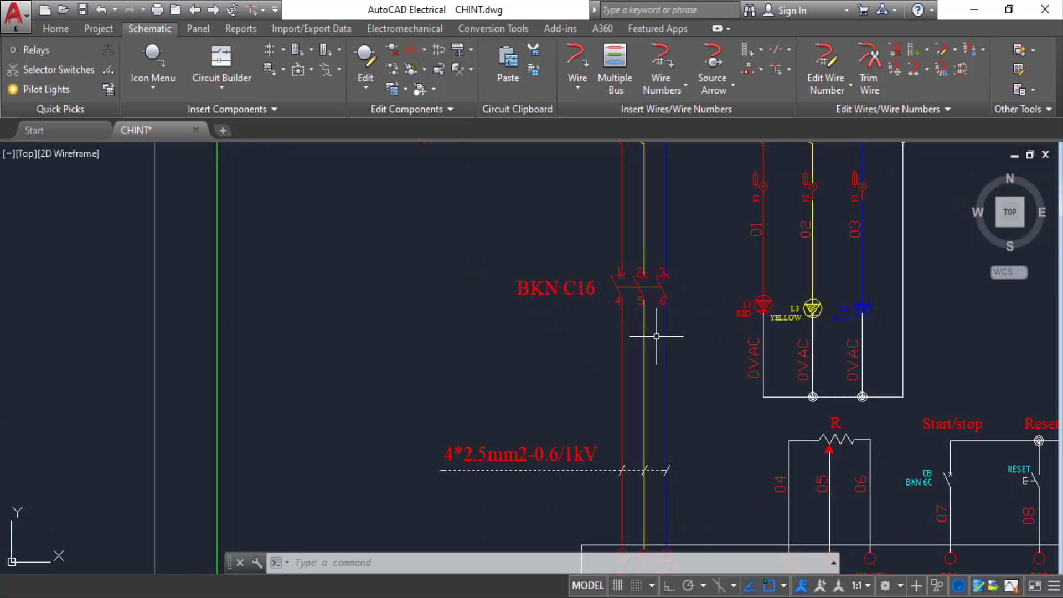
middle_drag(728, 475, 707, 340)
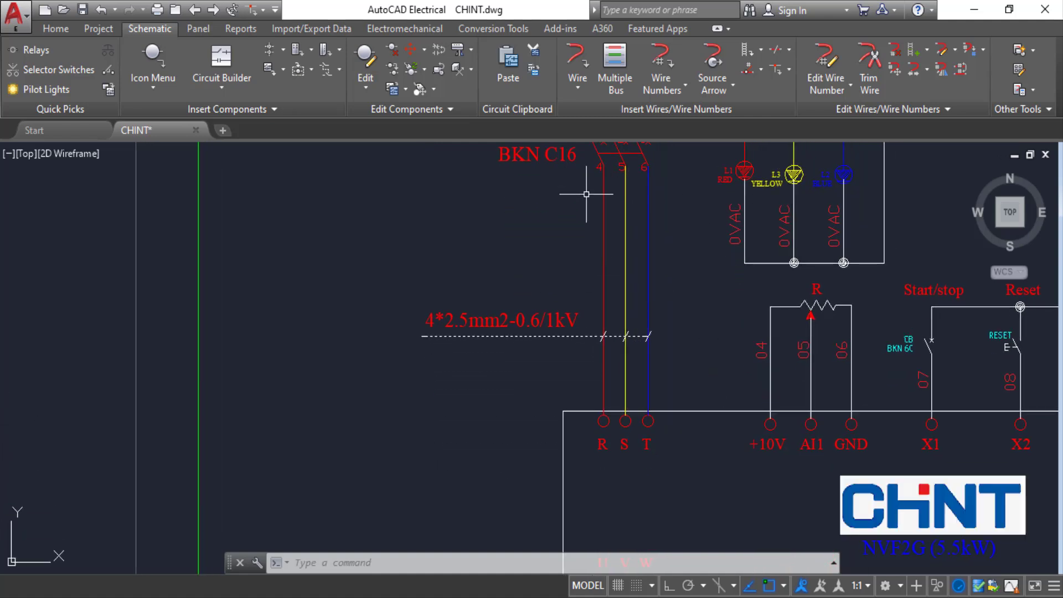
middle_drag(671, 420, 586, 389)
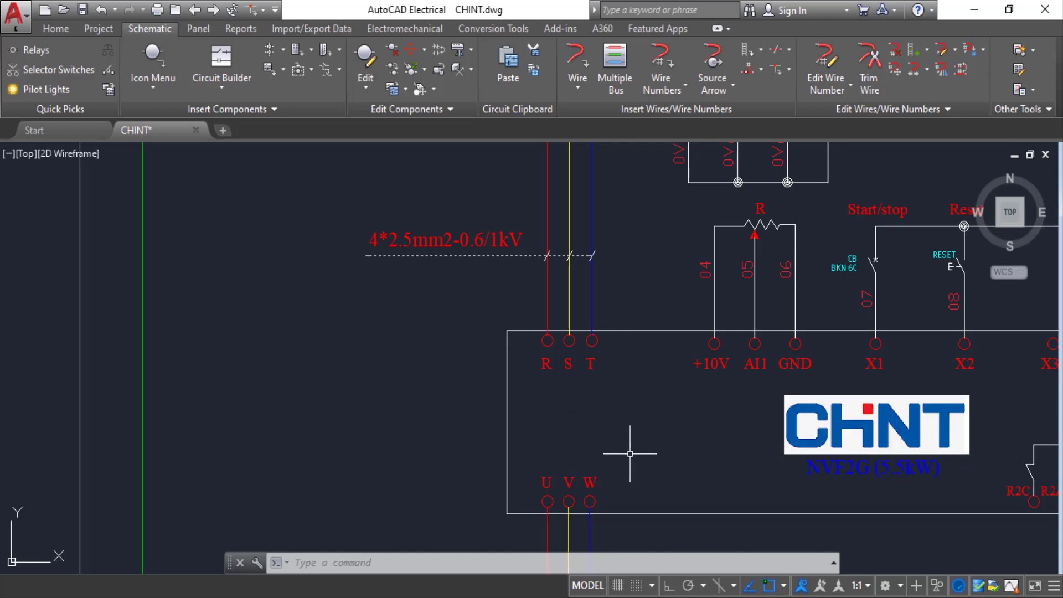
middle_drag(665, 470, 617, 230)
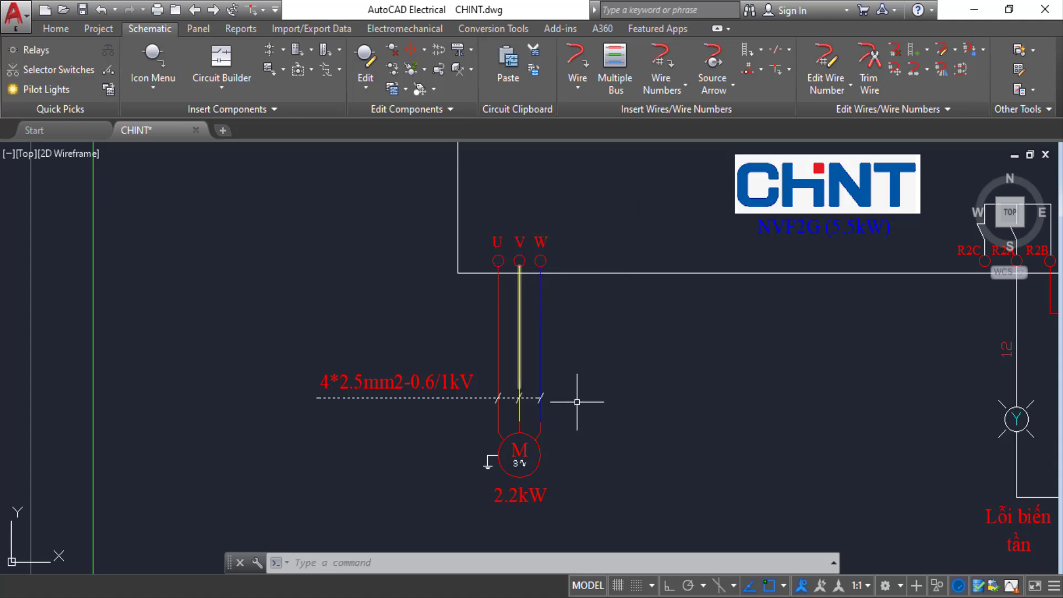
middle_drag(622, 468, 543, 415)
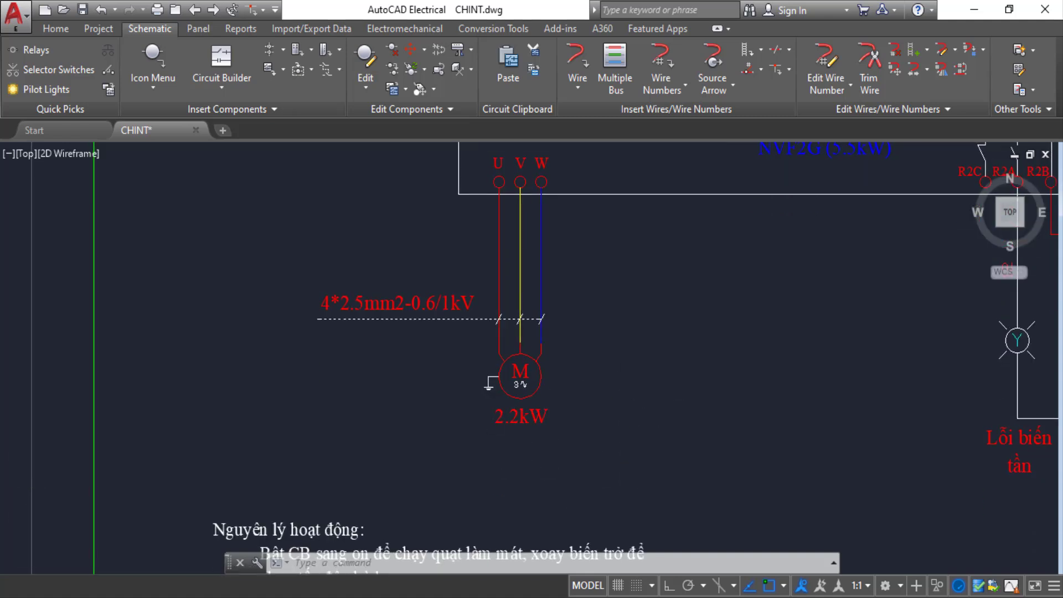
scroll(524, 472, up, 4)
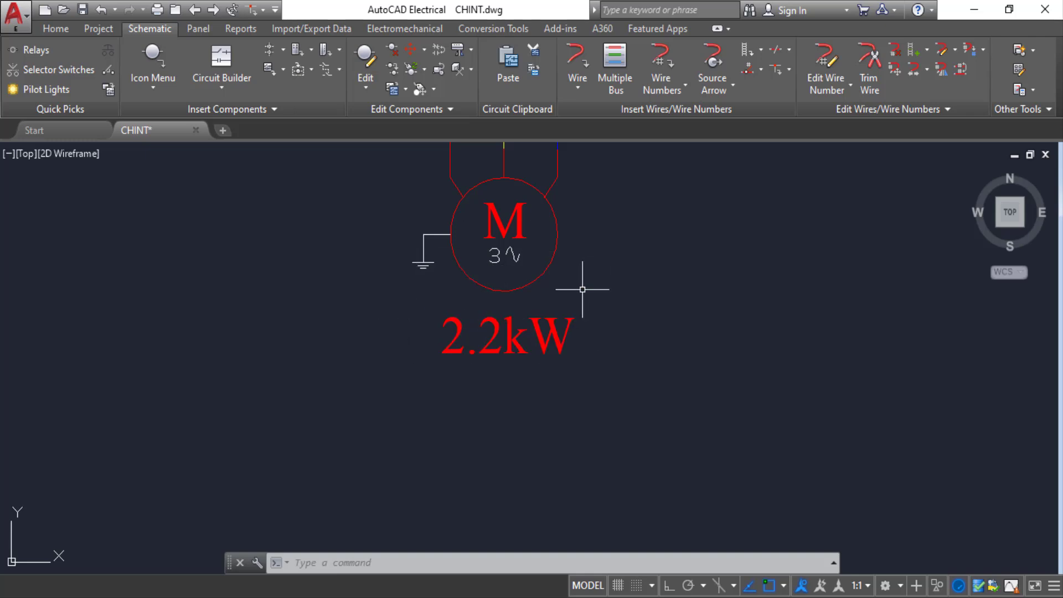
- Examine the red, yellow and blue phase indicator lamp circuit fed through wires 01, 02 and 03 and returned to N
scroll(582, 288, down, 7)
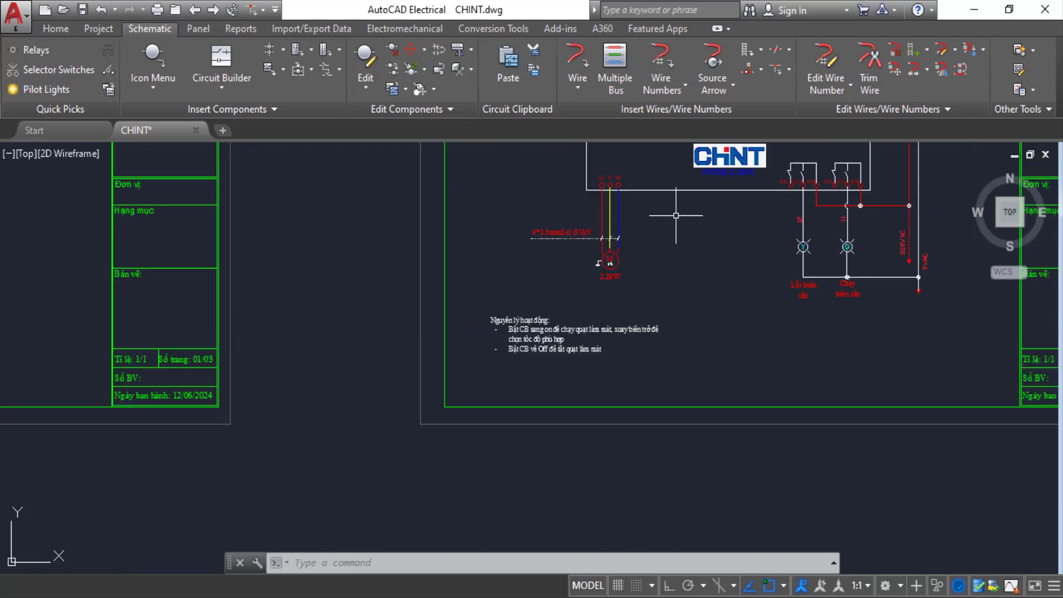
mouse_move(664, 218)
middle_down()
mouse_move(601, 339)
mouse_move(592, 382)
middle_up()
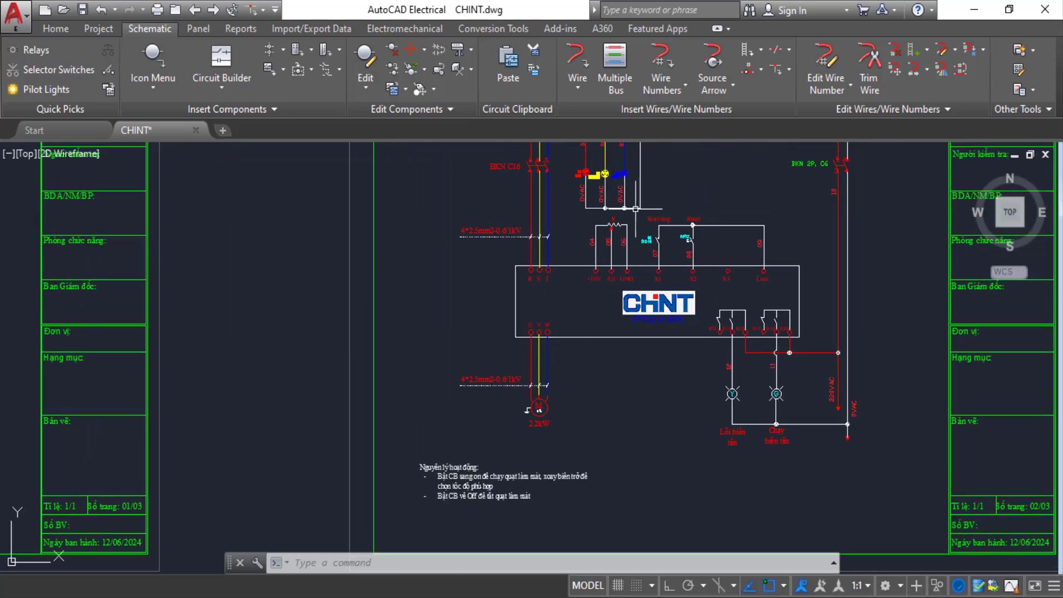
middle_drag(659, 250, 648, 316)
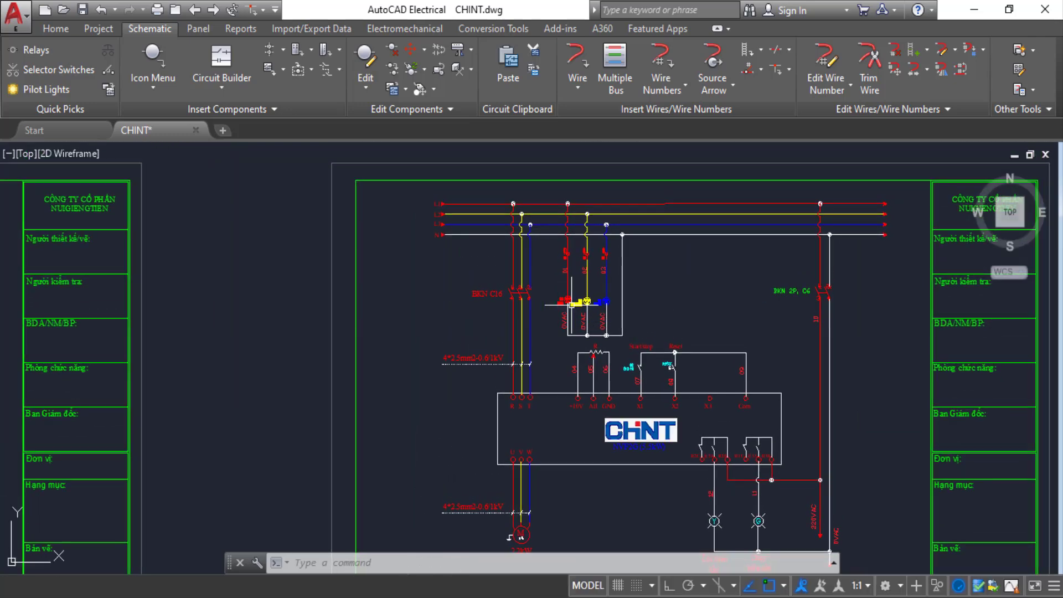
scroll(608, 292, up, 4)
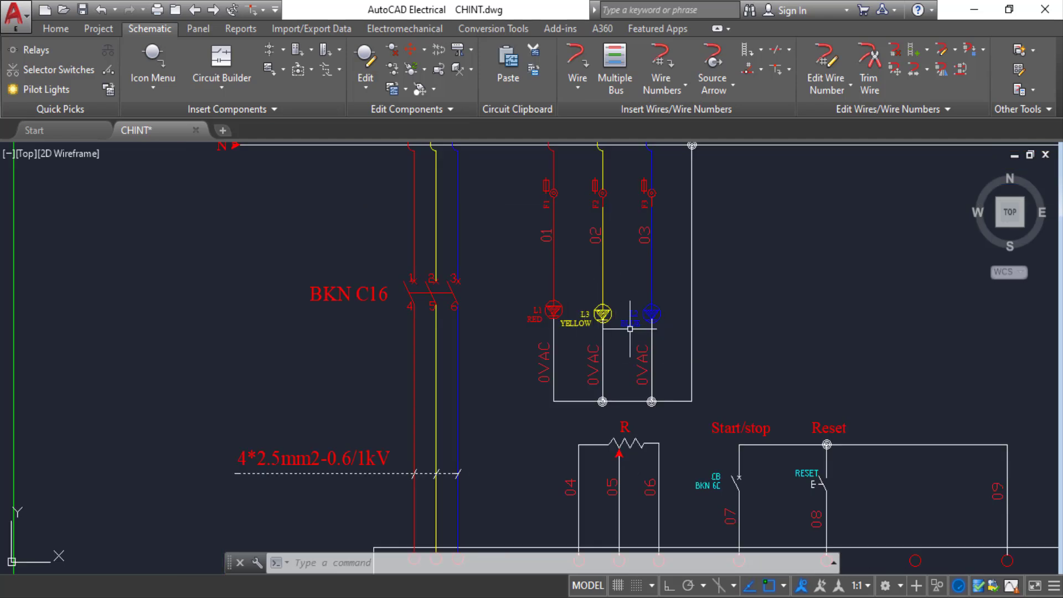
scroll(627, 286, down, 2)
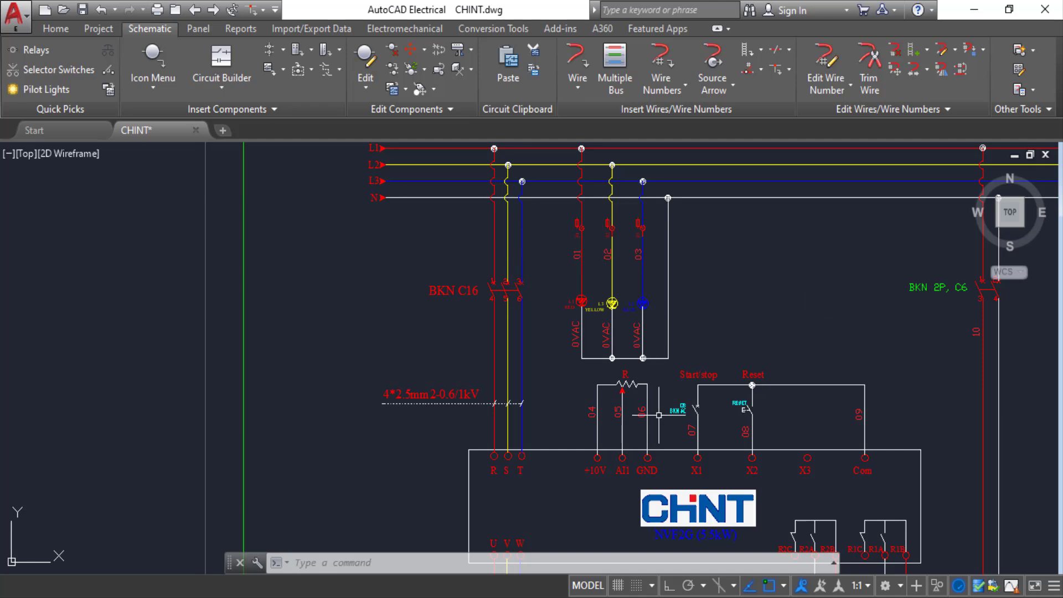
- Inspect the inverter's control inputs, focusing on potentiometer R wired to the +10V, AI1 and GND terminals
scroll(647, 422, up, 2)
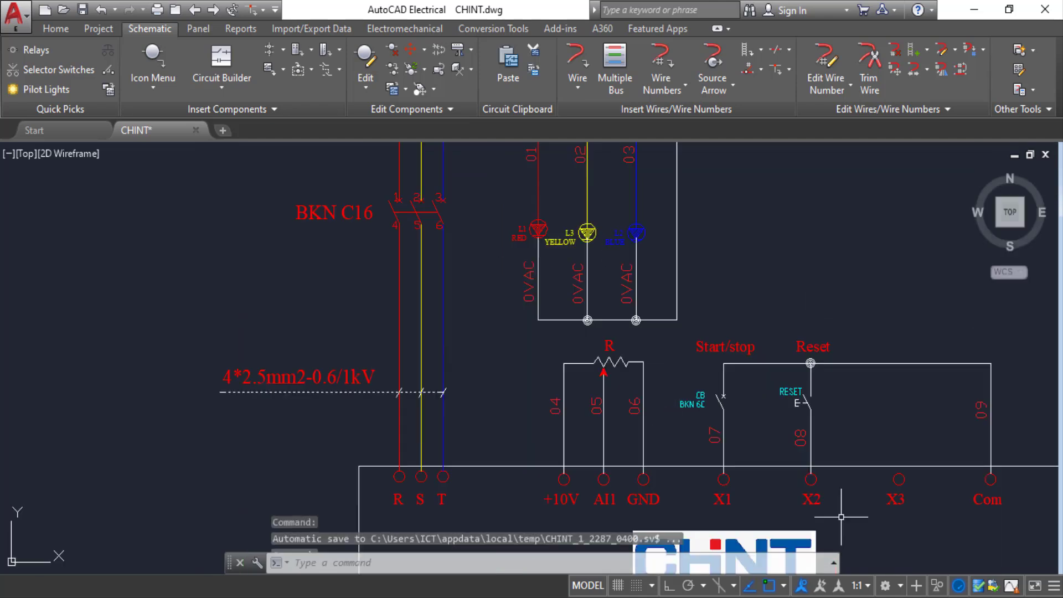
mouse_move(875, 415)
middle_down()
mouse_move(872, 360)
mouse_move(812, 291)
mouse_move(753, 292)
middle_up()
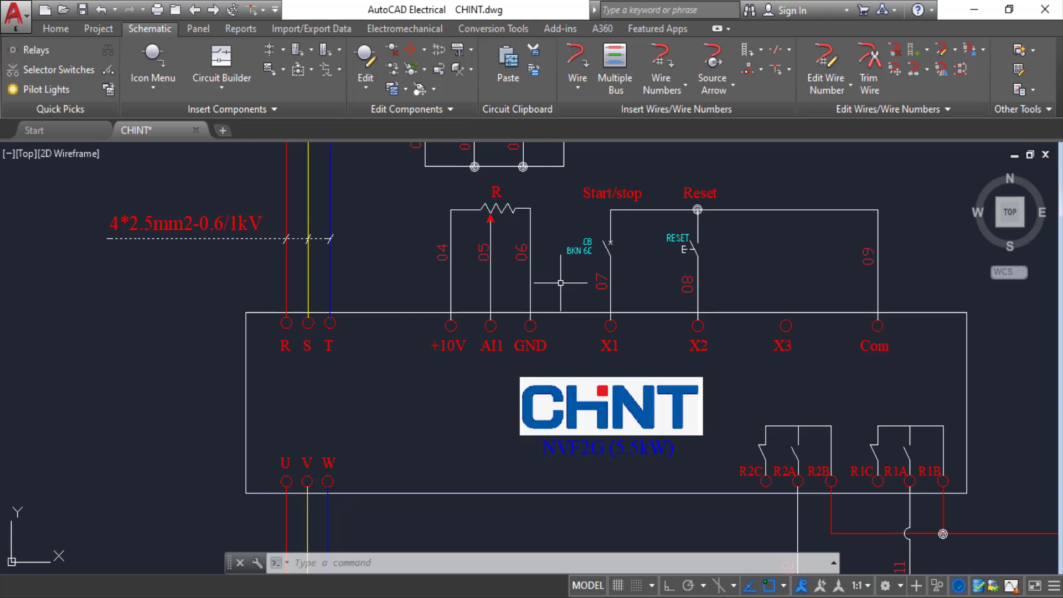
middle_drag(567, 284, 677, 284)
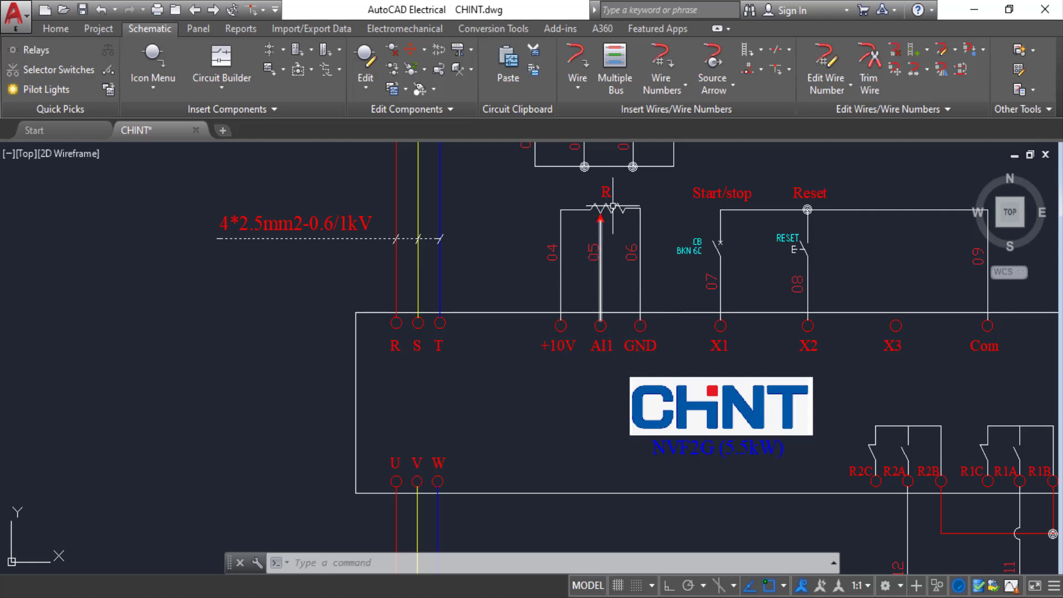
middle_drag(659, 212, 672, 268)
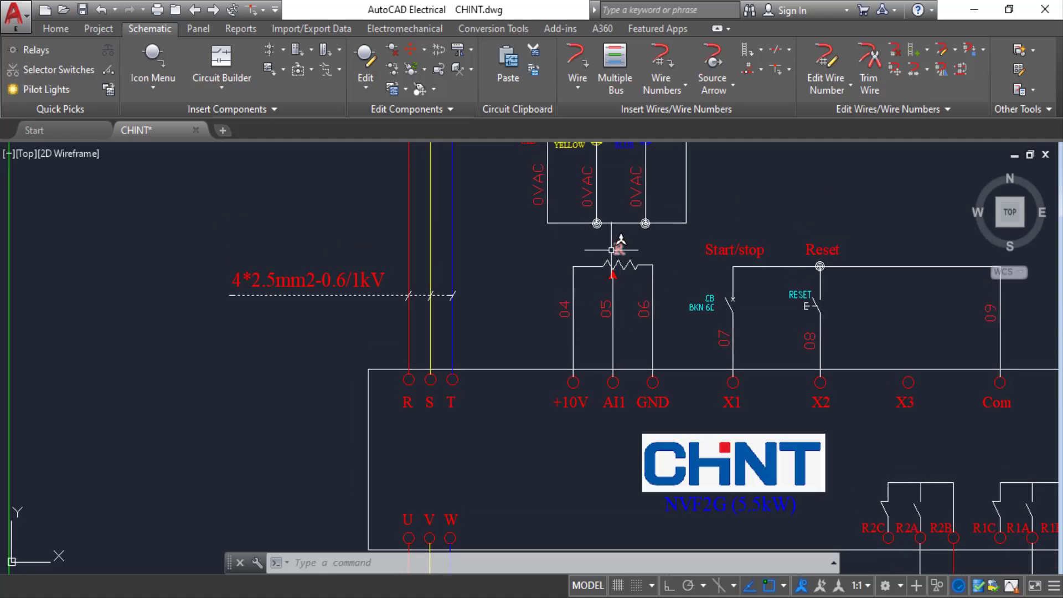
scroll(611, 255, up, 2)
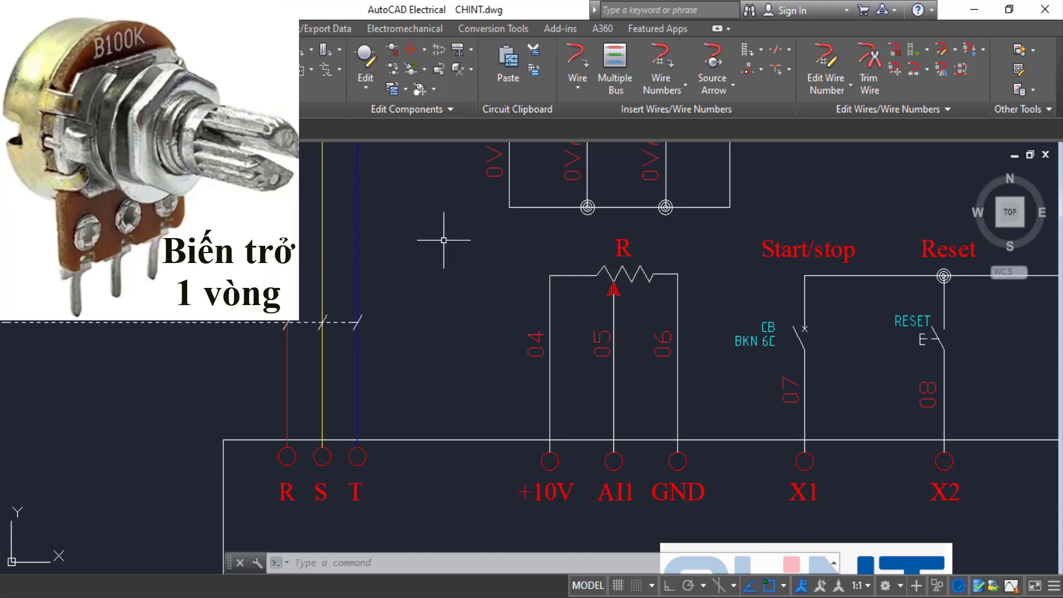
- Read the "Nguyên lý hoạt động" operating note beneath the motor
scroll(671, 269, down, 4)
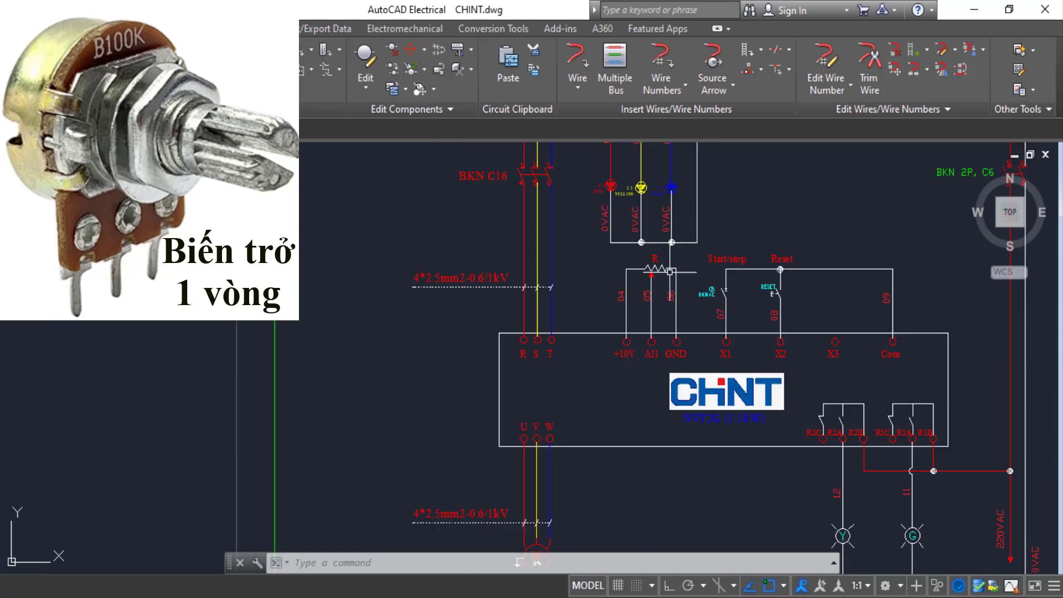
middle_drag(611, 427, 608, 251)
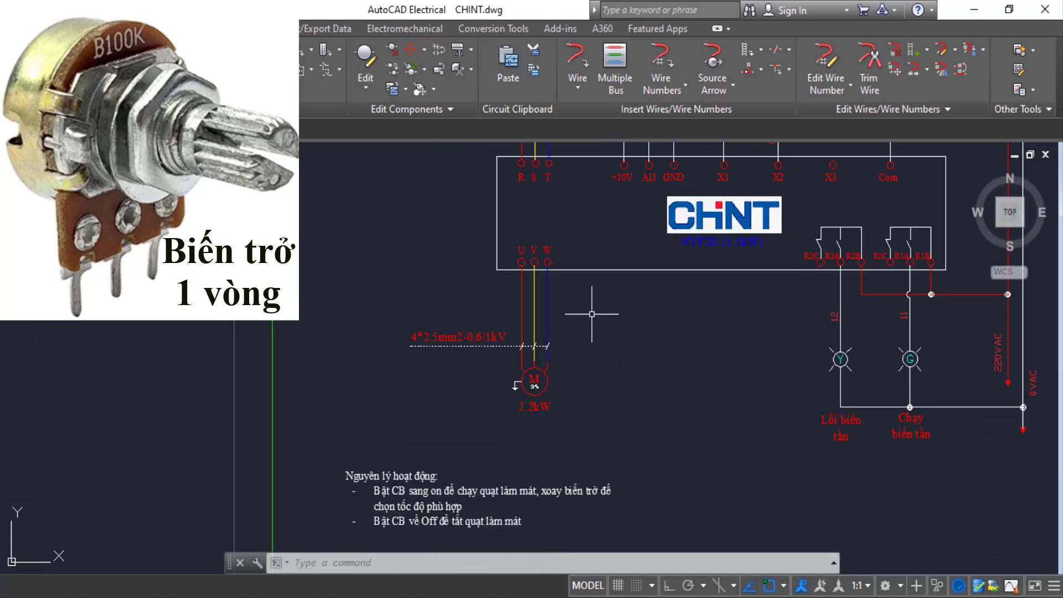
scroll(505, 498, up, 4)
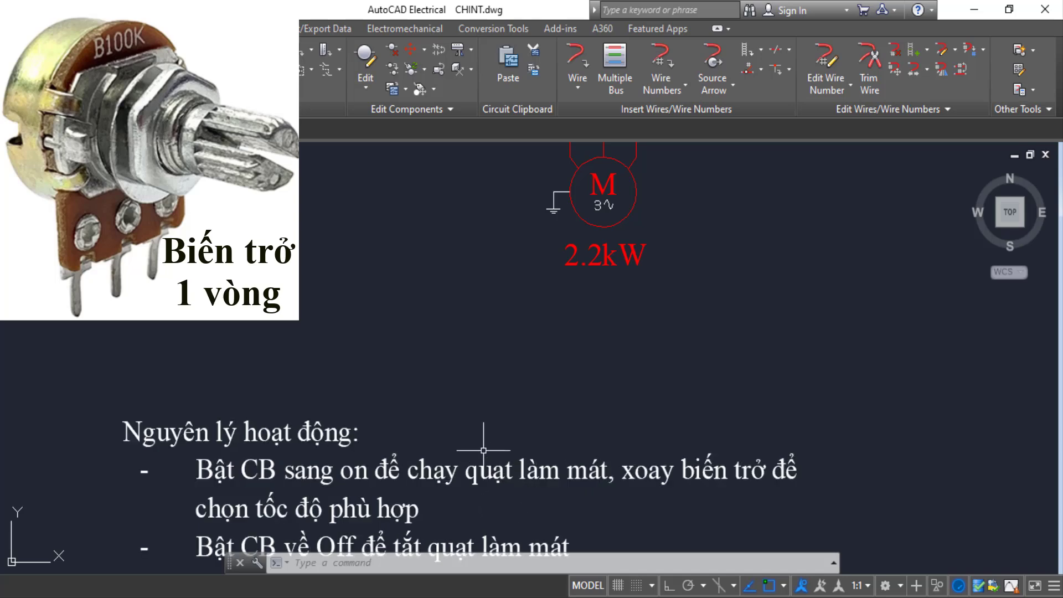
scroll(651, 376, down, 4)
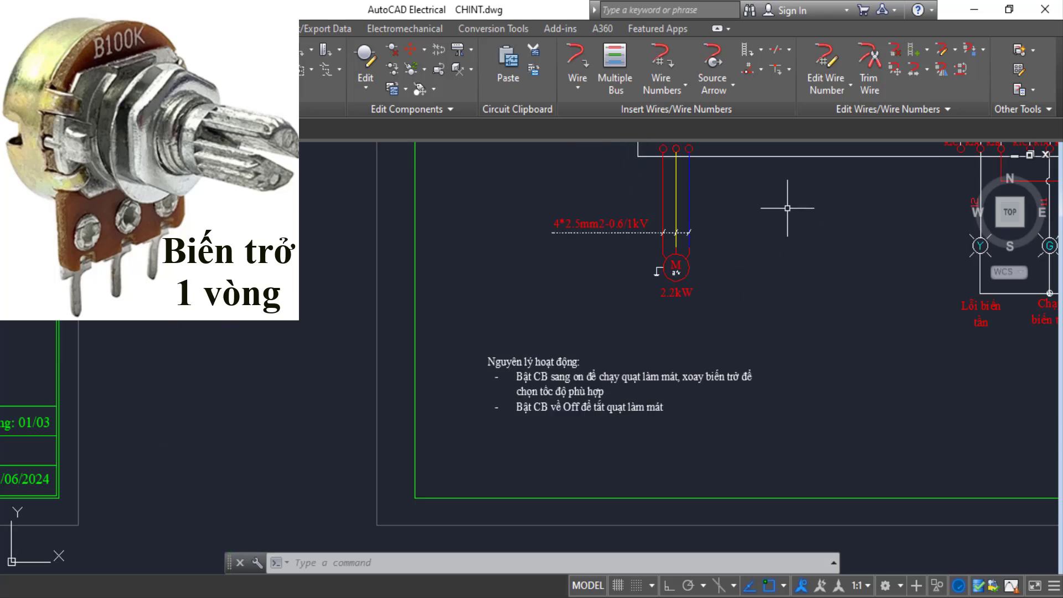
- Review potentiometer R again along with the Start/stop breaker and Reset button wired to X1, X2 and Com
mouse_move(774, 207)
middle_down()
mouse_move(776, 242)
mouse_move(689, 541)
middle_up()
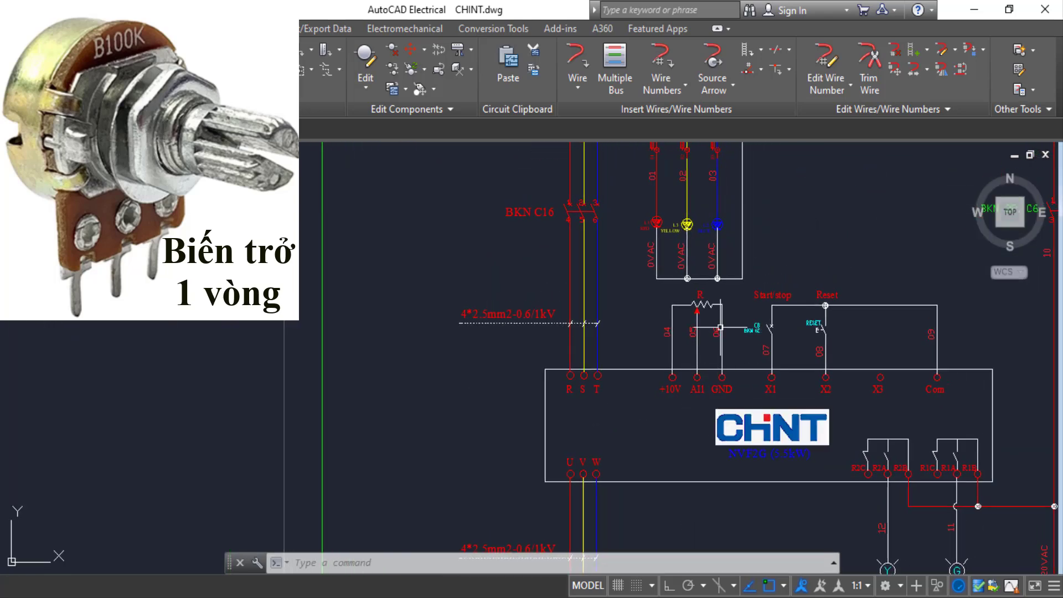
scroll(705, 360, up, 4)
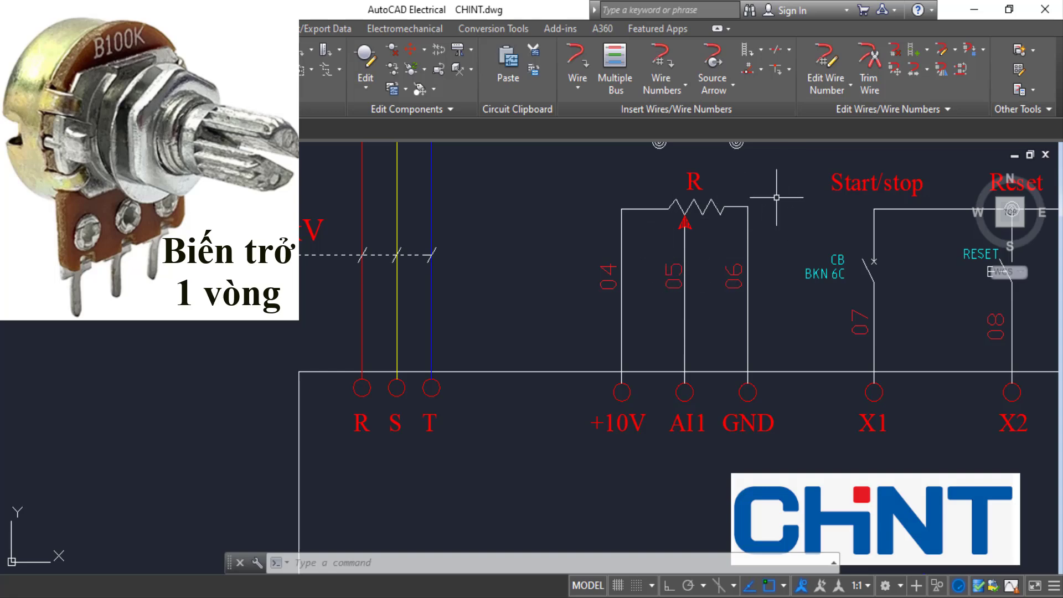
scroll(776, 197, down, 2)
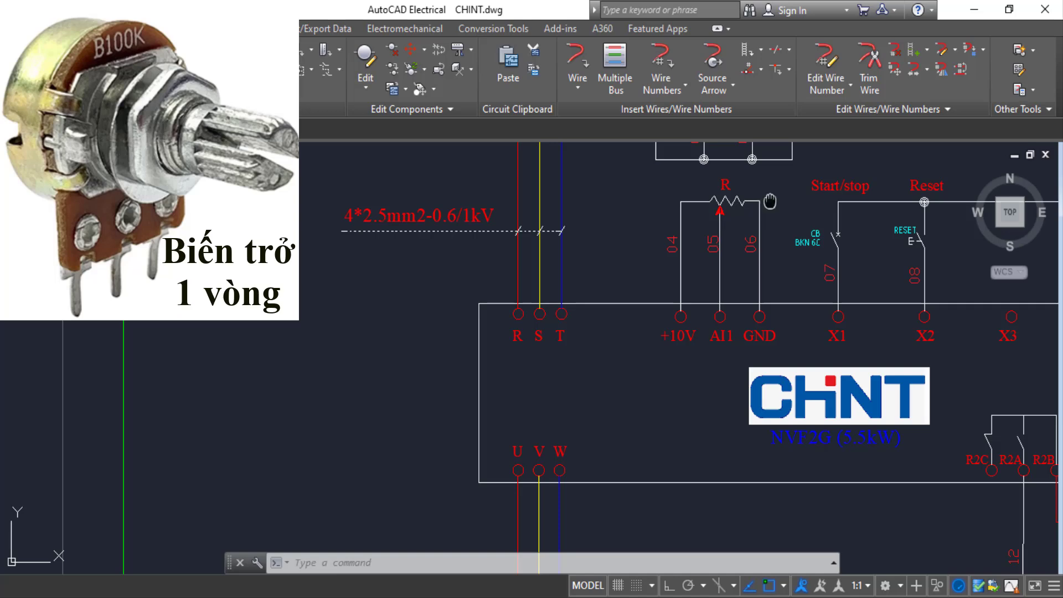
mouse_move(770, 202)
middle_down()
mouse_move(708, 287)
mouse_move(633, 308)
mouse_move(586, 303)
middle_up()
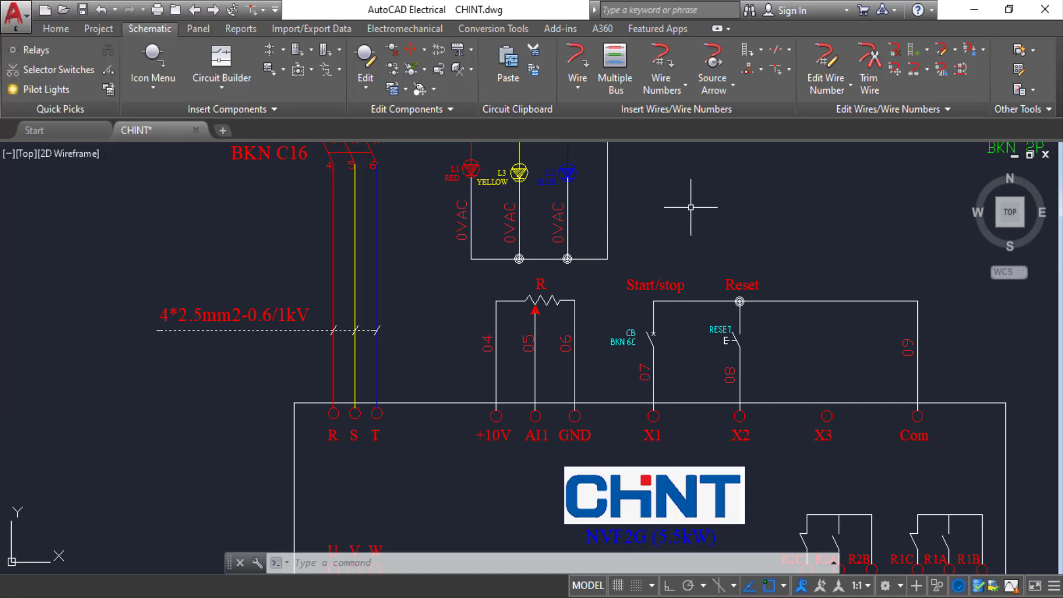
scroll(691, 207, down, 2)
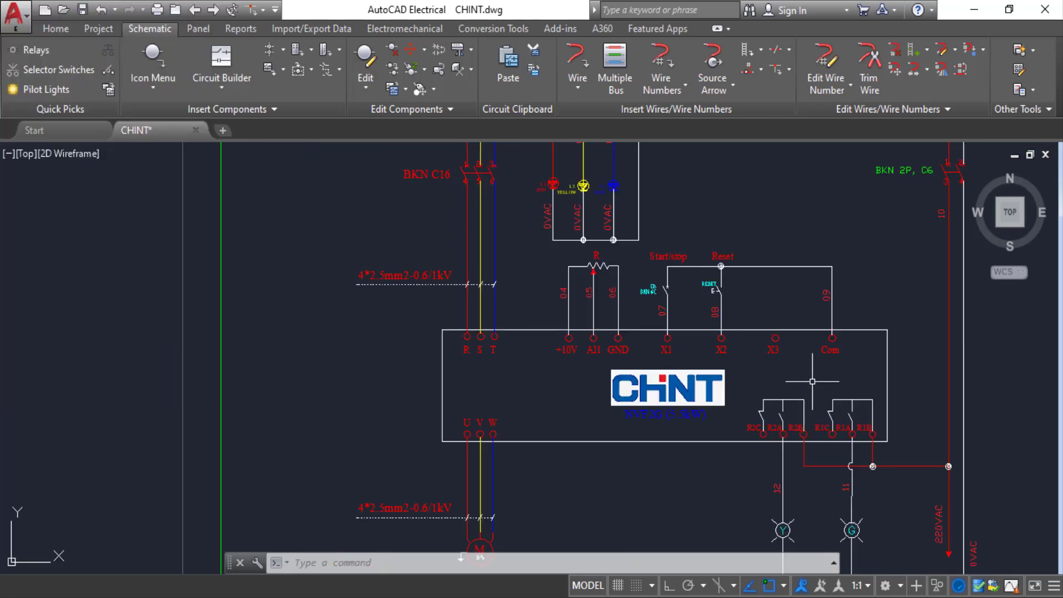
- Trace the inverter's relay outputs R1A and R2A through wires 11 and 12 to the G and Y lamps
middle_drag(812, 381, 699, 376)
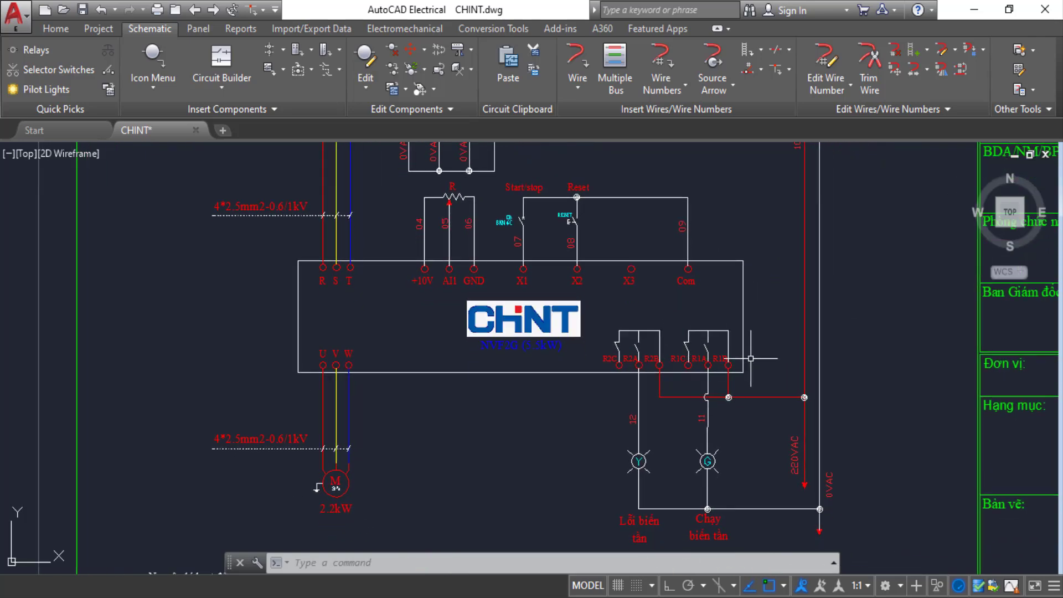
scroll(747, 360, up, 2)
scroll(734, 377, up, 2)
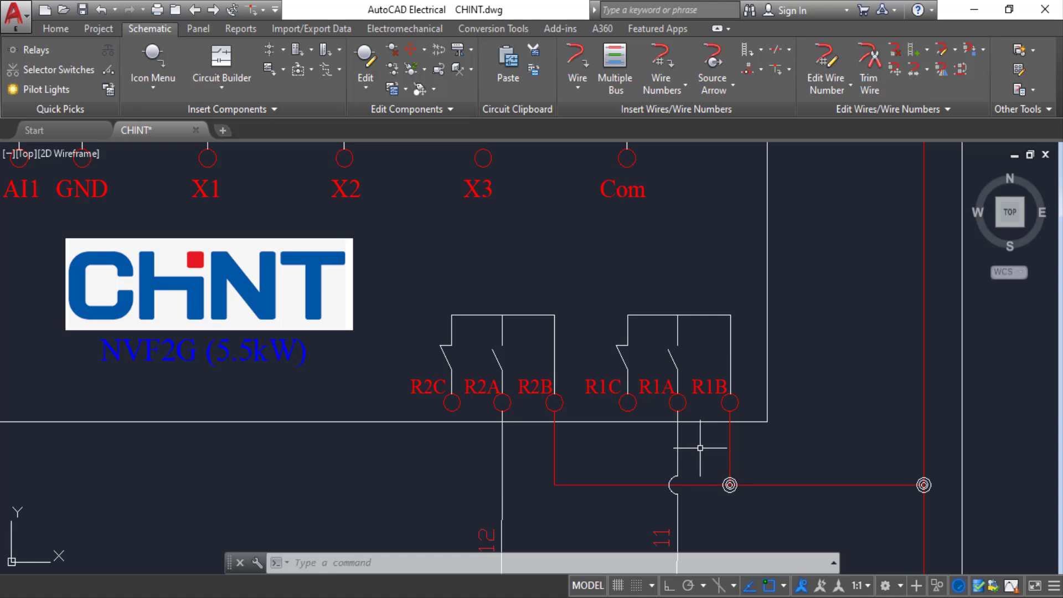
middle_drag(700, 447, 666, 366)
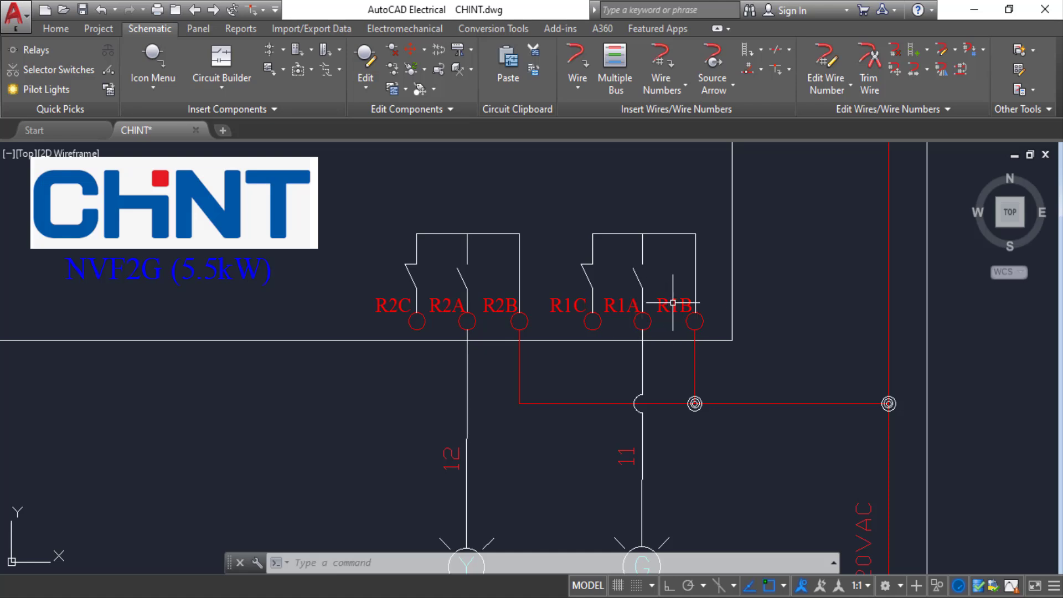
middle_drag(679, 448, 676, 297)
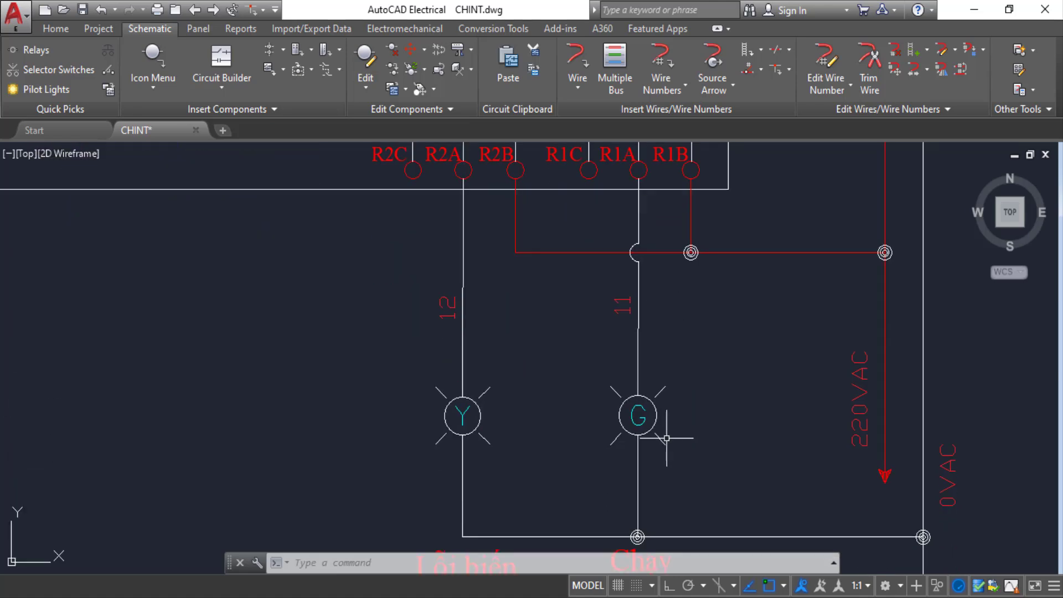
middle_drag(668, 485, 679, 387)
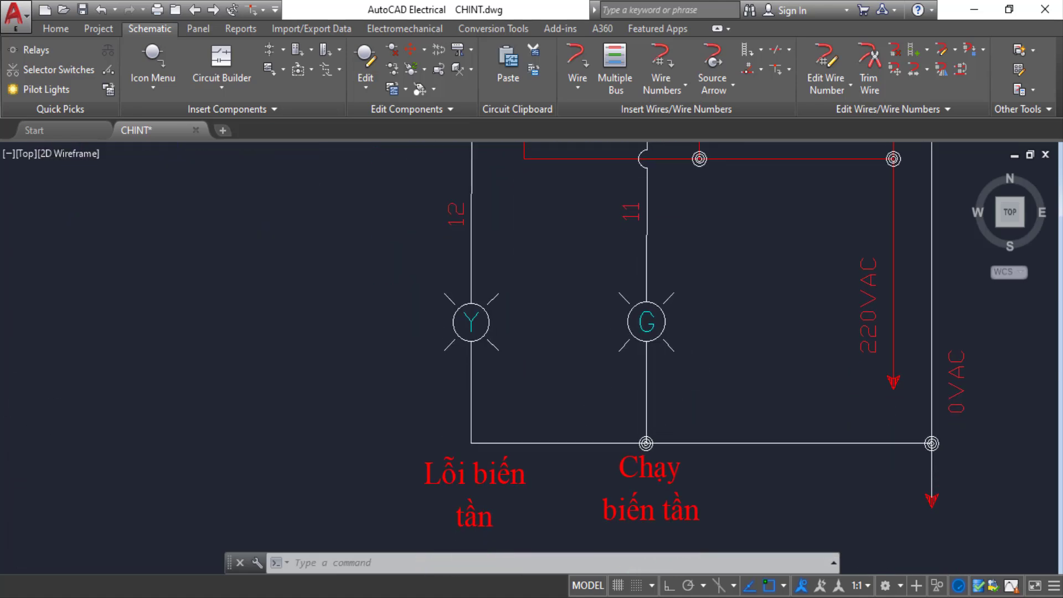
scroll(687, 398, down, 2)
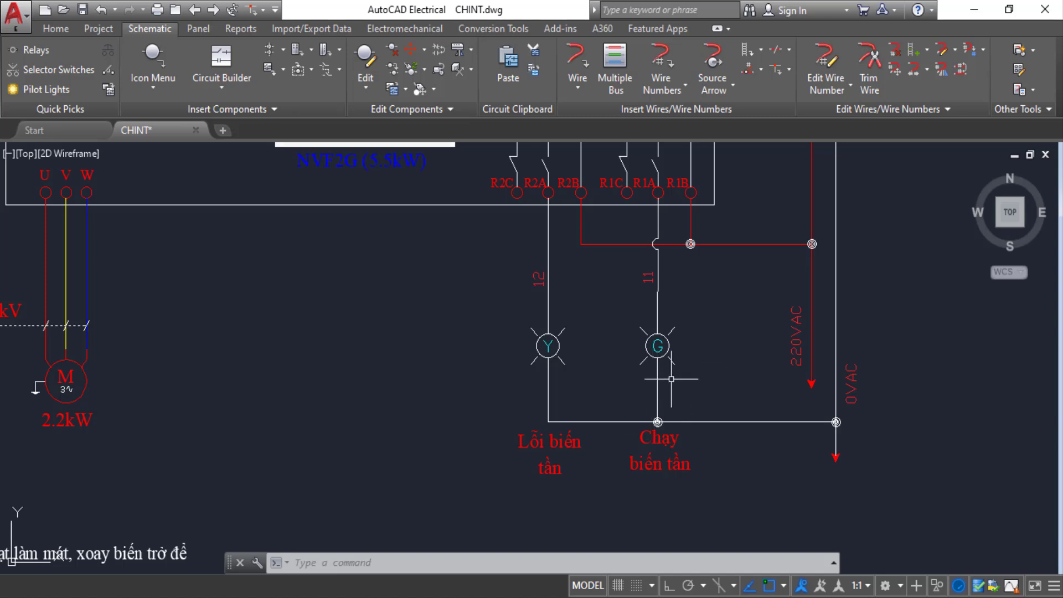
- Compare the R2C/R2A/R2B and R1C/R1A/R1B relay contacts with their "Lỗi biến tần" and "Chạy biến tần" lamps and 220VAC supply
middle_drag(617, 266, 677, 374)
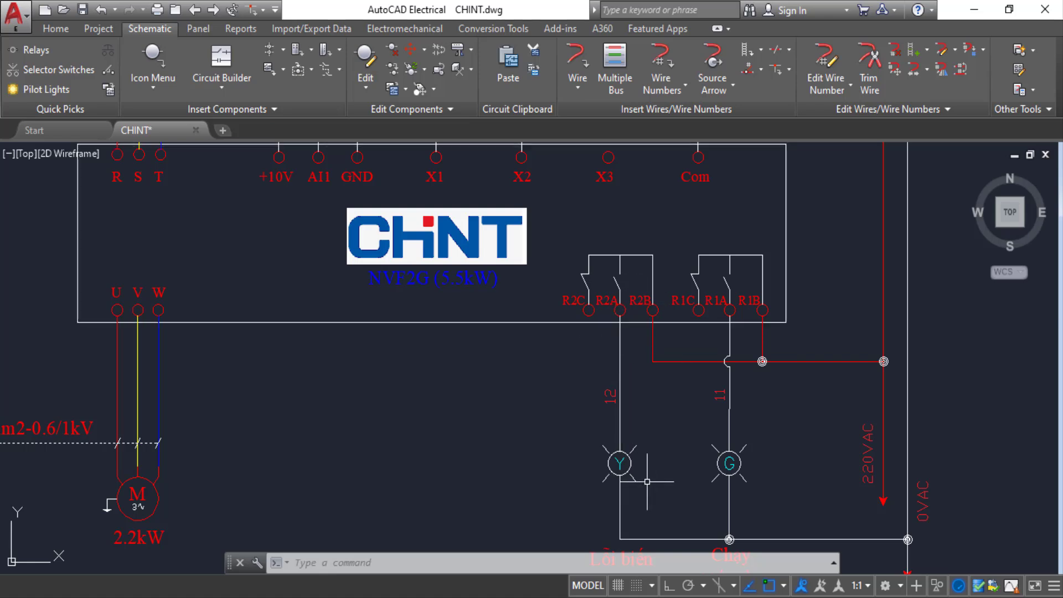
middle_drag(647, 482, 641, 398)
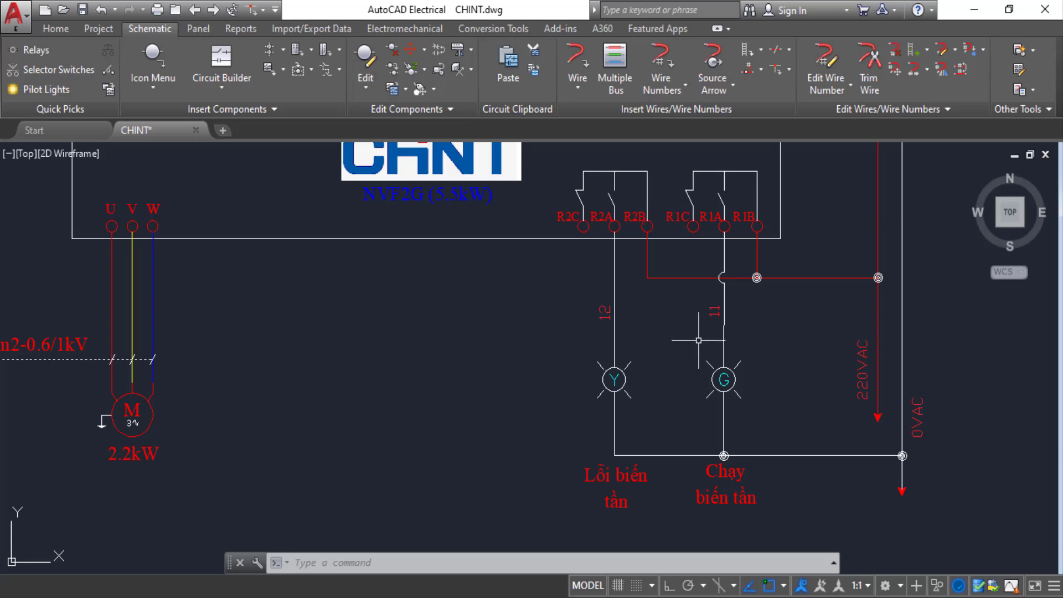
scroll(696, 340, down, 2)
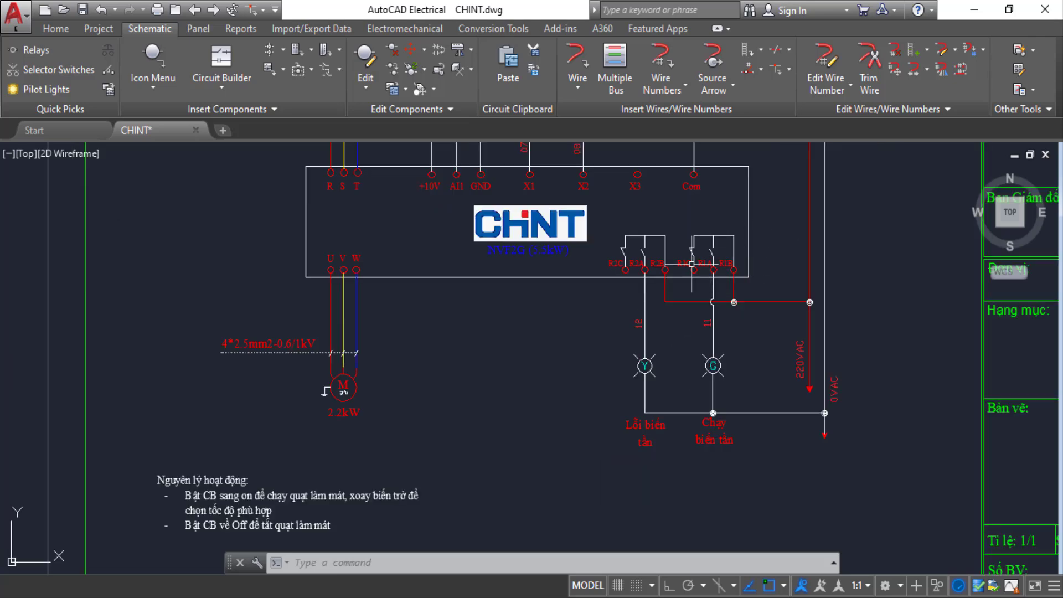
scroll(599, 260, up, 2)
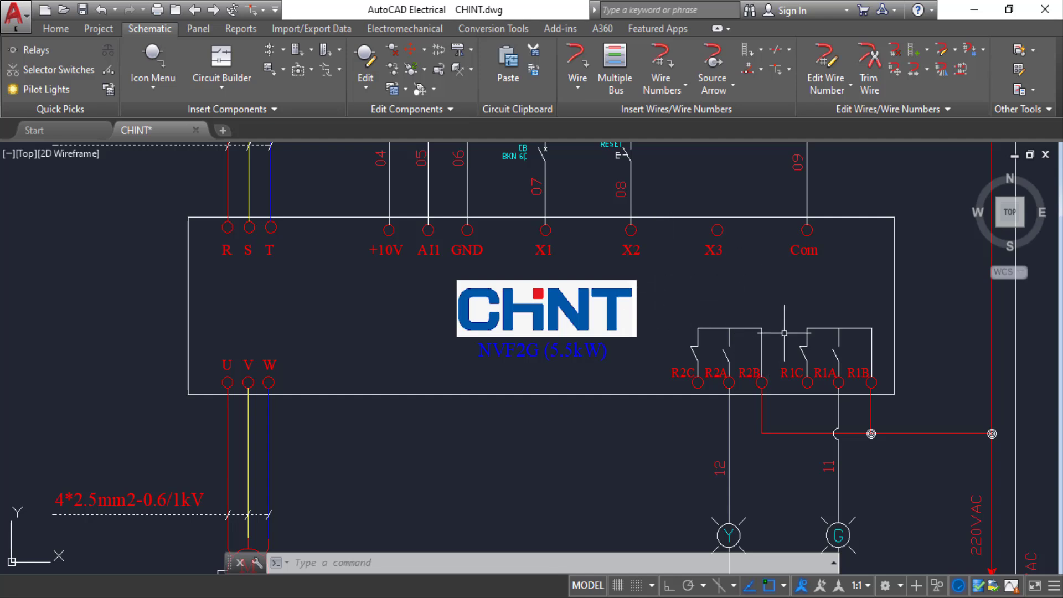
scroll(784, 333, up, 2)
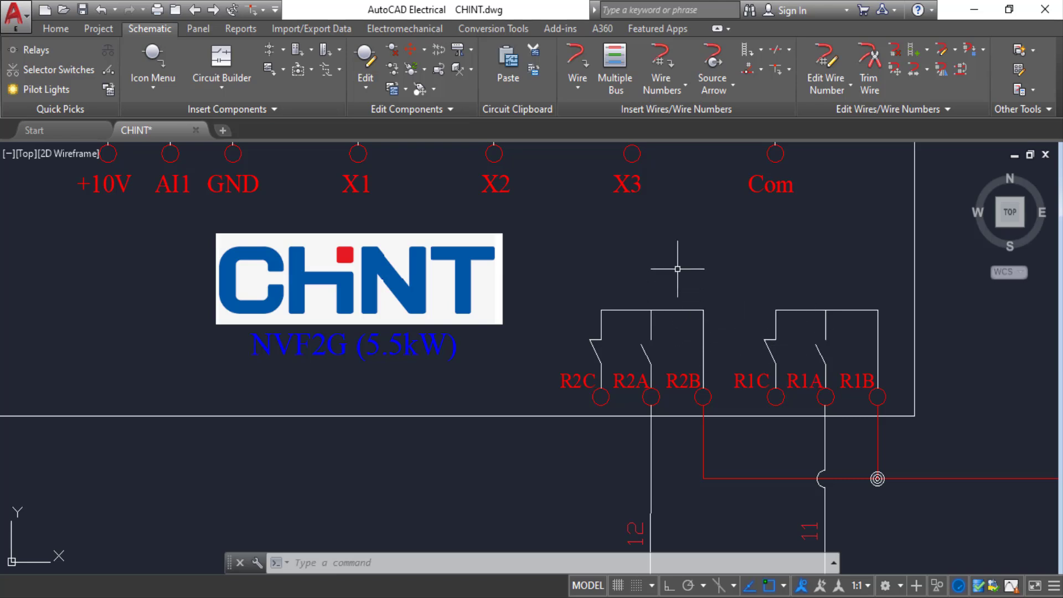
scroll(677, 269, down, 2)
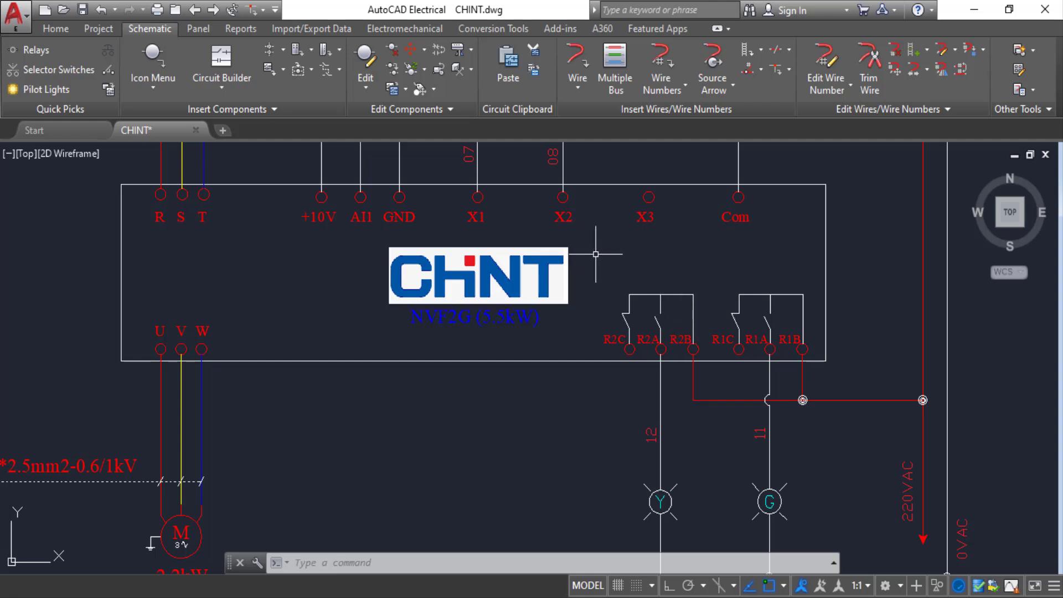
scroll(729, 267, down, 1)
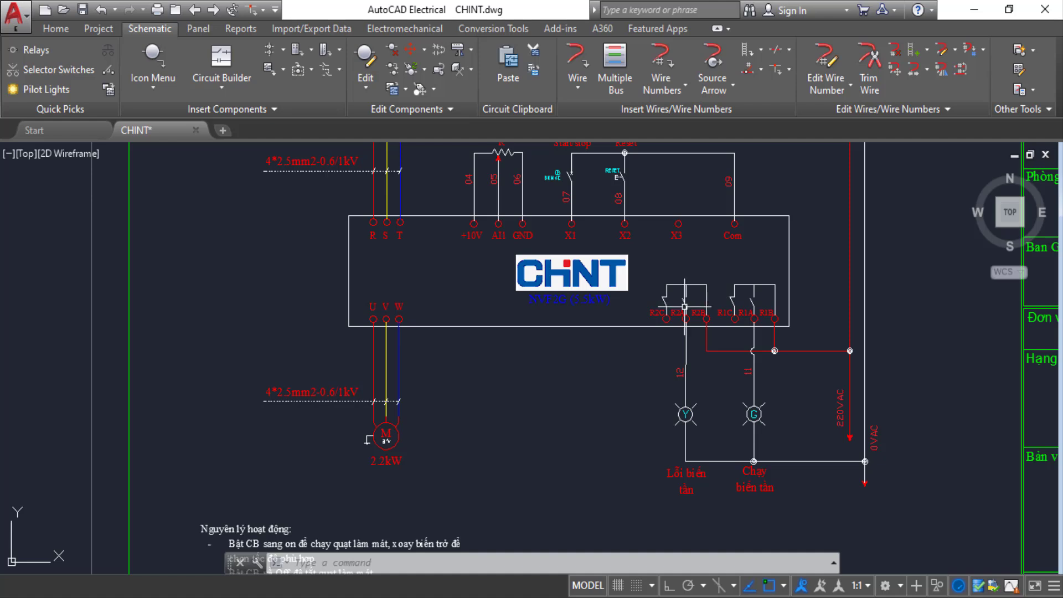
scroll(712, 314, up, 1)
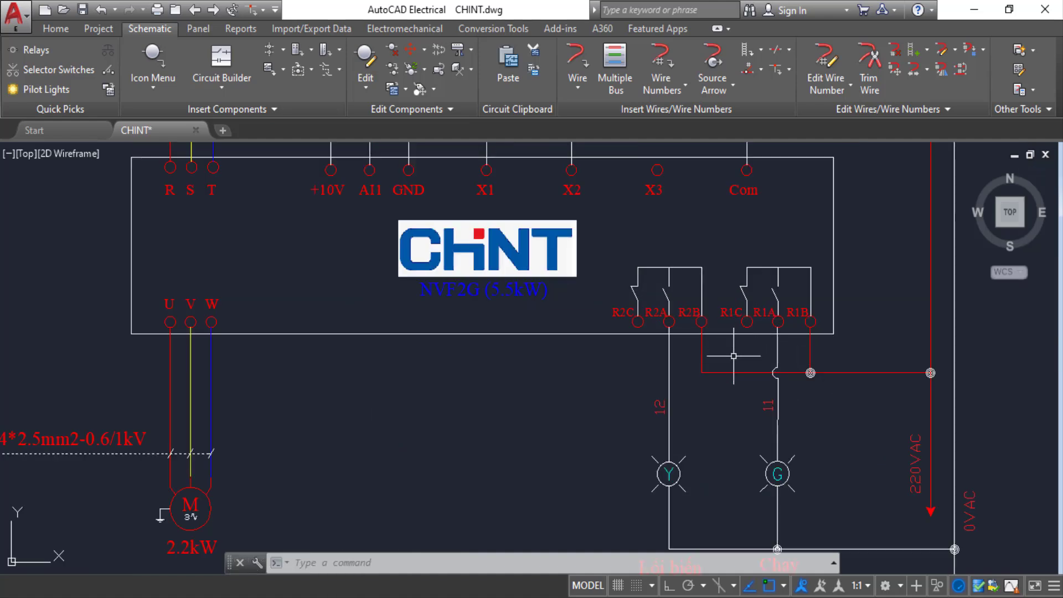
middle_drag(733, 356, 732, 310)
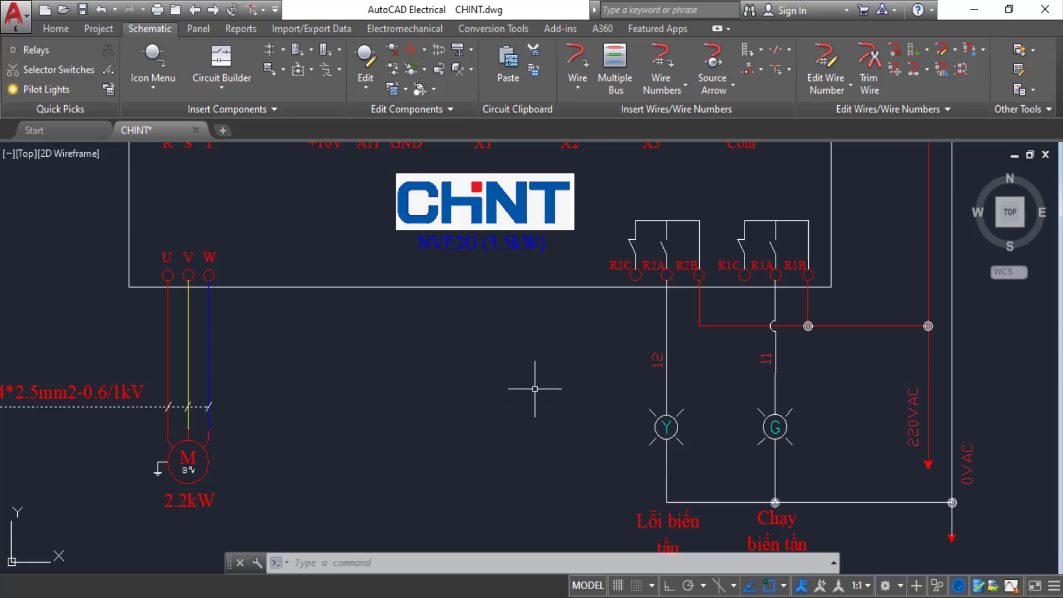
scroll(522, 327, down, 2)
middle_drag(523, 327, 621, 421)
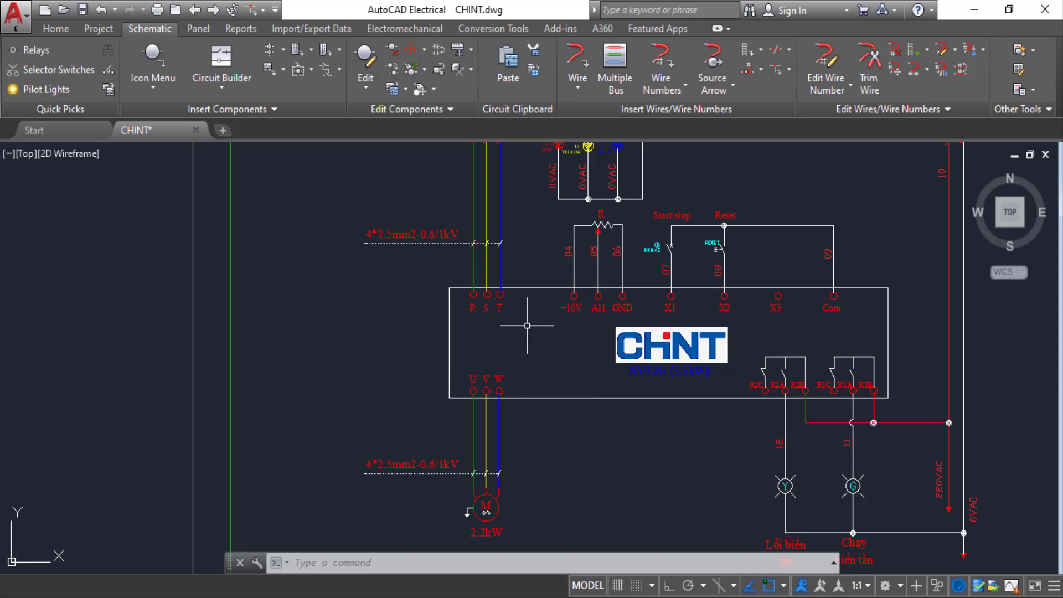
- Examine motor M below the inverter together with the "Nguyên lý hoạt động" operating note
scroll(527, 326, down, 2)
middle_drag(529, 266, 550, 317)
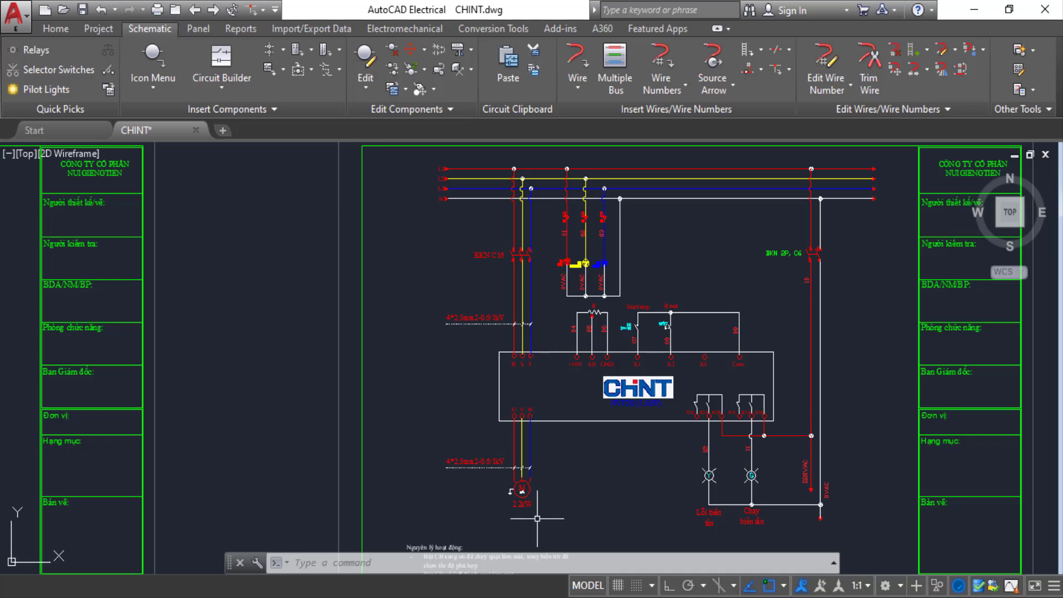
scroll(537, 518, up, 4)
middle_drag(568, 480, 536, 359)
scroll(535, 359, up, 2)
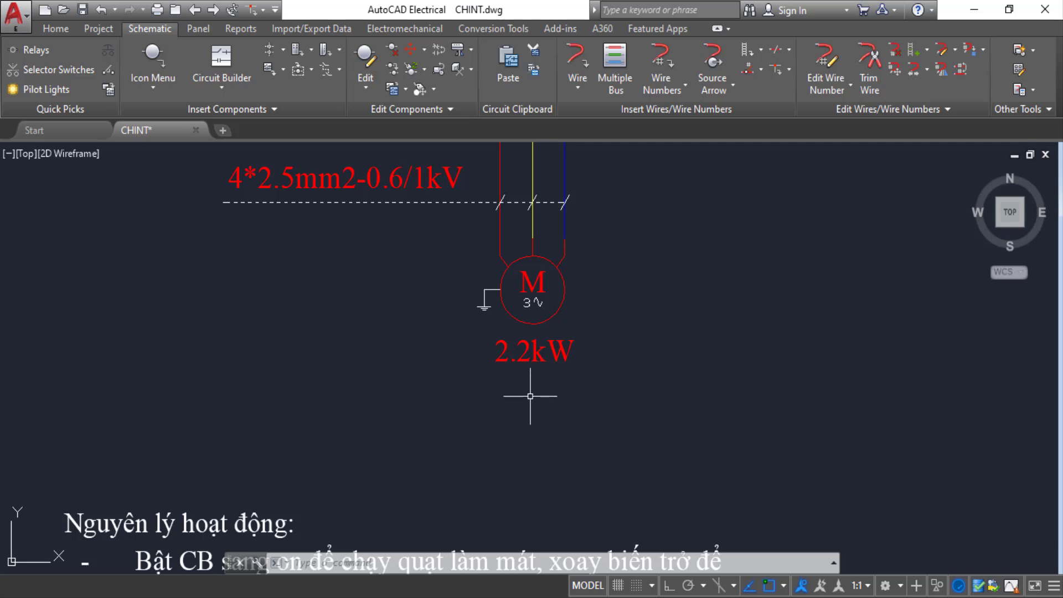
scroll(546, 392, down, 2)
middle_drag(464, 473, 464, 472)
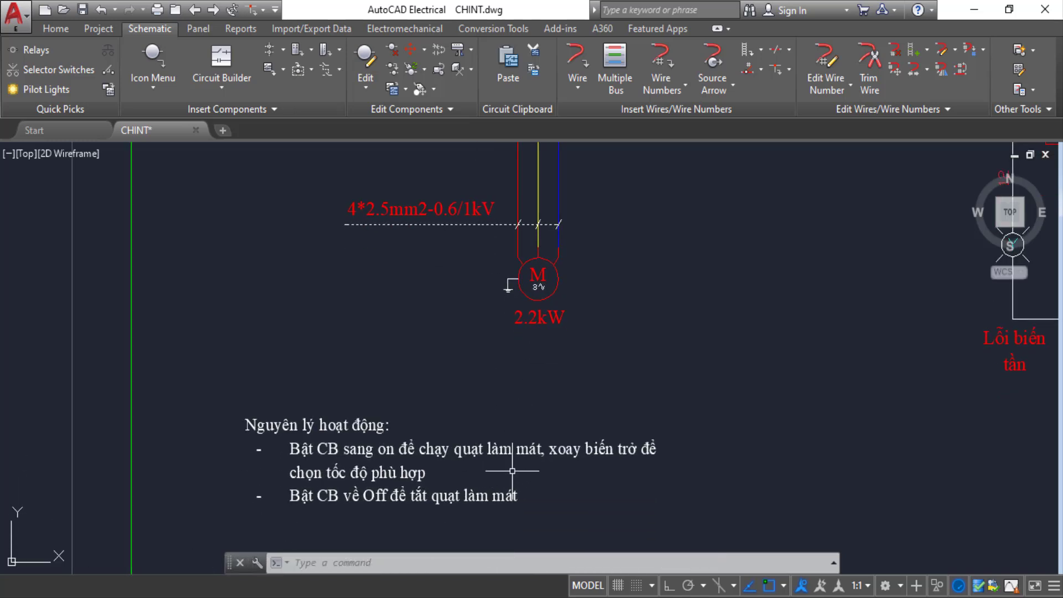
scroll(581, 242, down, 2)
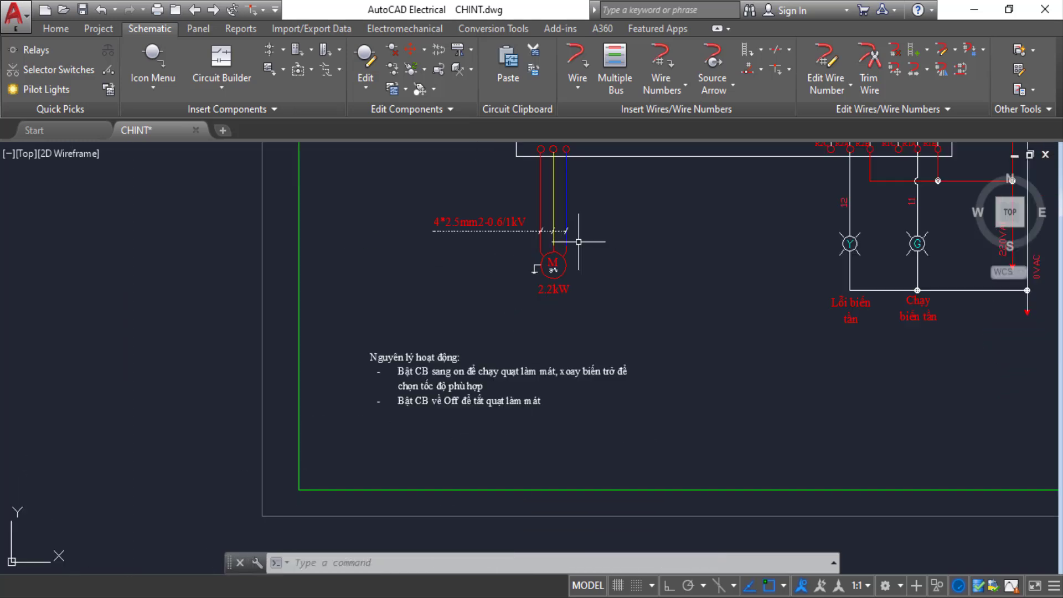
- Check motor M's power rating and follow its supply cable up to inverter terminals U, V and W
middle_drag(606, 240, 598, 349)
scroll(537, 421, up, 2)
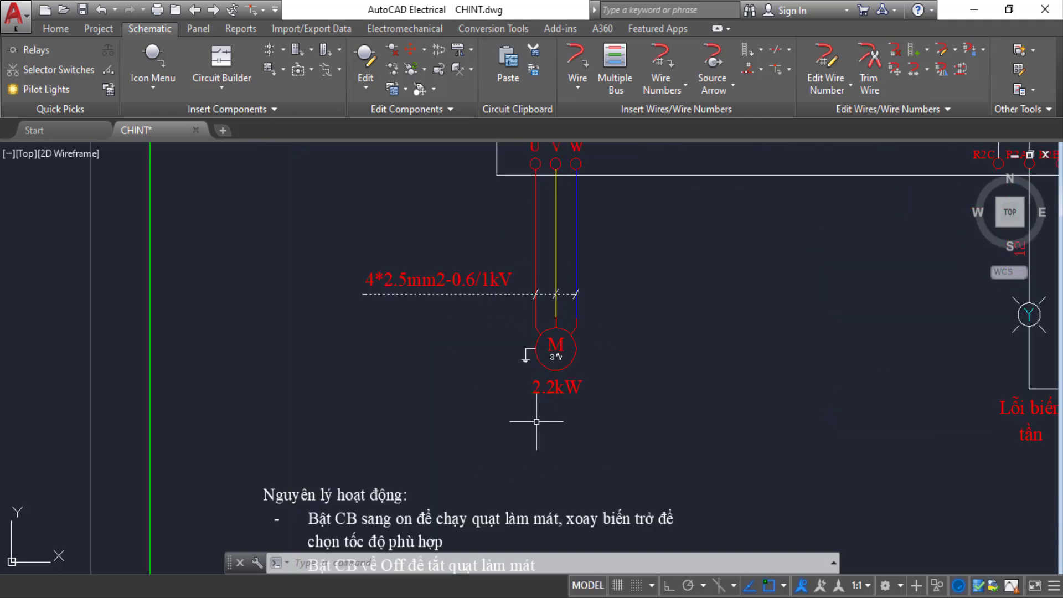
scroll(556, 392, up, 4)
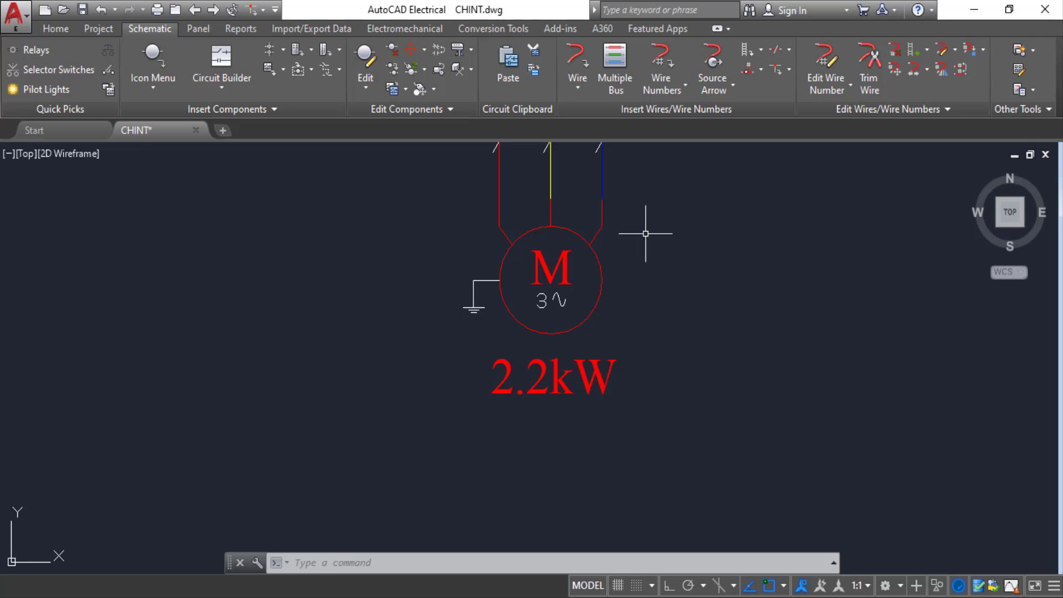
scroll(677, 210, down, 2)
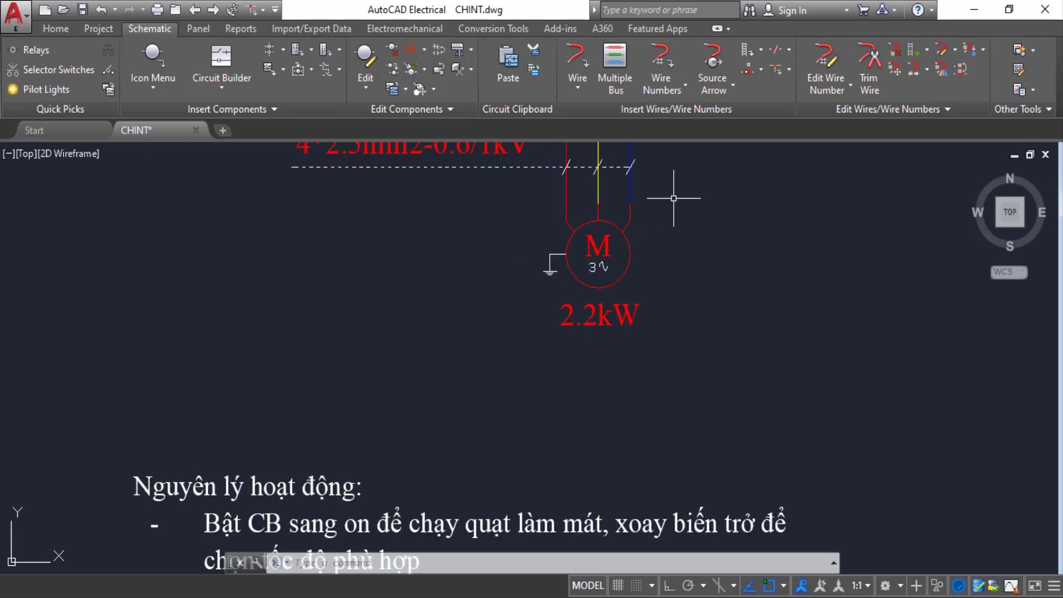
mouse_move(673, 198)
middle_down()
mouse_move(653, 281)
mouse_move(626, 319)
middle_up()
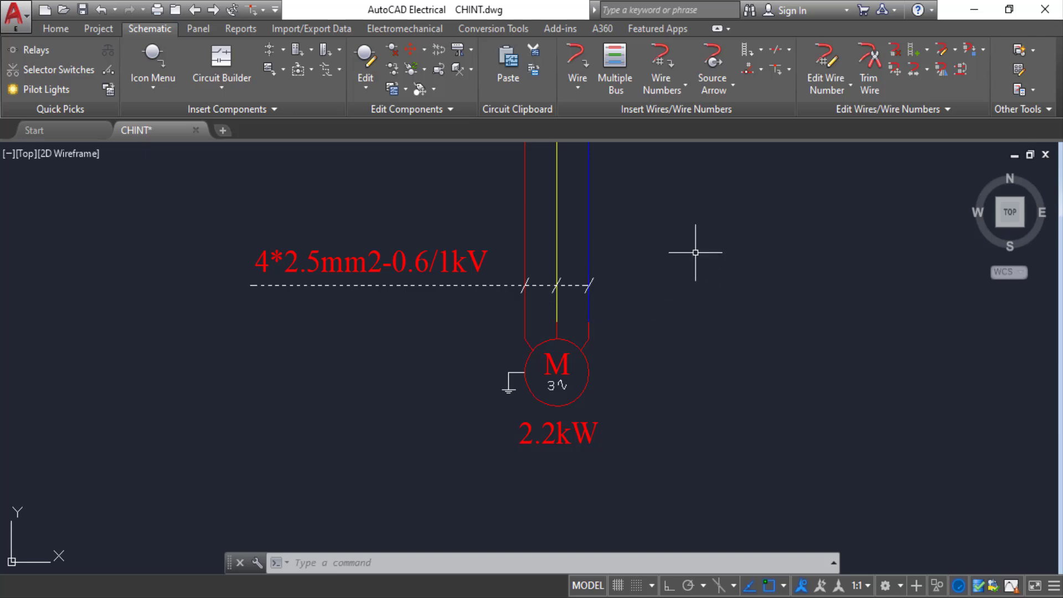
scroll(717, 228, down, 3)
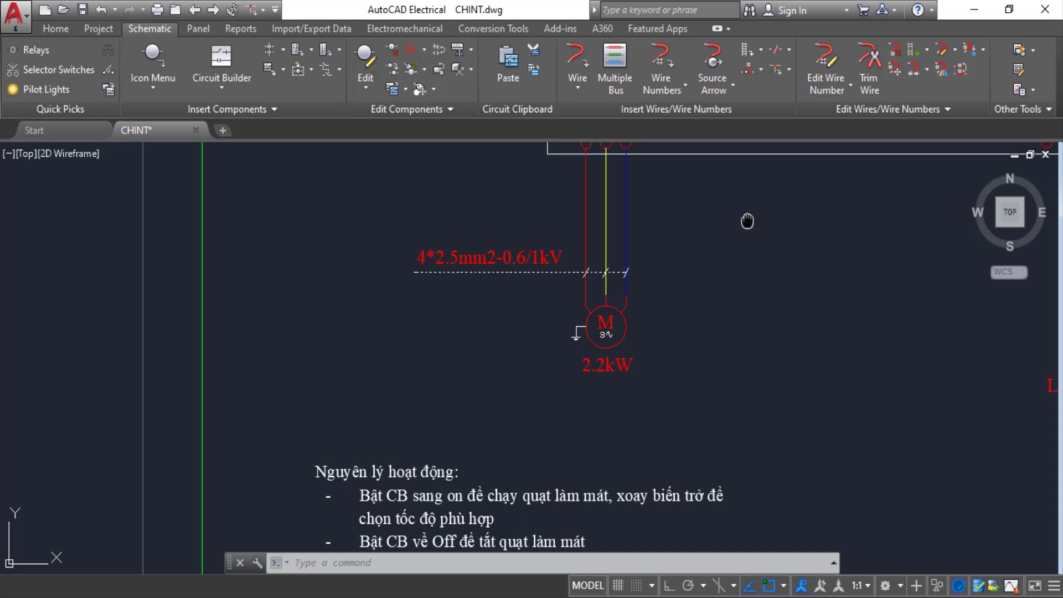
middle_drag(747, 221, 669, 306)
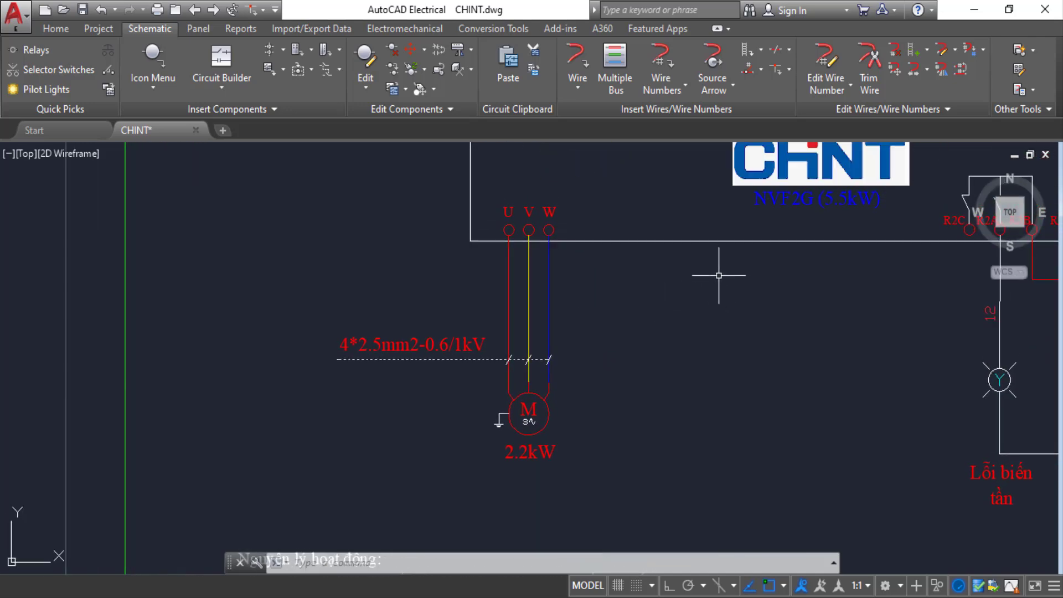
- Read the inverter's model and power rating beneath the CHINT logo
scroll(657, 271, down, 2)
mouse_move(678, 218)
middle_down()
mouse_move(633, 308)
mouse_move(569, 375)
mouse_move(510, 397)
middle_up()
scroll(613, 407, up, 2)
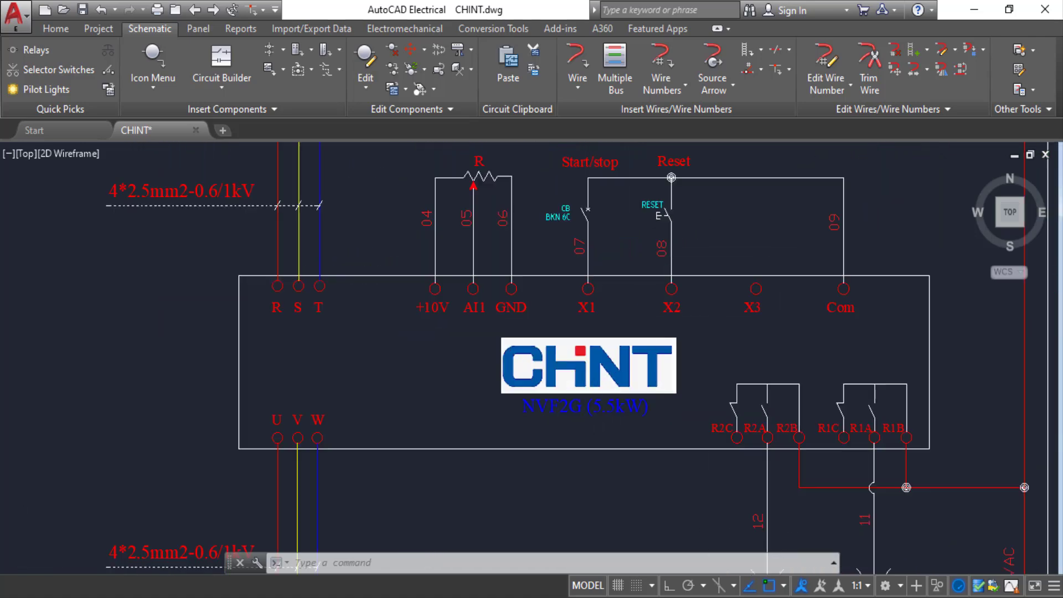
scroll(613, 407, up, 2)
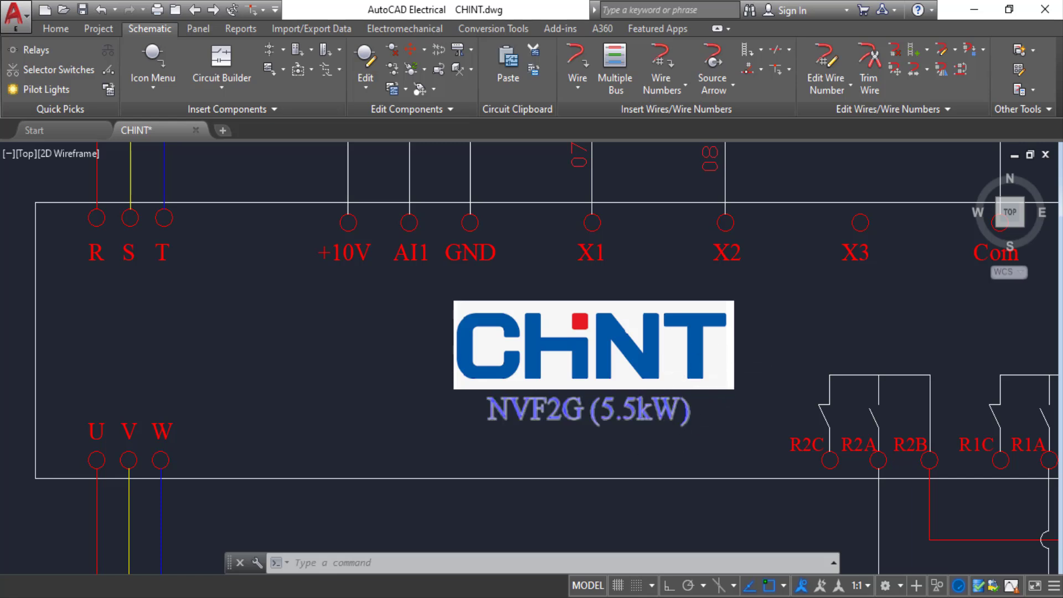
scroll(682, 419, down, 2)
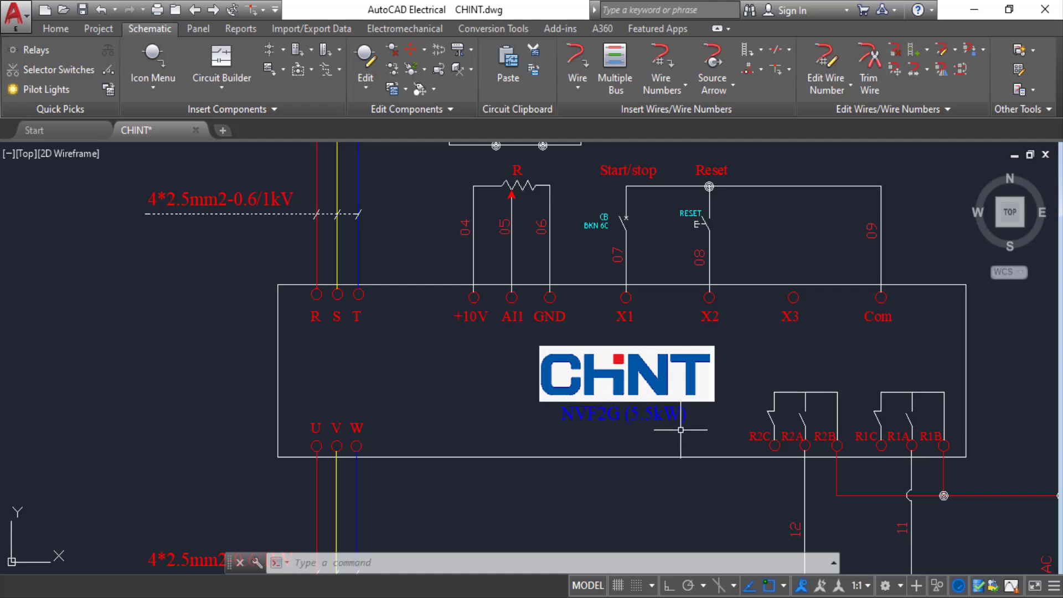
scroll(641, 429, up, 4)
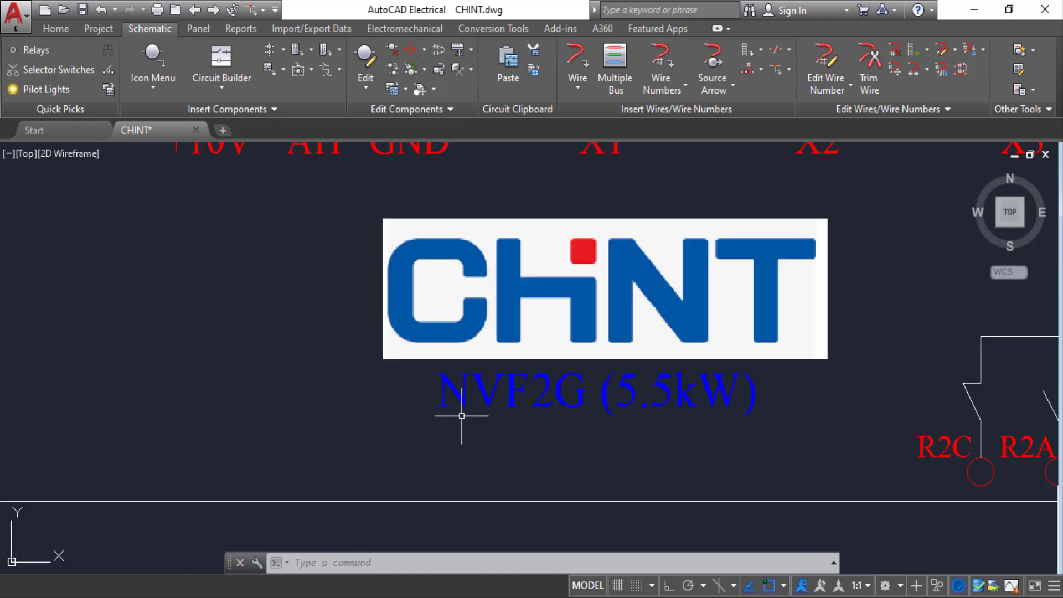
scroll(343, 377, down, 2)
scroll(380, 379, up, 4)
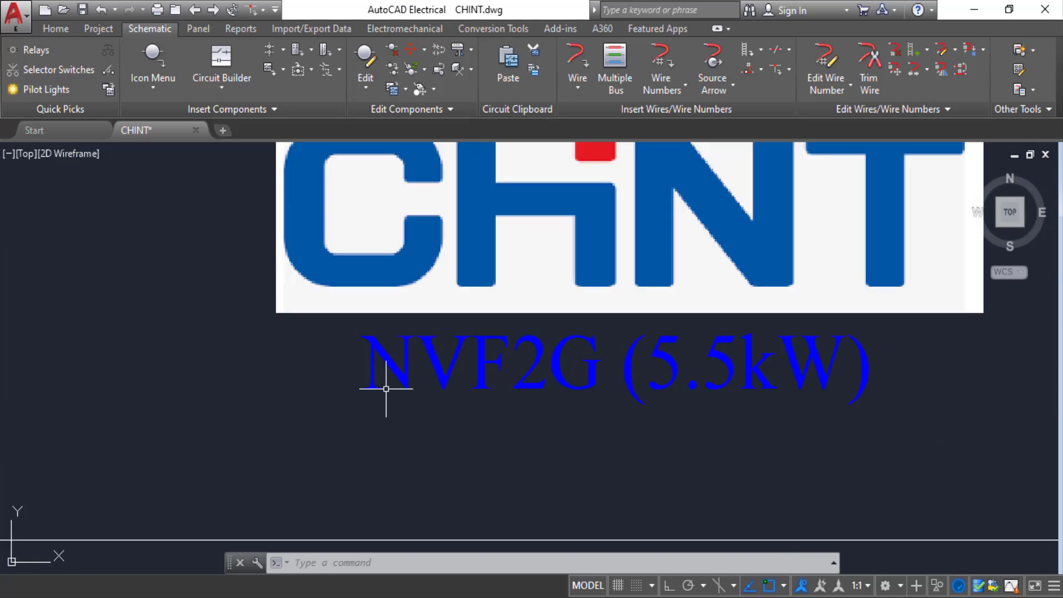
scroll(508, 357, up, 1)
scroll(410, 380, down, 2)
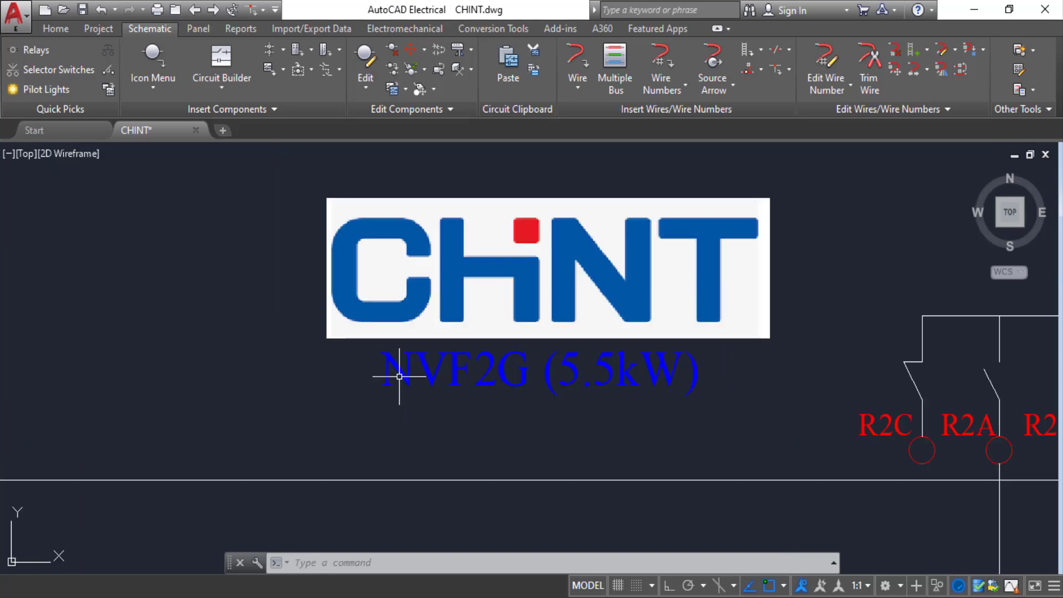
scroll(397, 375, down, 3)
- Inspect the rating label of the three-pole main breaker feeding inverter terminals R, S and T
middle_drag(322, 325, 512, 406)
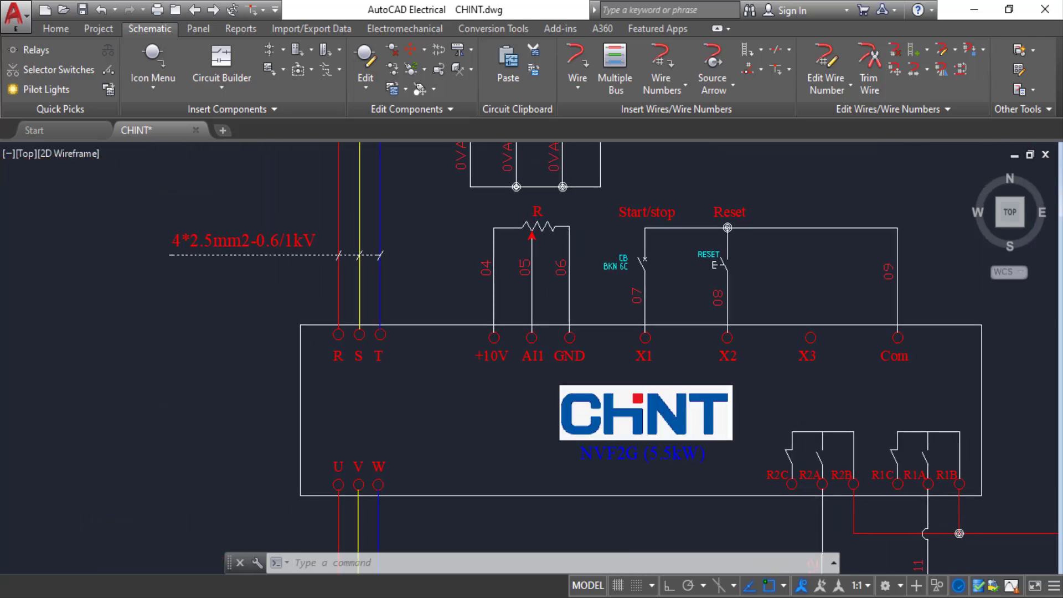
scroll(486, 404, down, 2)
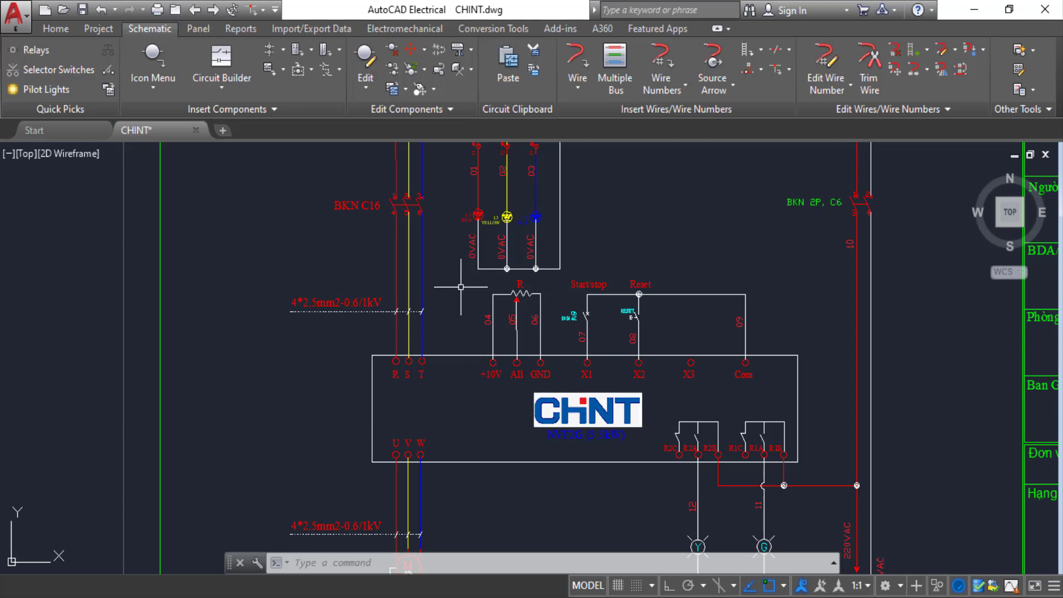
mouse_move(516, 321)
middle_down()
mouse_move(614, 401)
mouse_move(612, 419)
middle_up()
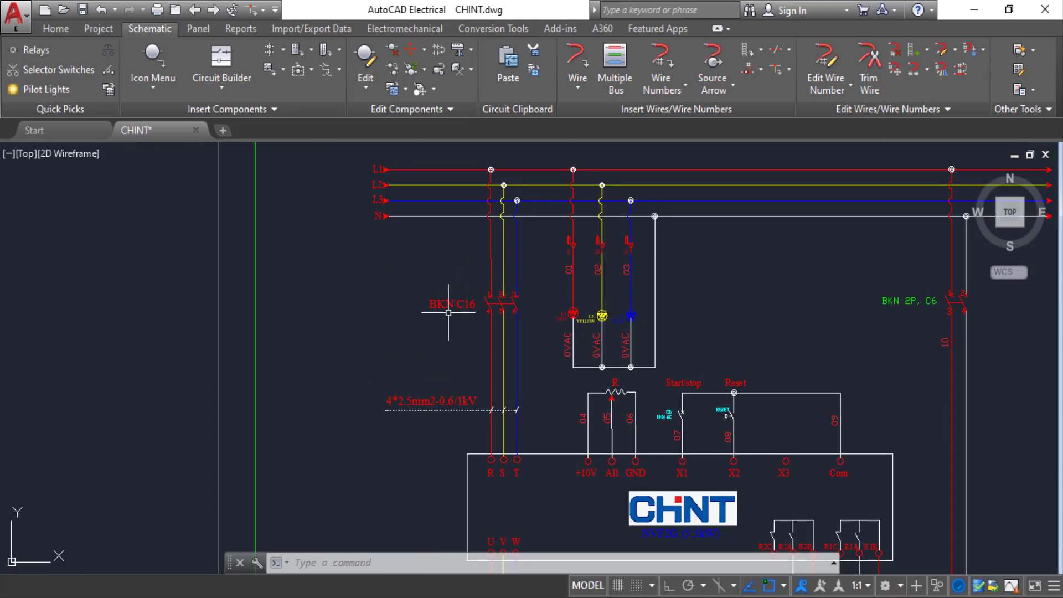
scroll(435, 305, up, 4)
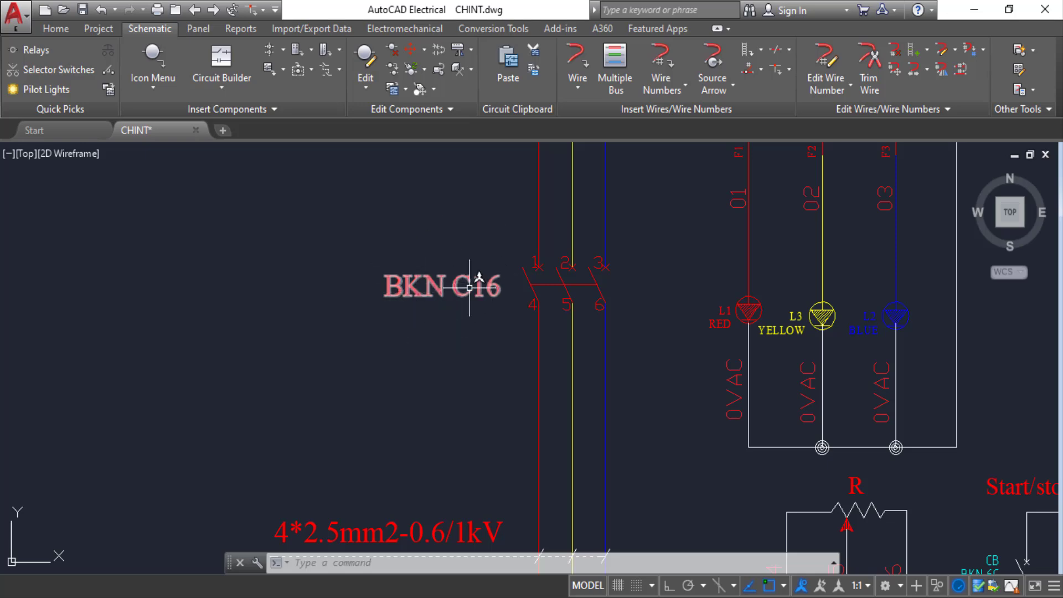
scroll(509, 461, down, 6)
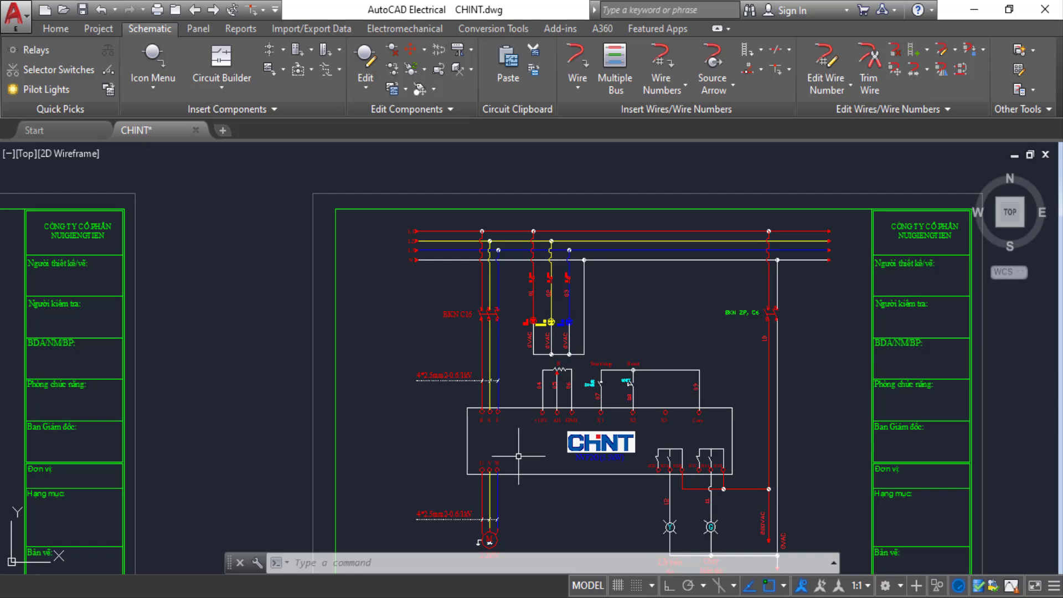
- Trace the power path from the inverter's R, S, T inputs through U, V, W to motor M
scroll(509, 461, up, 3)
scroll(517, 397, up, 2)
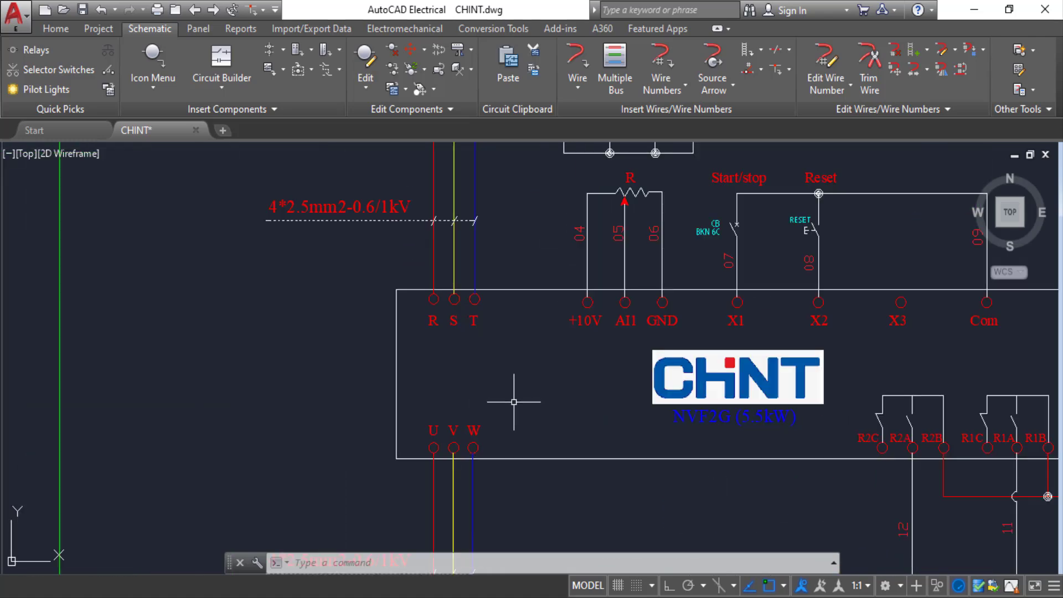
scroll(518, 471, down, 2)
mouse_move(537, 463)
middle_down()
mouse_move(534, 429)
mouse_move(590, 295)
middle_up()
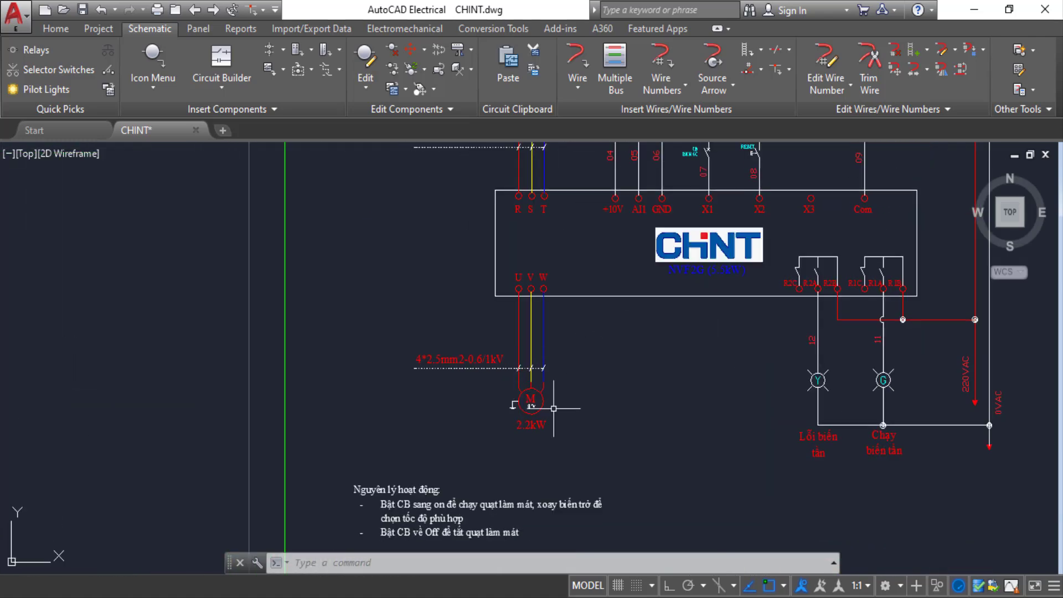
scroll(539, 419, up, 4)
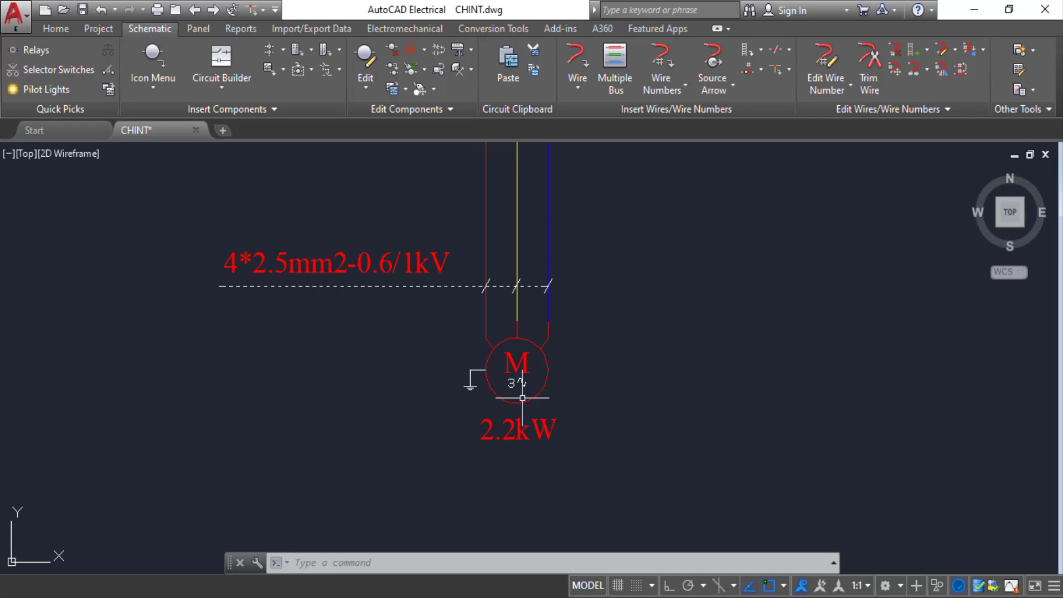
scroll(501, 363, down, 5)
scroll(548, 332, up, 2)
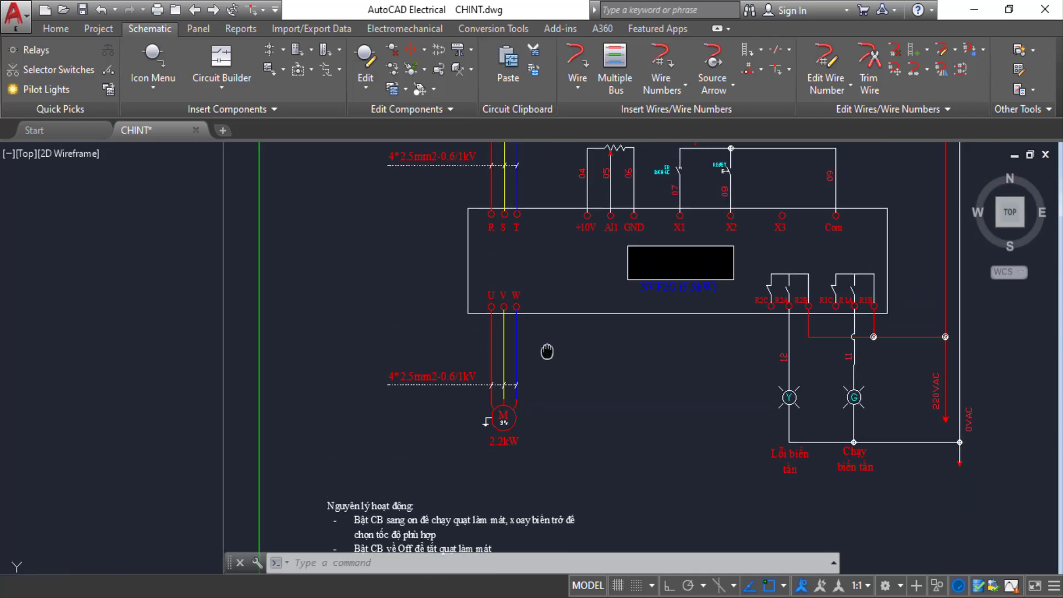
- Review the main breaker, then examine the Start/stop breaker and Reset button on inputs X1 and X2
middle_drag(525, 215, 531, 413)
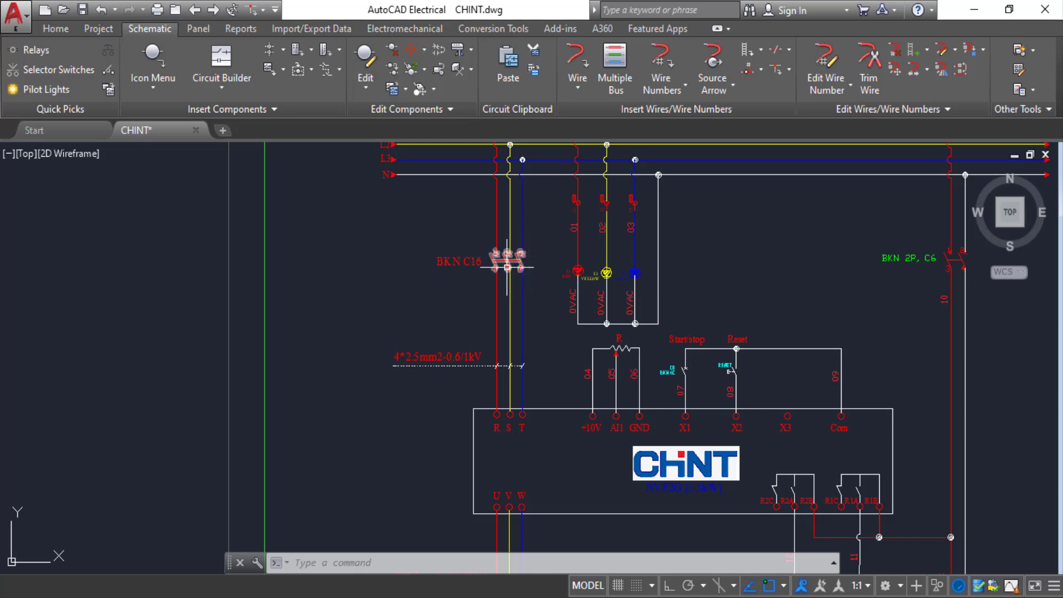
middle_drag(714, 365, 622, 337)
scroll(607, 365, up, 4)
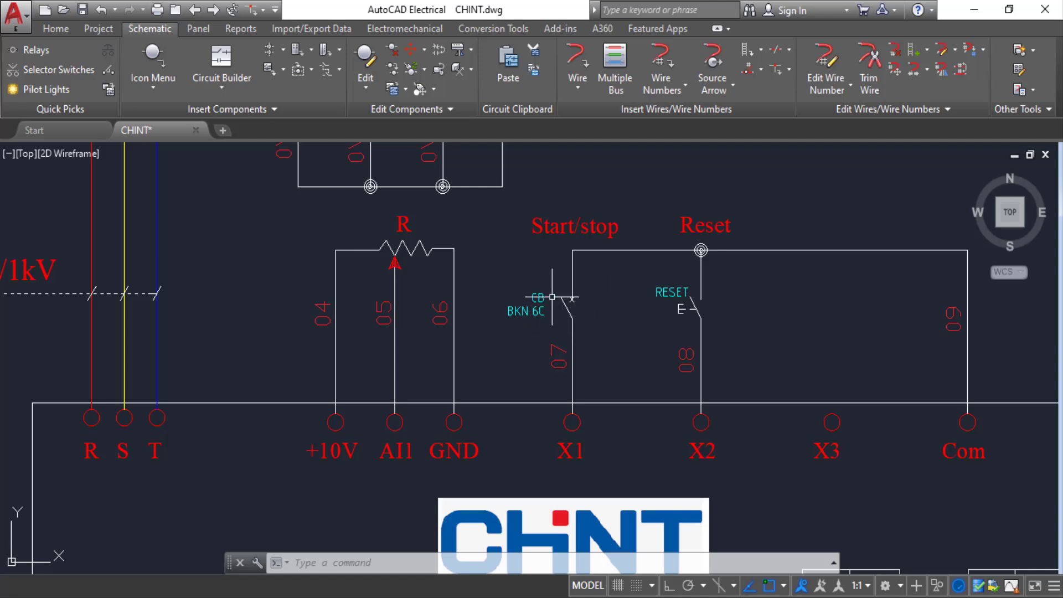
scroll(615, 332, up, 2)
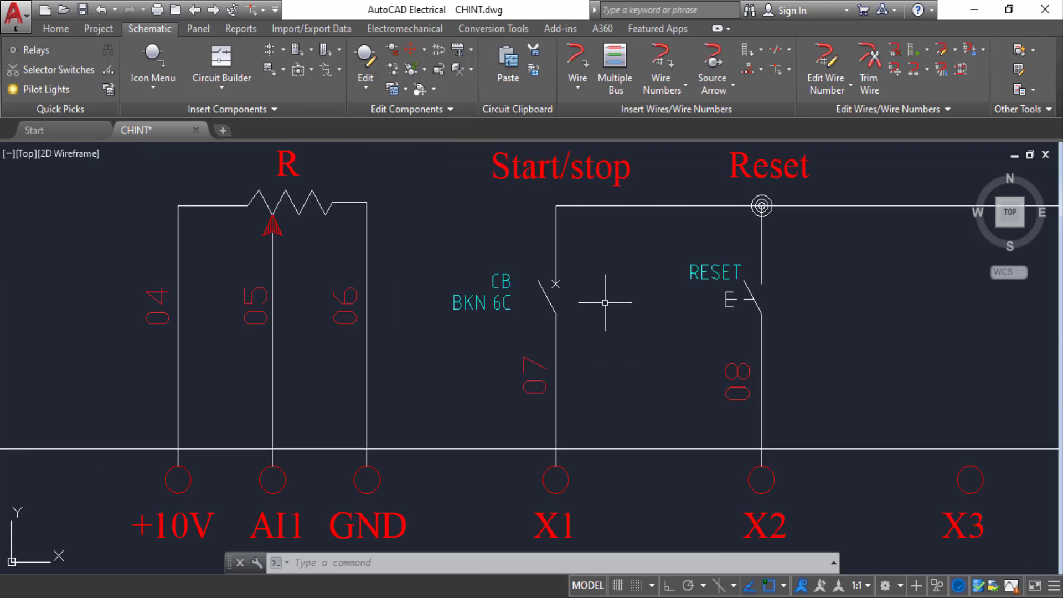
scroll(648, 266, down, 4)
- Follow the control supply from the two-pole breaker down wire 10 to the relay outputs and the Y and G lamps
middle_drag(766, 227, 572, 391)
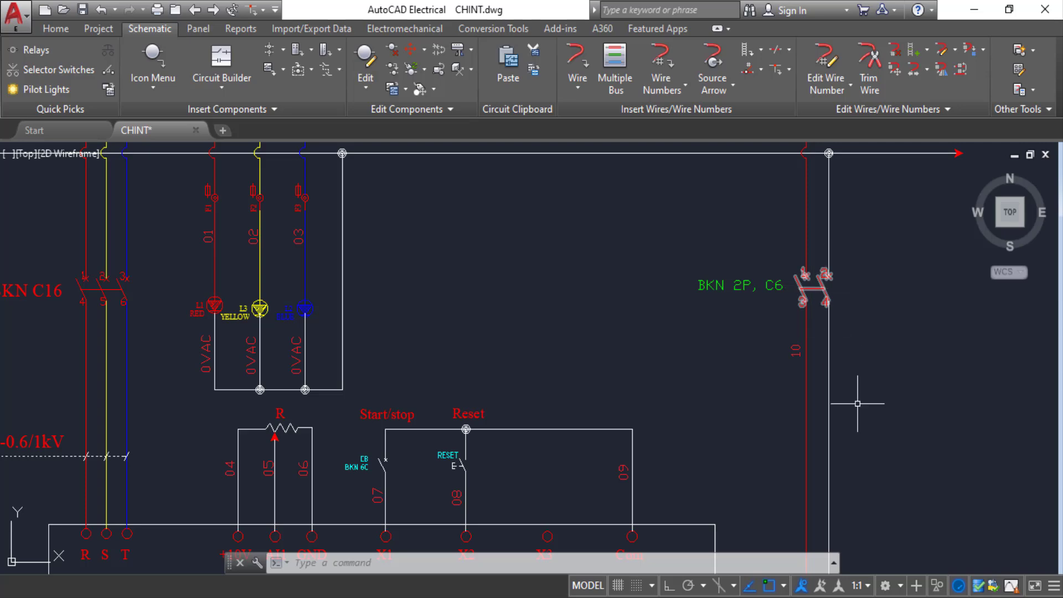
middle_drag(851, 489, 795, 274)
mouse_move(797, 454)
middle_down()
mouse_move(788, 198)
mouse_move(799, 170)
middle_up()
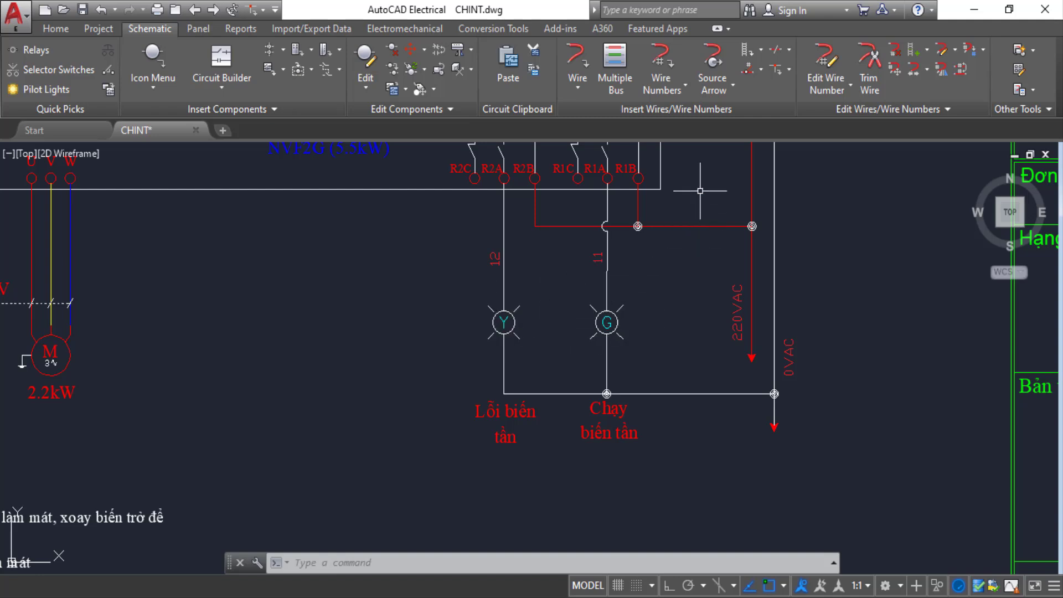
mouse_move(699, 189)
middle_down()
mouse_move(624, 441)
mouse_move(629, 505)
middle_up()
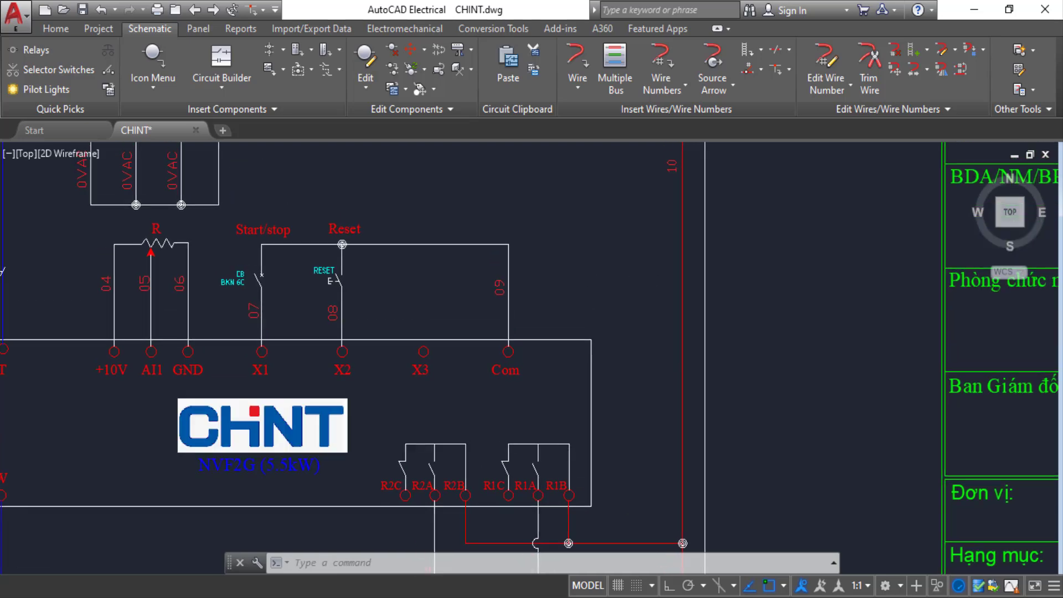
scroll(633, 273, down, 4)
- Review the whole inverter diagram from the L1, L2, L3 and N supply lines to the motor and relay lamps
middle_drag(618, 272, 639, 331)
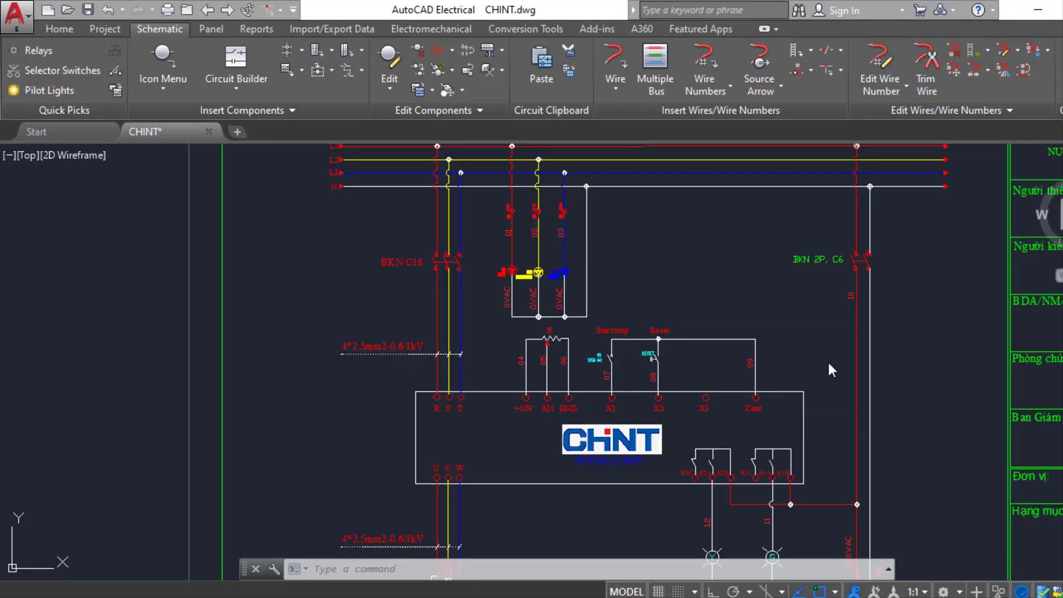
middle_drag(776, 331, 753, 246)
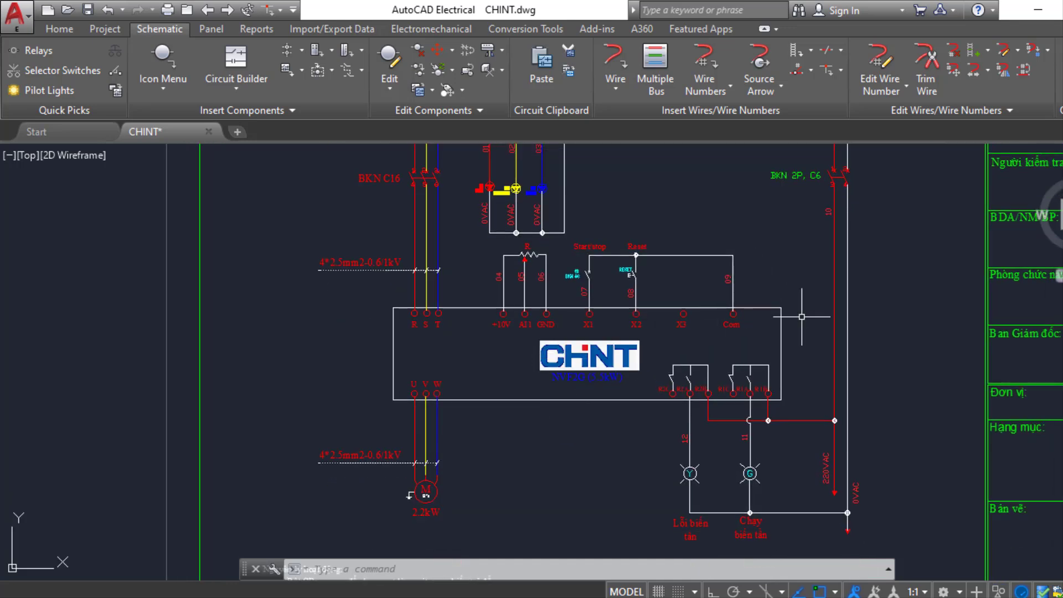
middle_drag(492, 277, 571, 358)
middle_drag(876, 424, 804, 317)
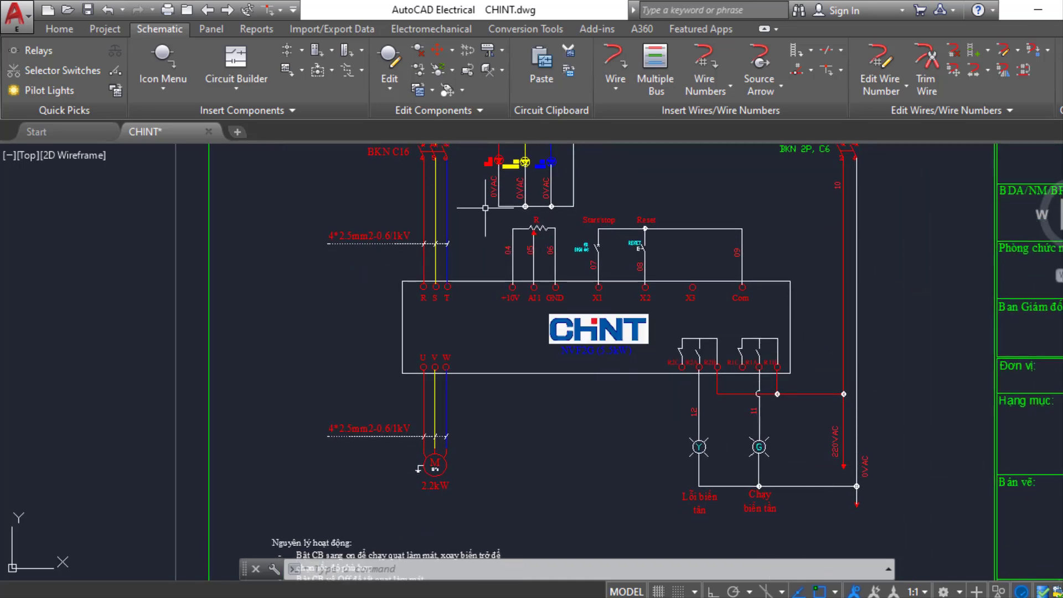
mouse_move(485, 209)
middle_down()
mouse_move(532, 315)
mouse_move(536, 399)
middle_up()
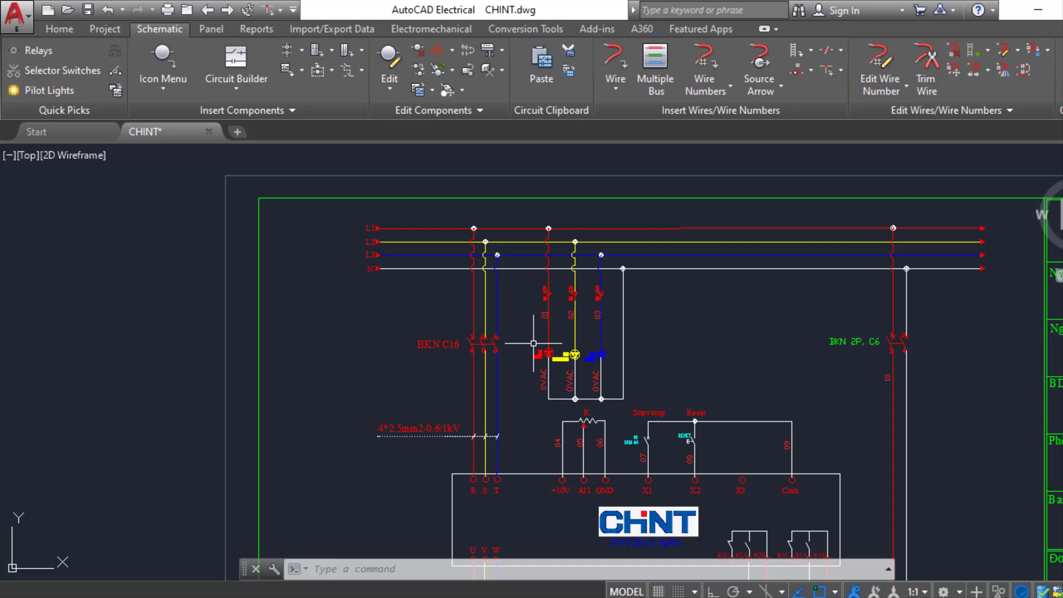
- Examine the red, yellow and blue phase lamps with fuses F1 to F3, wires 01 to 03 and their common 0VAC return
middle_drag(771, 444, 750, 336)
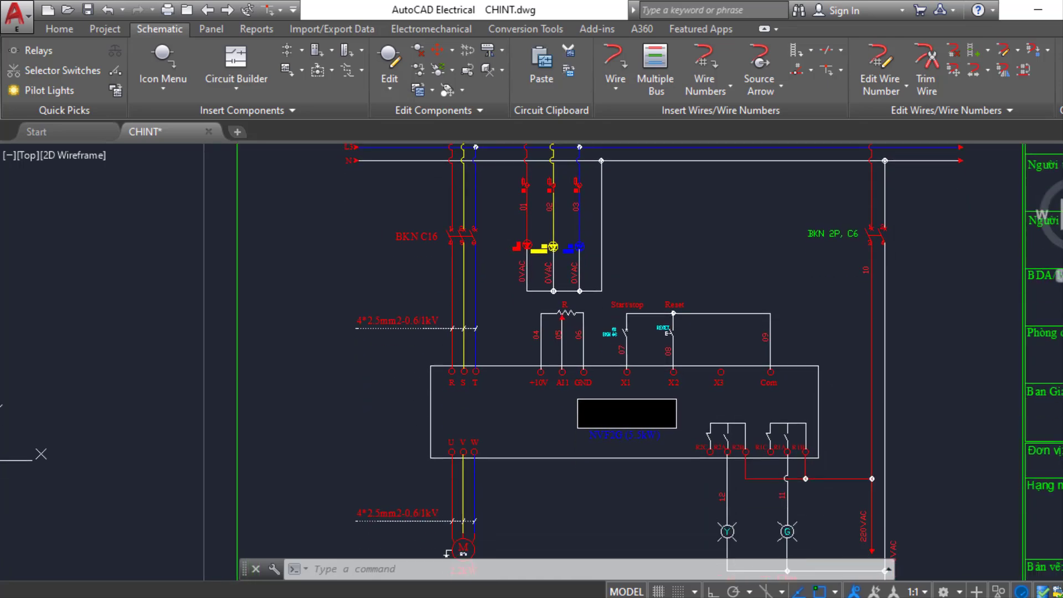
scroll(530, 192, up, 6)
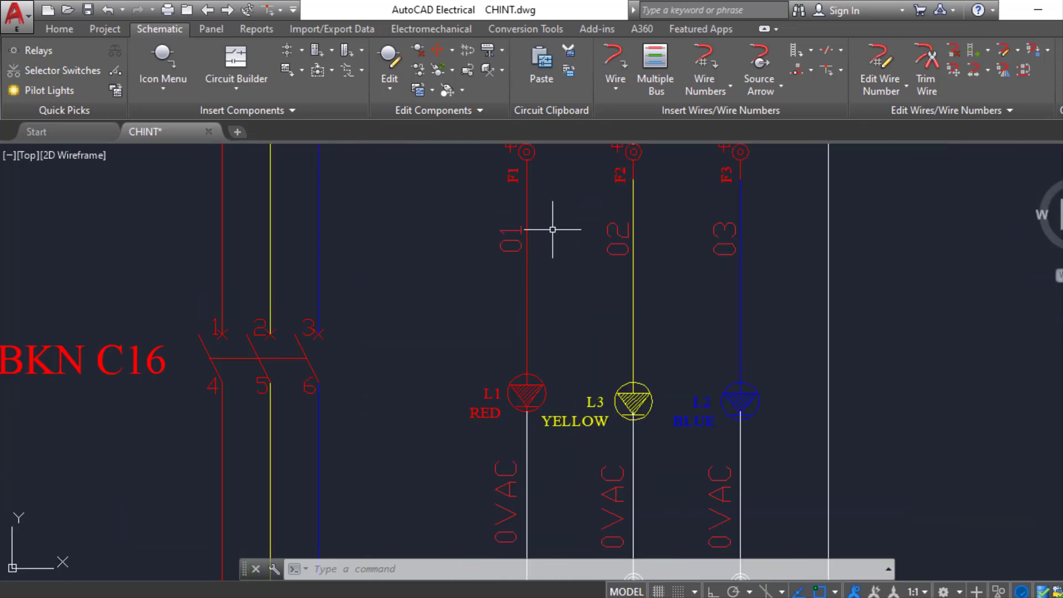
scroll(553, 229, down, 8)
scroll(538, 242, up, 6)
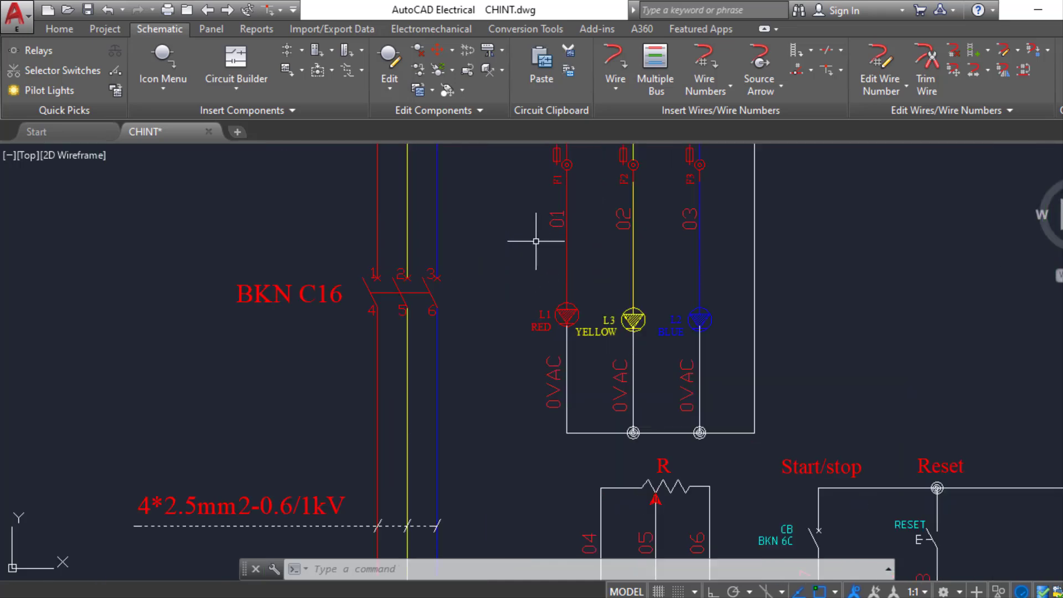
scroll(546, 250, down, 5)
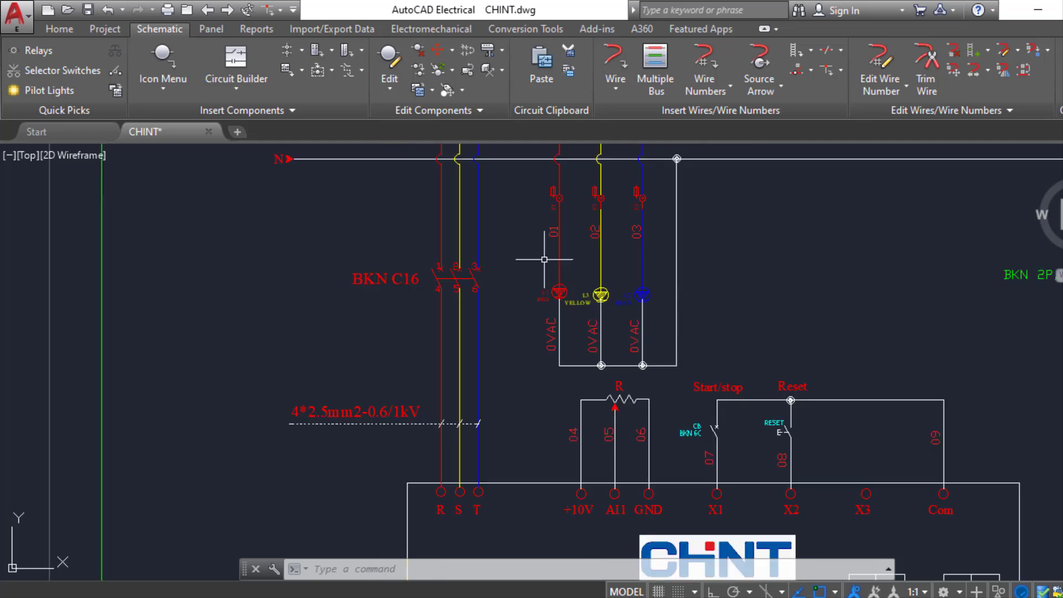
middle_drag(860, 394, 806, 311)
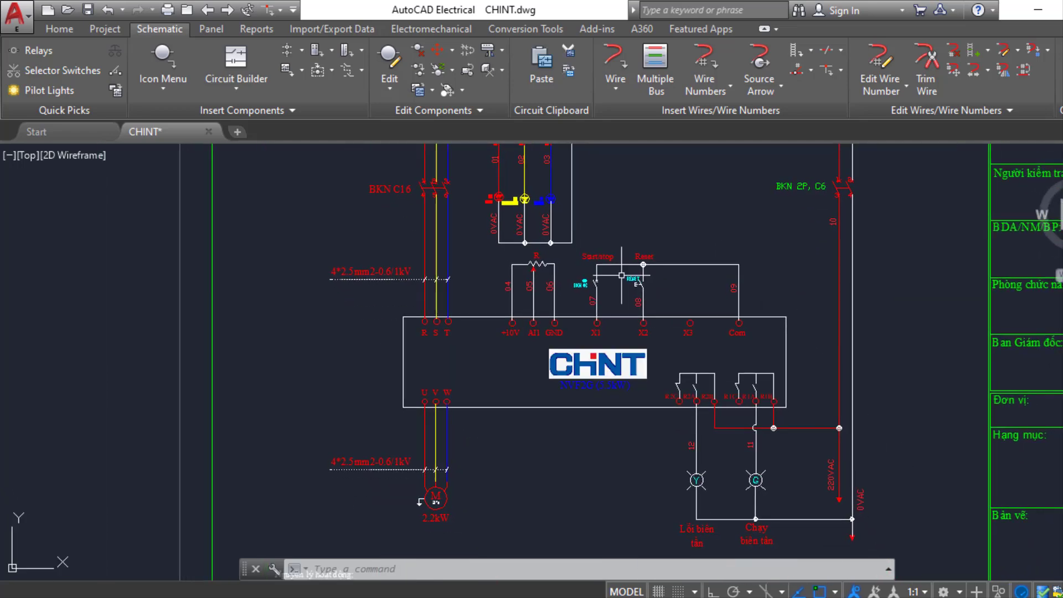
scroll(528, 165, up, 2)
scroll(481, 173, up, 4)
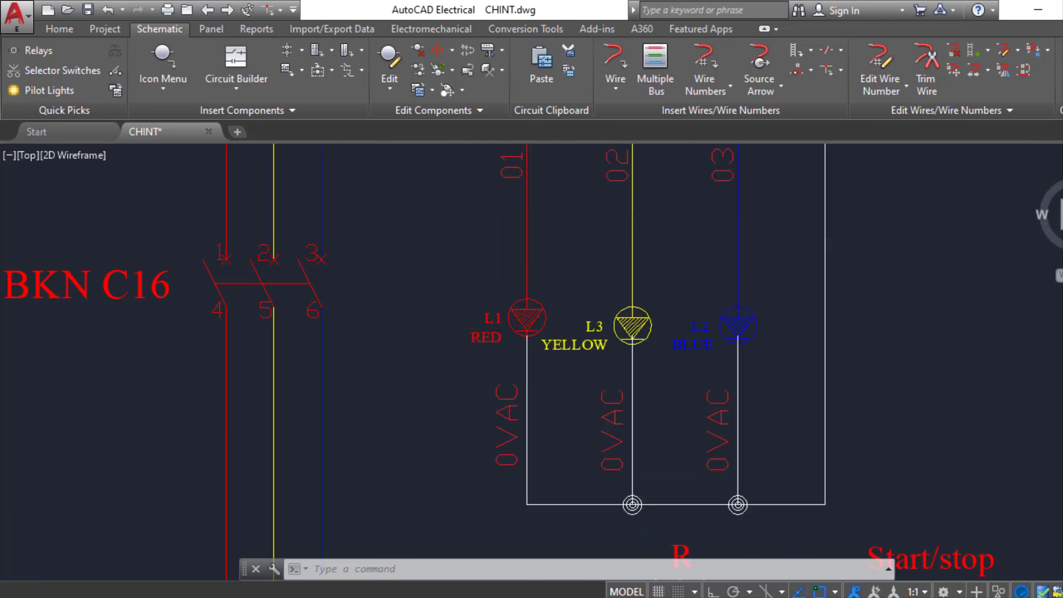
scroll(842, 255, down, 5)
- Check the wiring sheet's title block and the neighbouring sheets of the drawing set
middle_drag(957, 406, 693, 242)
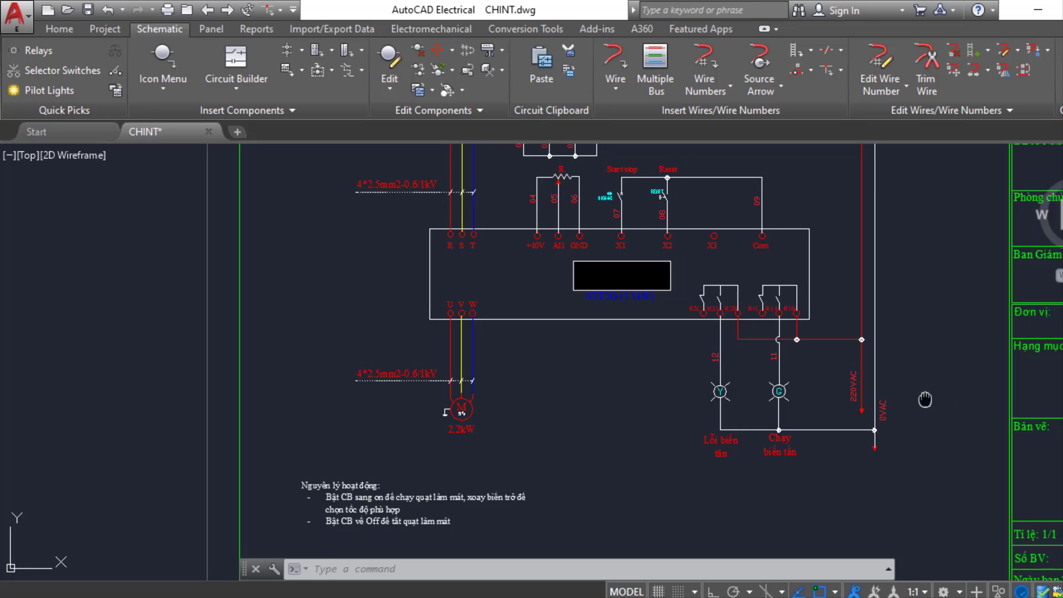
middle_drag(926, 398, 723, 285)
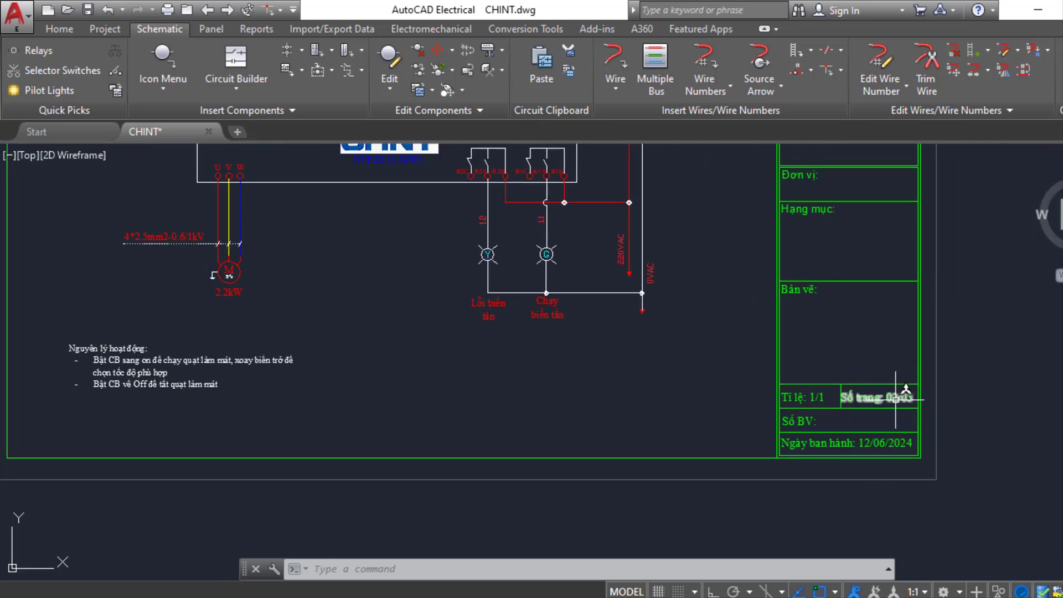
scroll(886, 403, up, 2)
scroll(394, 266, down, 6)
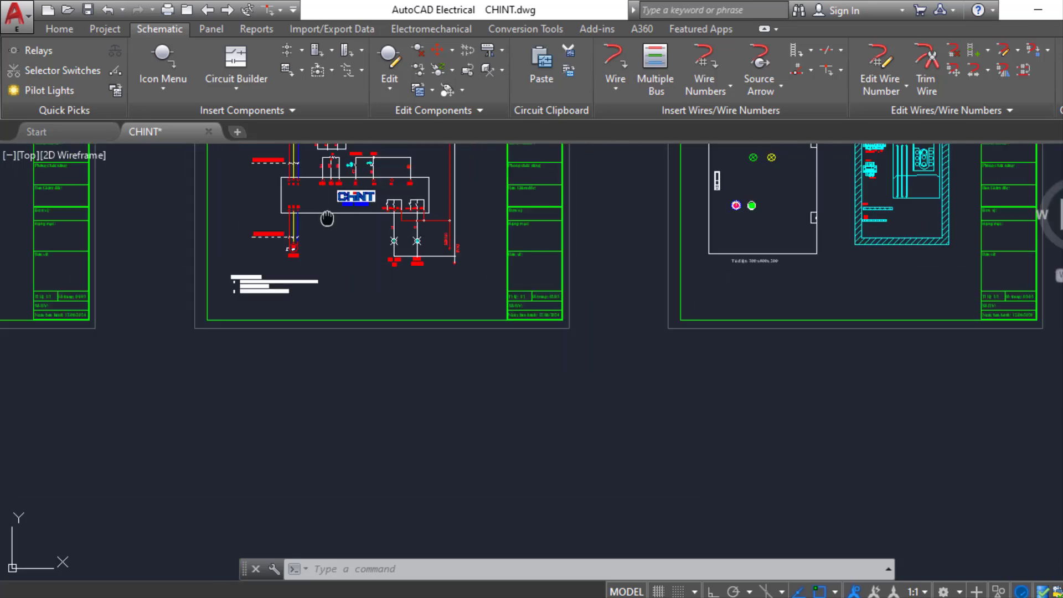
- Follow the circuit from potentiometer R up to the phase lamps and fuses F1 to F3
scroll(427, 280, up, 4)
scroll(587, 279, up, 4)
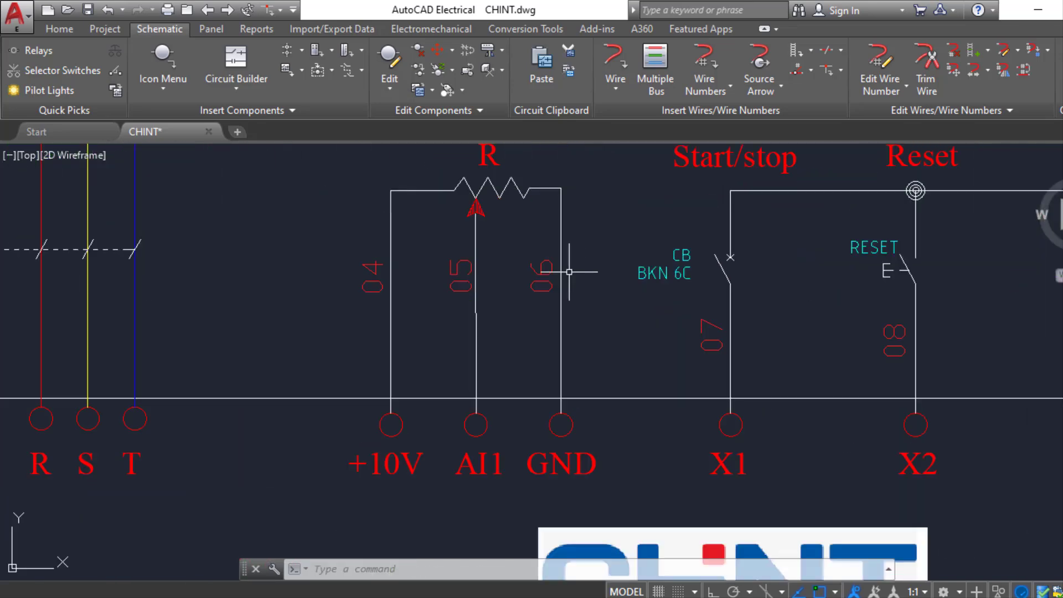
middle_drag(475, 214, 682, 447)
middle_drag(662, 262, 659, 430)
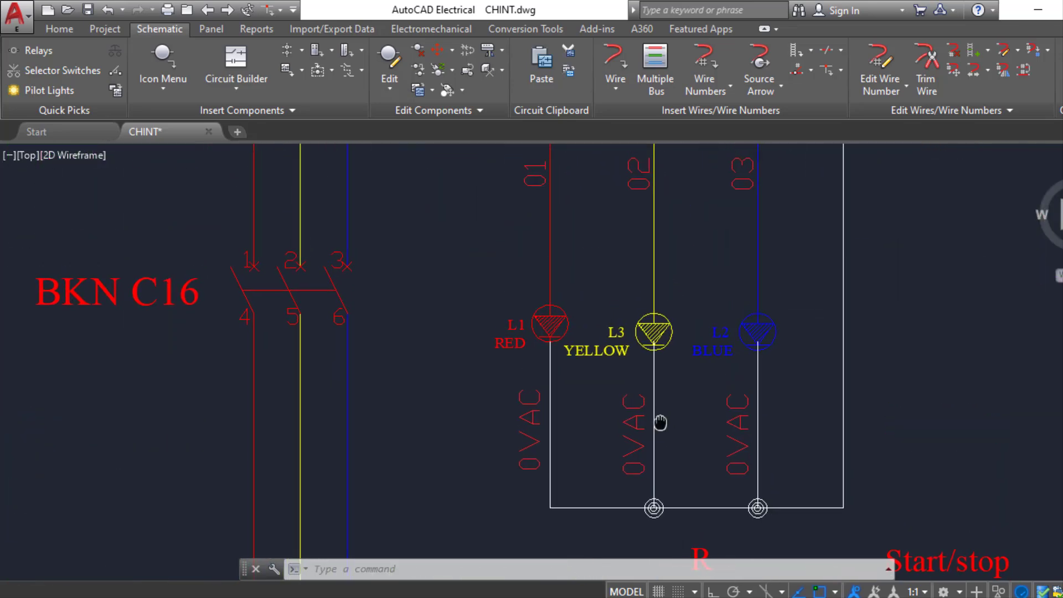
middle_drag(553, 215, 579, 302)
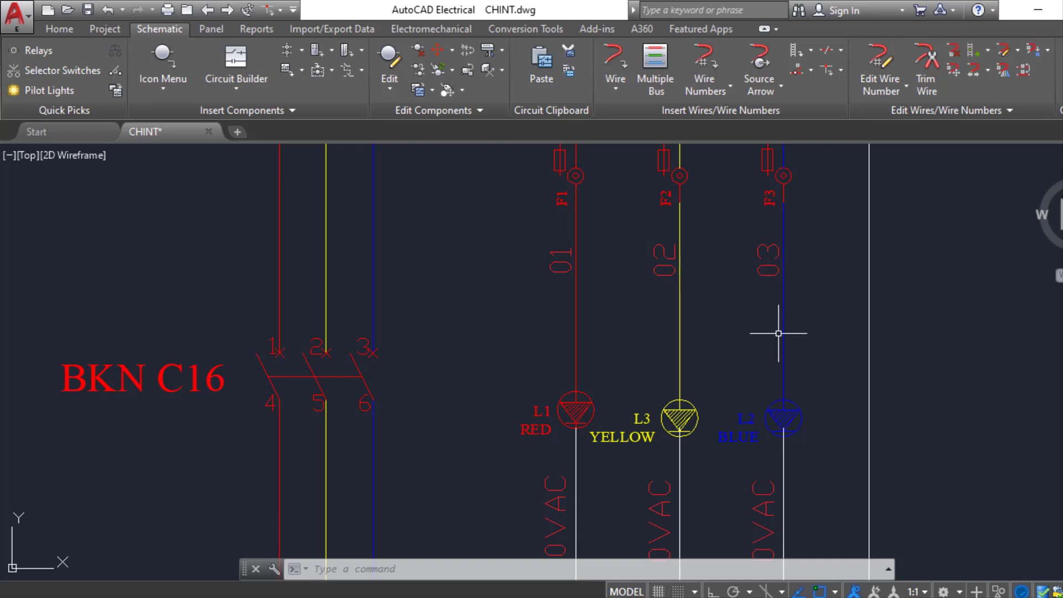
- Examine potentiometer R on +10V, AI1 and GND, and the Start/stop and Reset contacts wired between X1, X2 and Com
scroll(727, 354, down, 1)
middle_drag(717, 397, 697, 181)
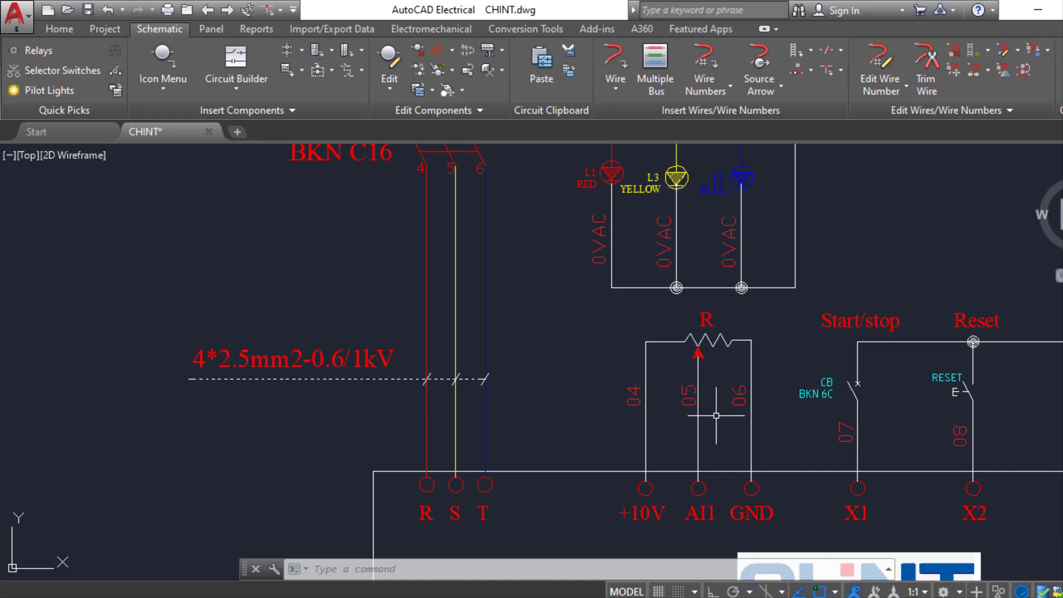
middle_drag(790, 448, 653, 336)
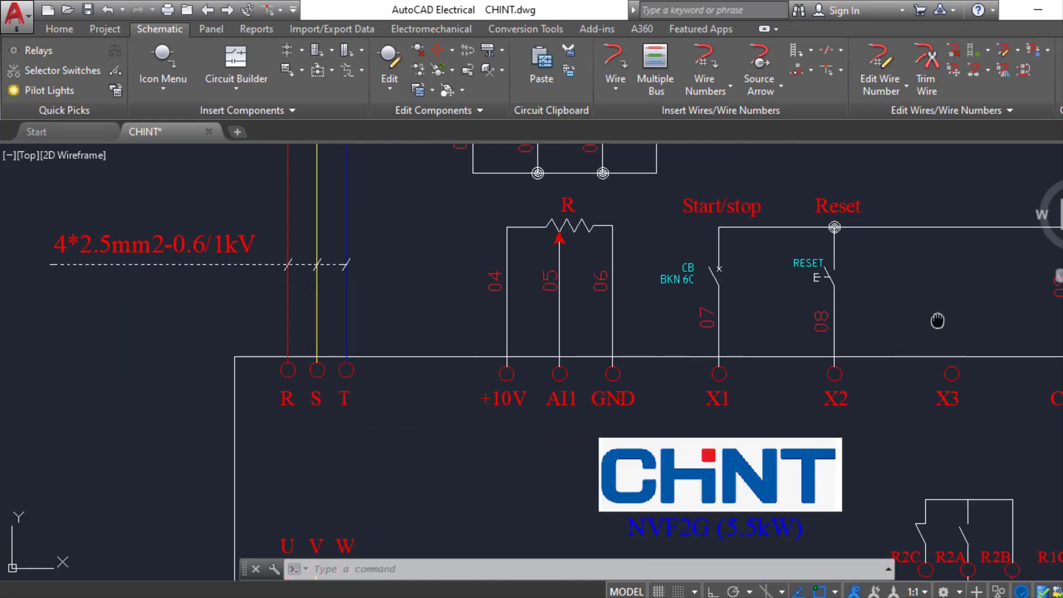
middle_drag(938, 321, 686, 375)
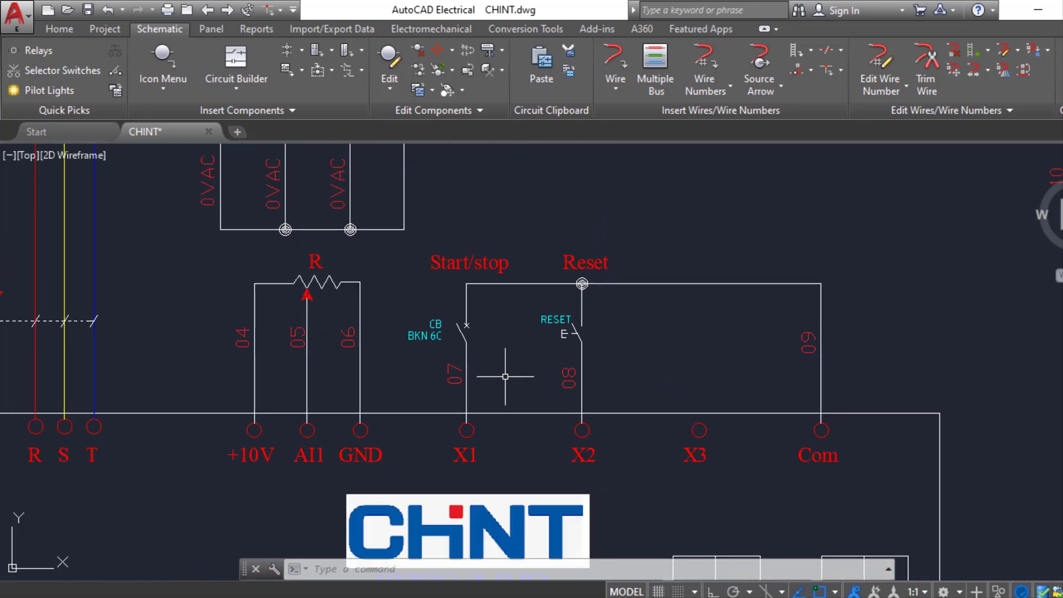
scroll(505, 377, down, 2)
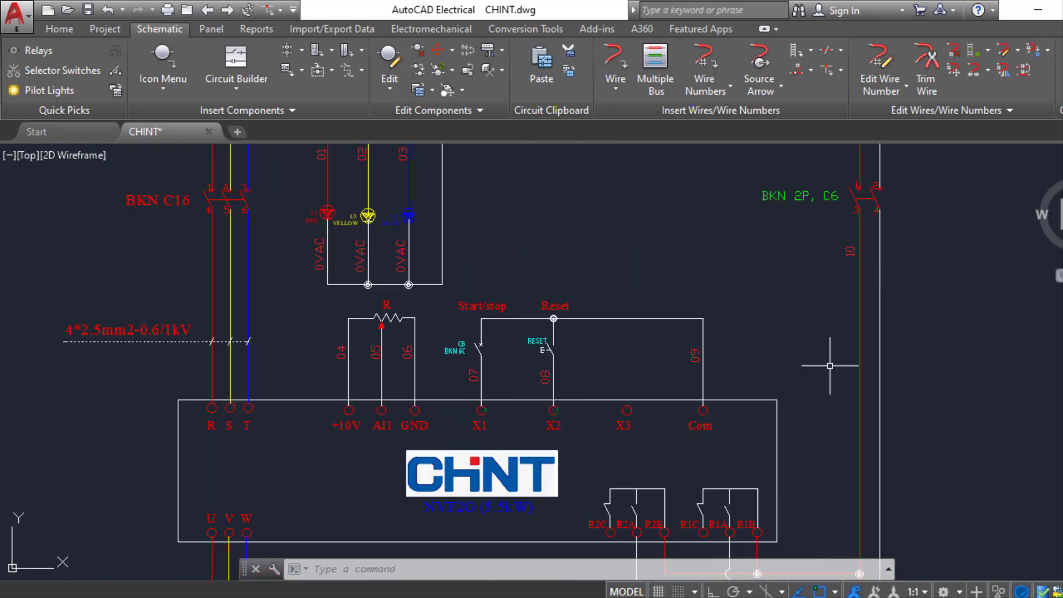
- Review the inverter's relay outputs with the Y and G lamps, the motor M branch and the operating note
middle_drag(830, 365, 803, 222)
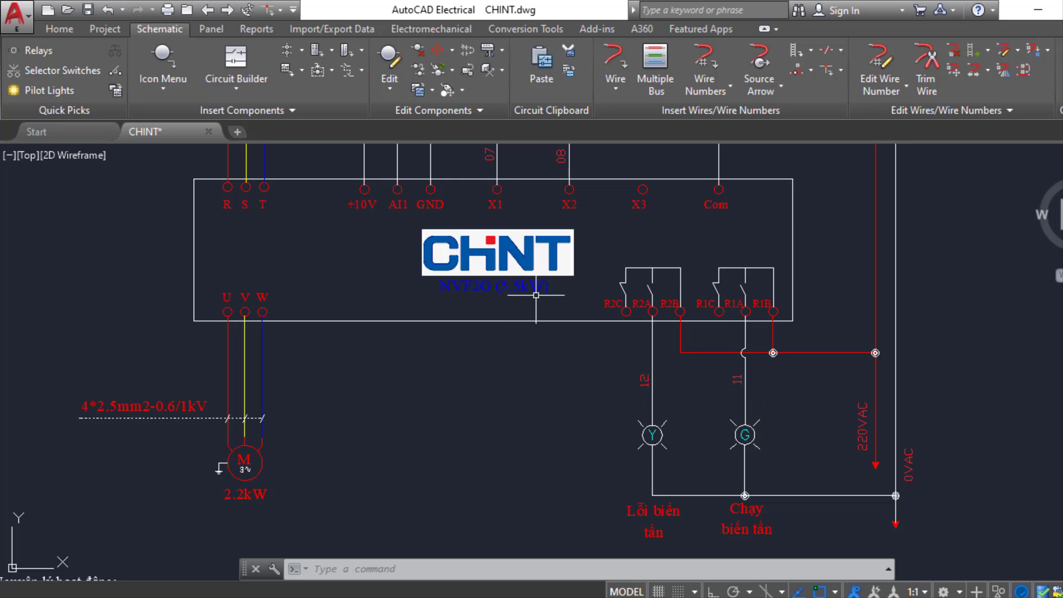
middle_drag(632, 190, 681, 365)
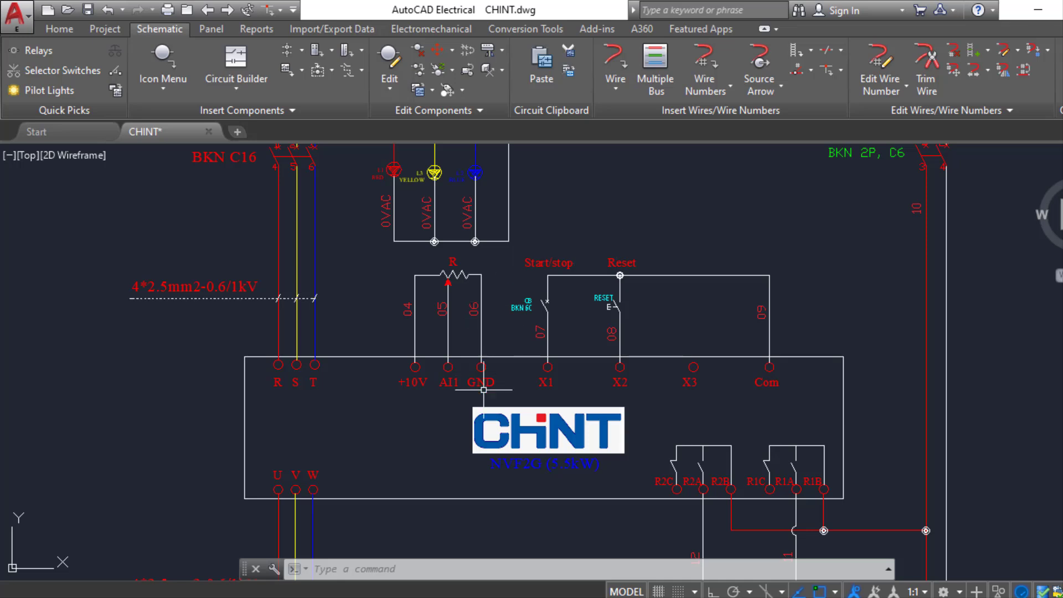
middle_drag(517, 512, 556, 404)
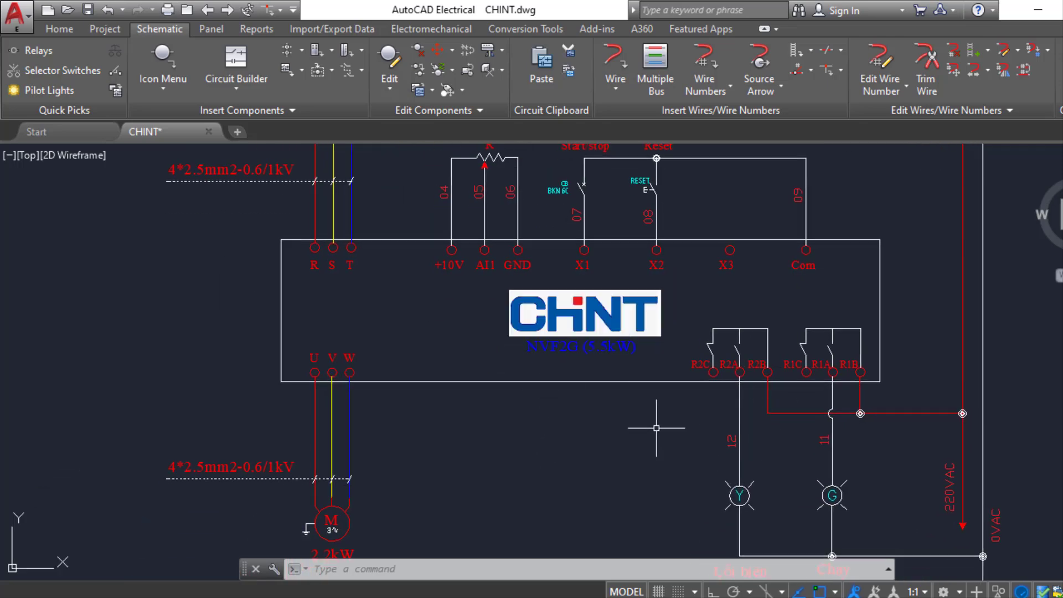
scroll(543, 426, down, 2)
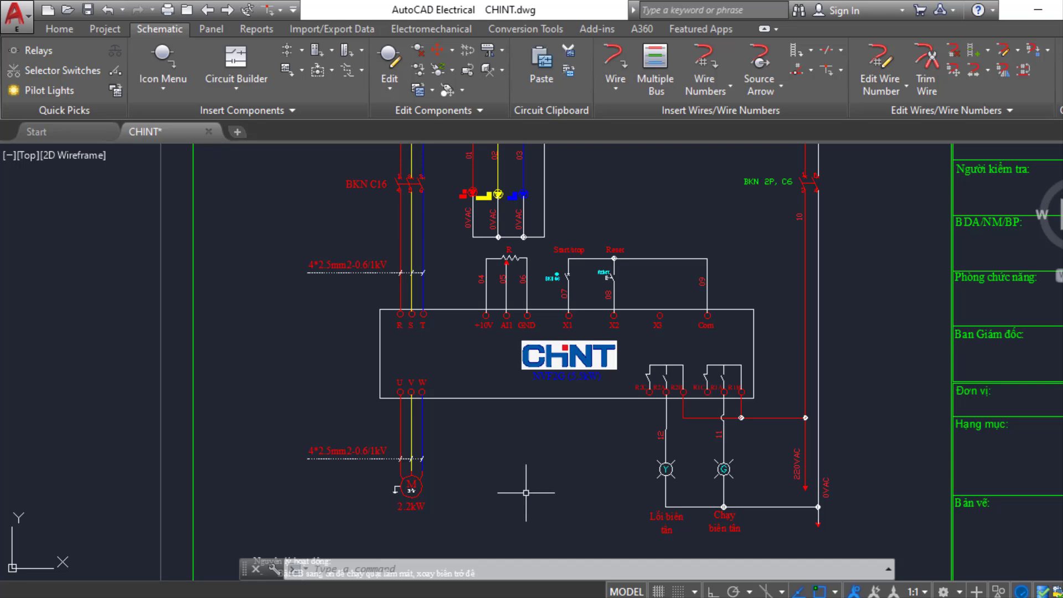
middle_drag(528, 455, 575, 432)
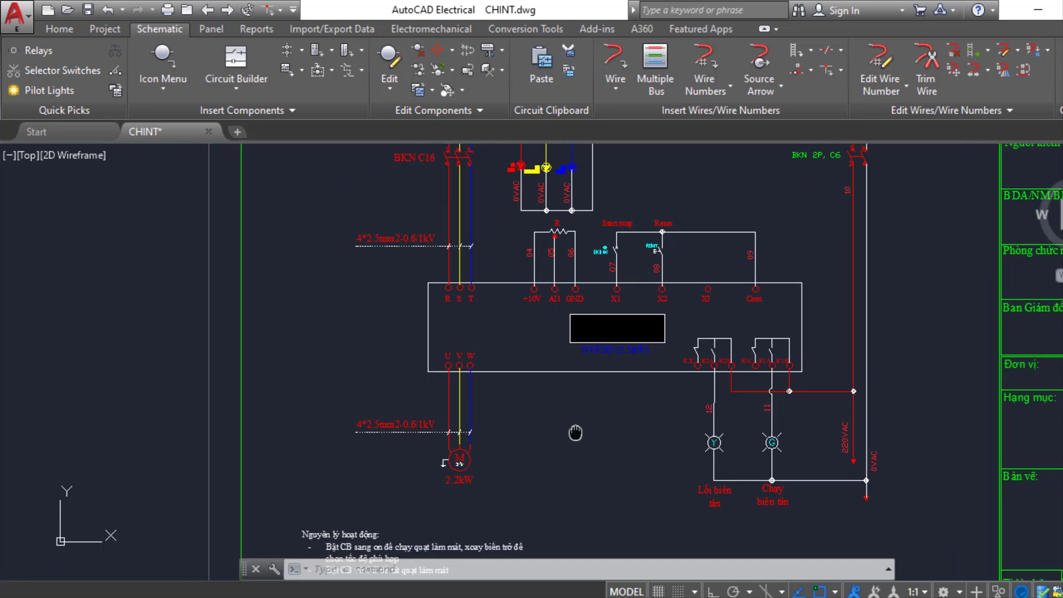
middle_drag(567, 482, 584, 403)
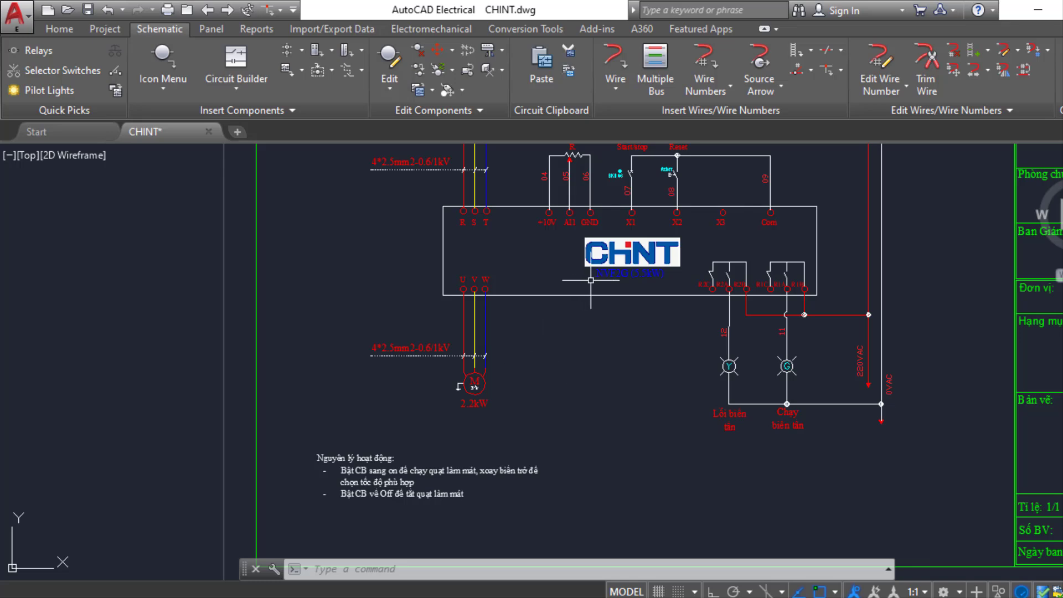
- Review the L1, L2, L3 and N supply lines, then inspect the Start/stop breaker CB on input X1
mouse_move(587, 299)
middle_down()
mouse_move(591, 411)
mouse_move(567, 499)
middle_up()
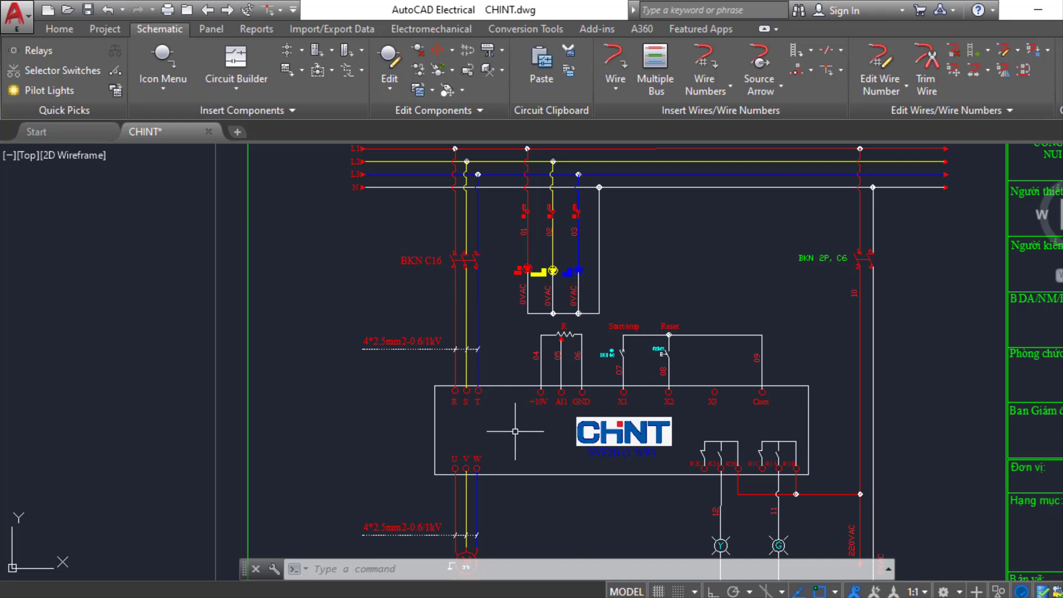
middle_drag(506, 375, 519, 394)
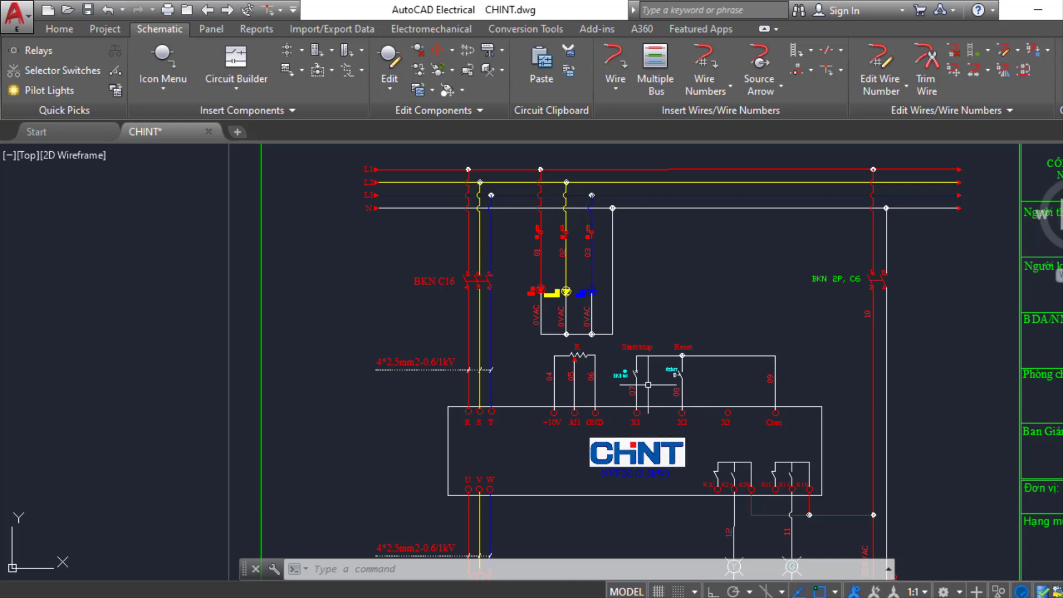
scroll(650, 376, up, 4)
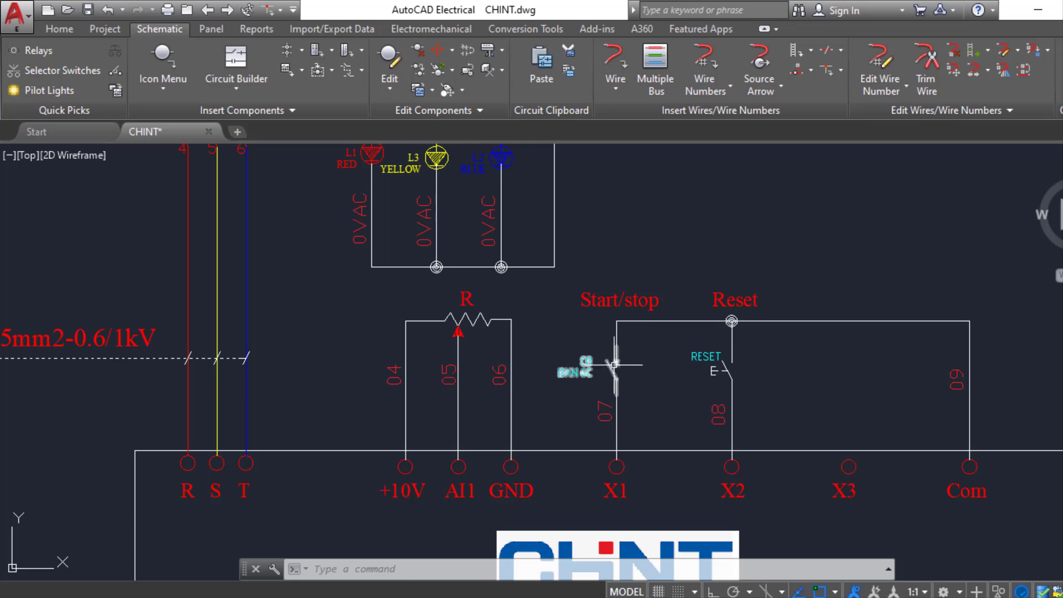
middle_drag(645, 493, 657, 345)
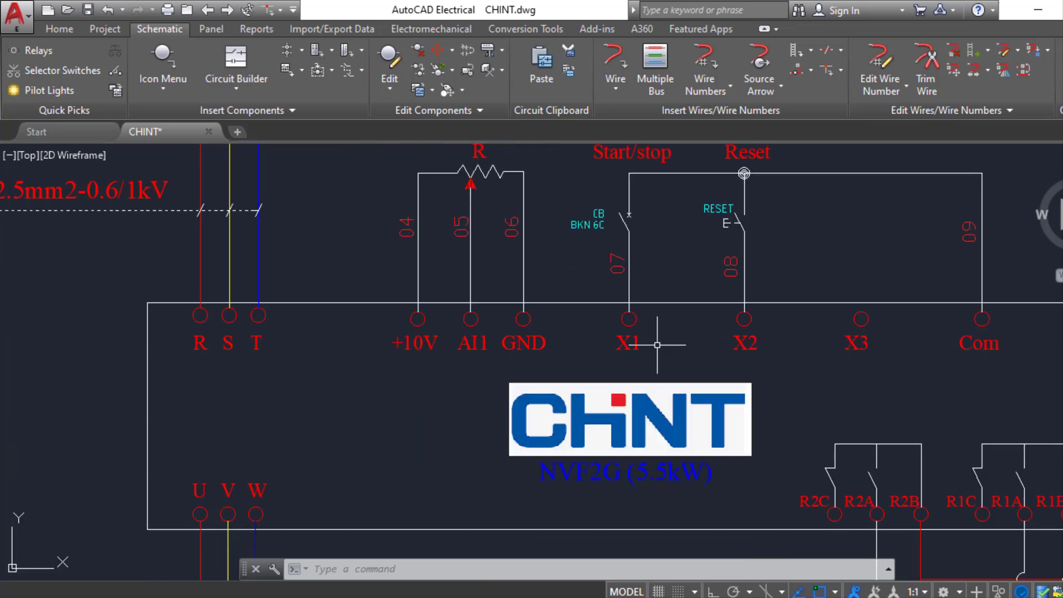
- Trace potentiometer R's wires 04, 05 and 06 to the inverter terminals, then recheck the Start/stop contact on X1
scroll(690, 431, down, 2)
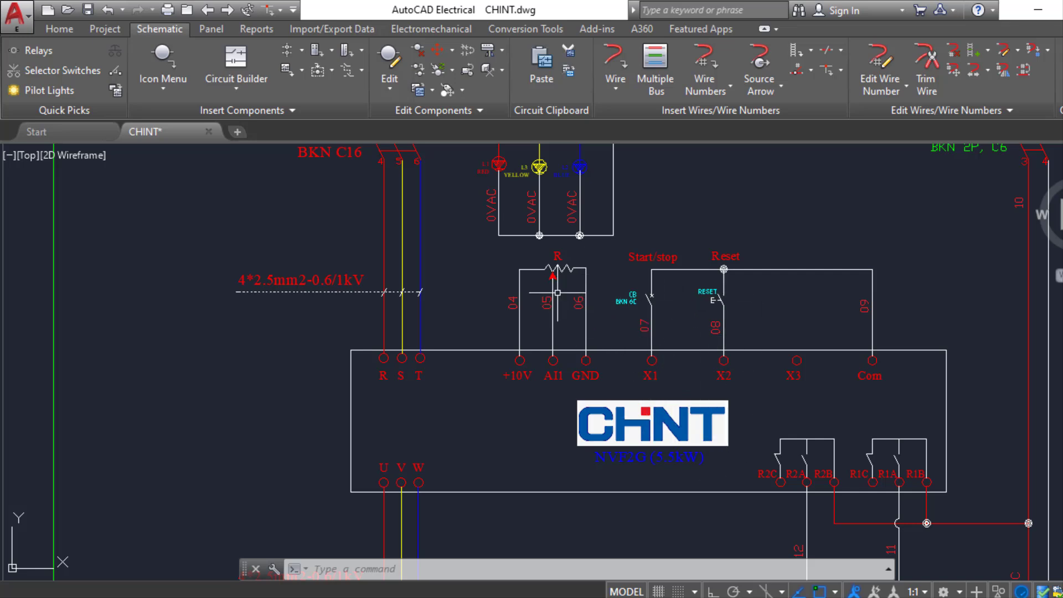
click(519, 279)
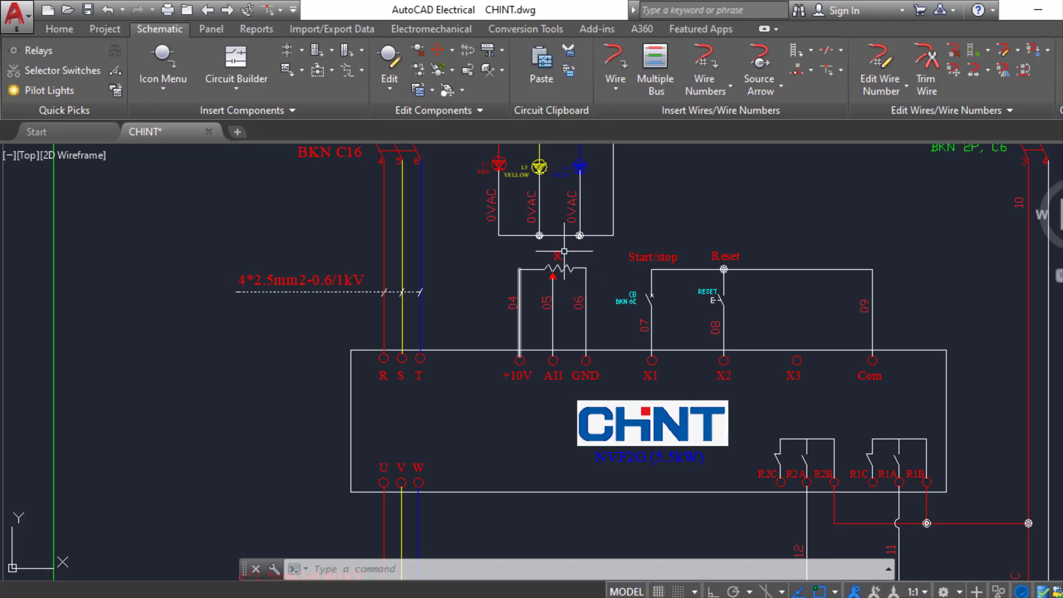
key(Escape)
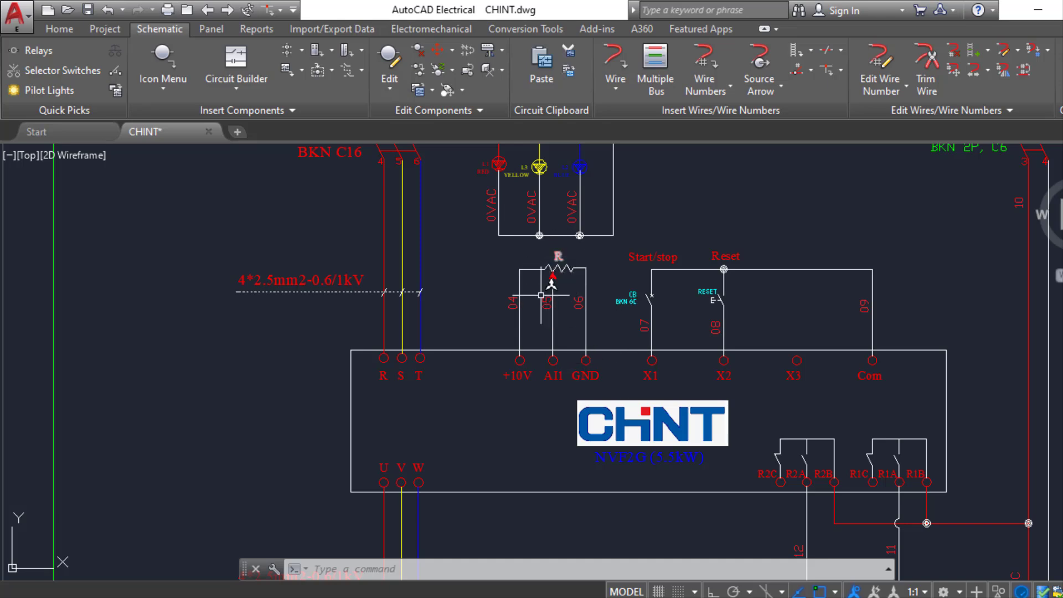
mouse_move(536, 489)
middle_down()
mouse_move(646, 339)
mouse_move(599, 472)
middle_up()
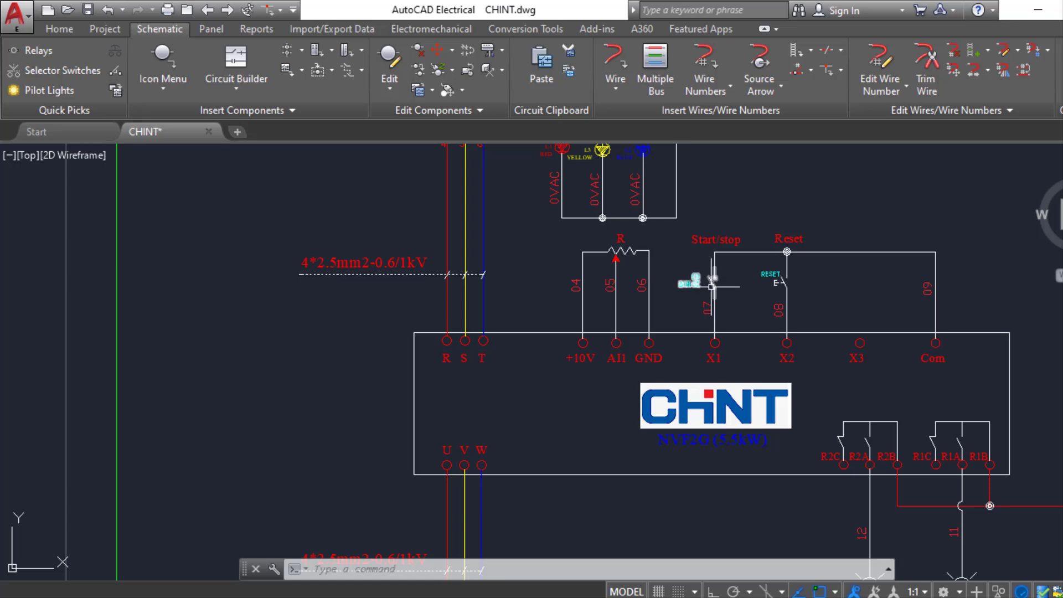
middle_drag(714, 283, 660, 260)
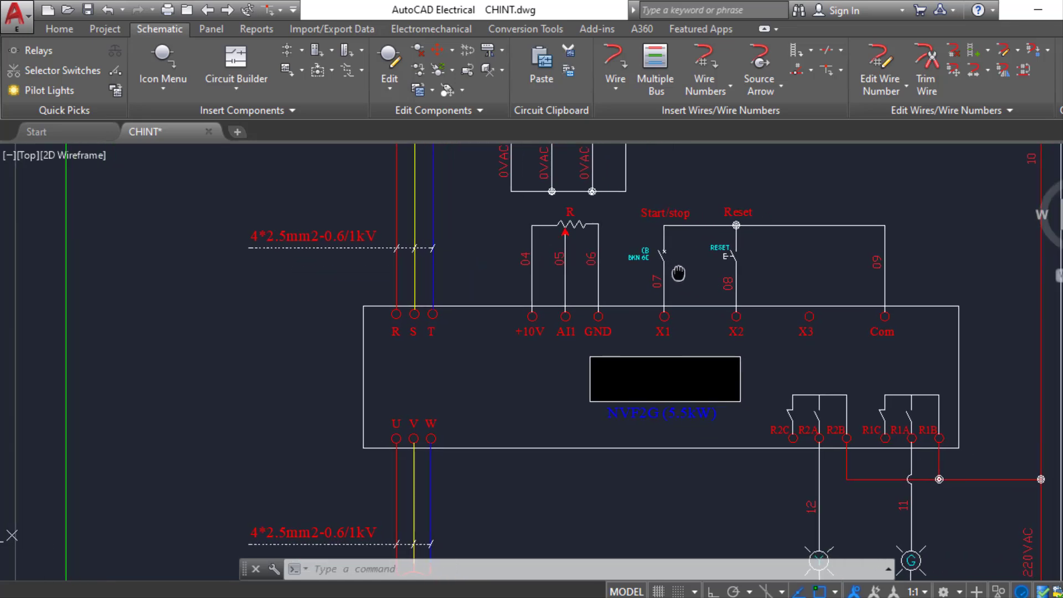
middle_drag(659, 475, 675, 395)
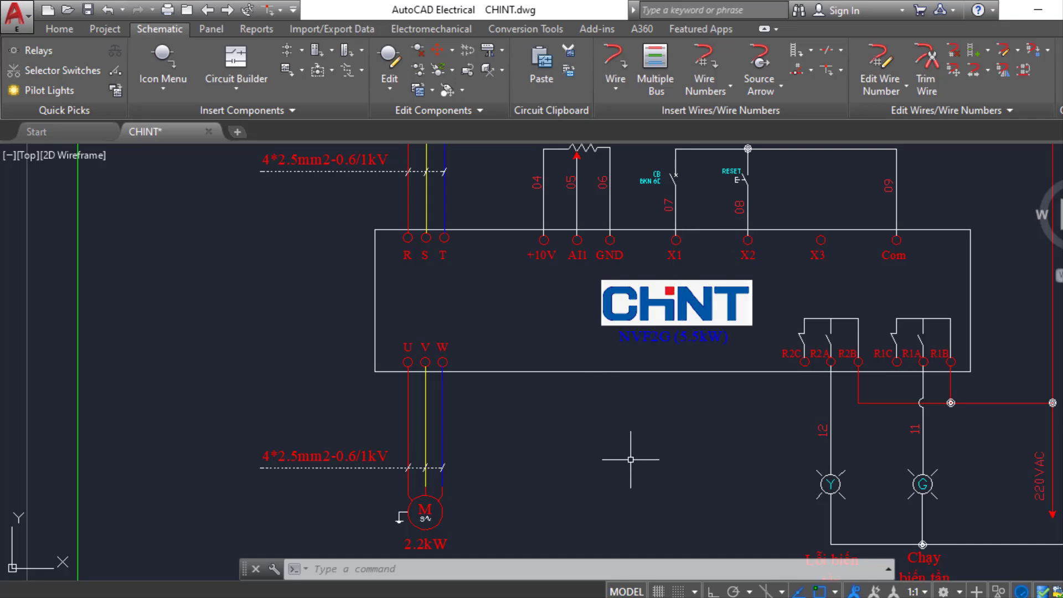
- Read the operating note below the motor, then review the inverter block and the complete wiring sheet
scroll(649, 454, down, 2)
mouse_move(631, 460)
middle_down()
mouse_move(548, 313)
mouse_move(608, 382)
middle_up()
middle_drag(556, 455, 590, 277)
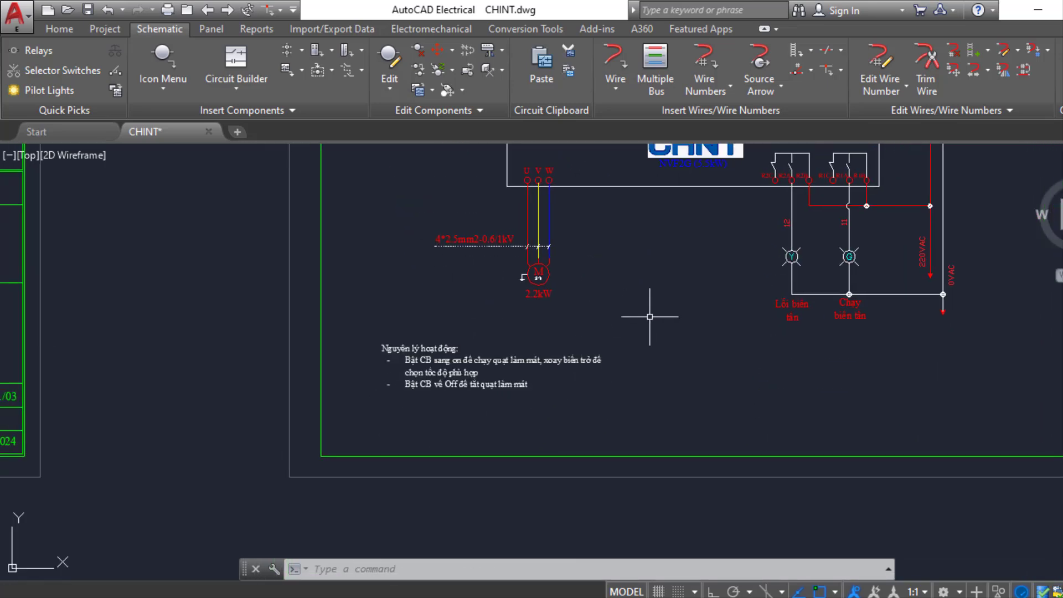
scroll(650, 311, up, 2)
middle_drag(661, 324, 634, 565)
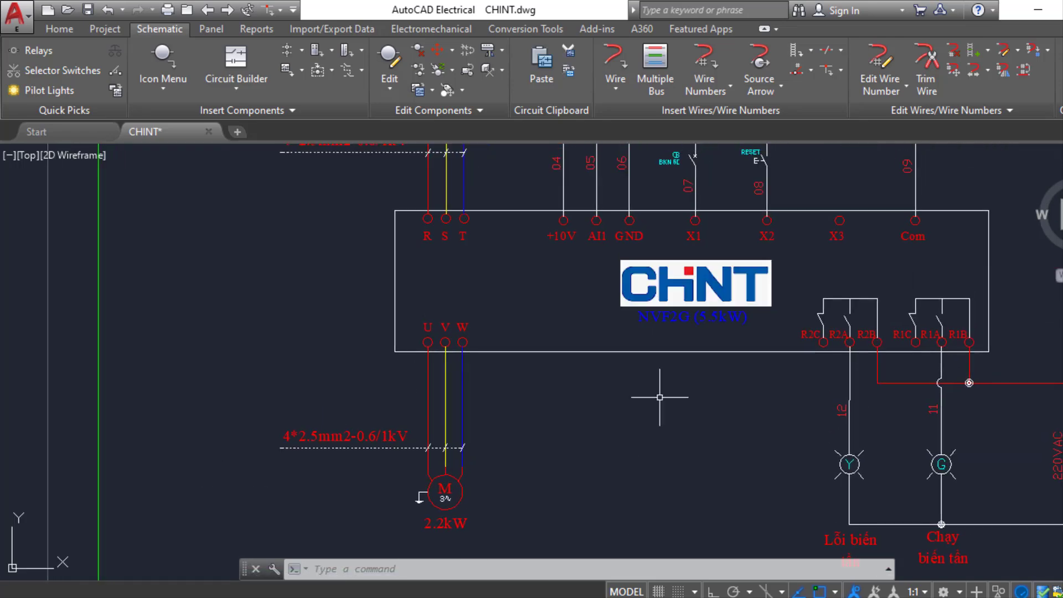
scroll(660, 369, down, 2)
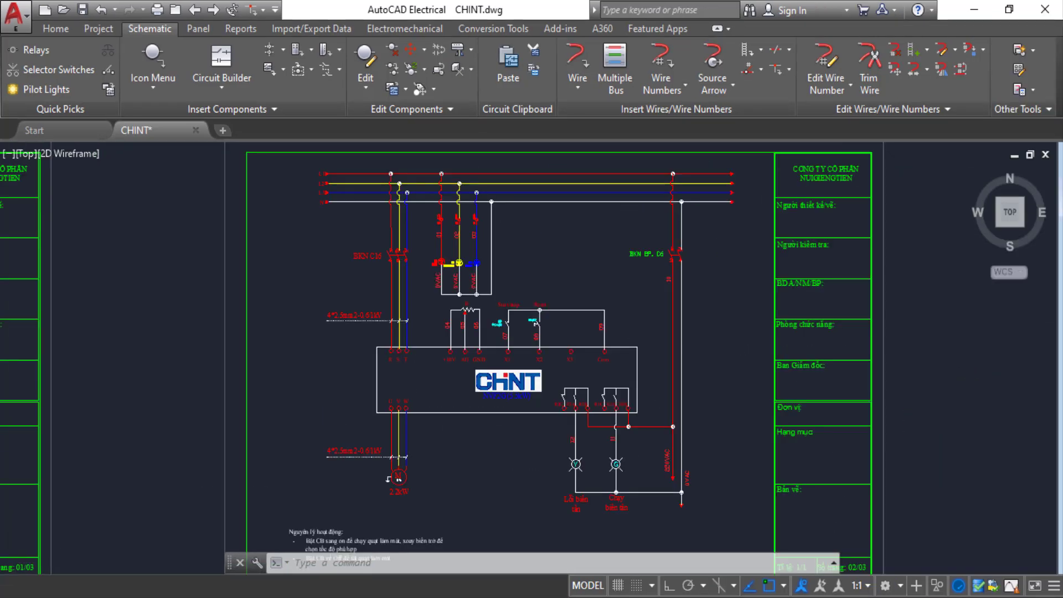
- Examine the cabinet layout sheet 03/03, comparing the QUẠT LÀM MÁT door front with the interior component arrangement
scroll(717, 351, down, 2)
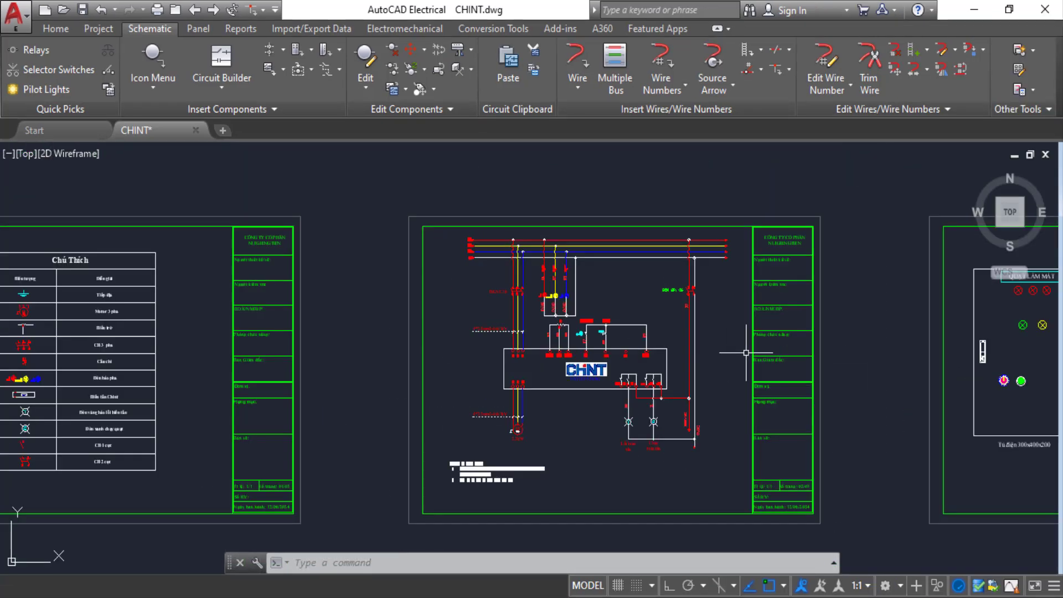
middle_drag(662, 351, 194, 351)
middle_drag(277, 353, 271, 354)
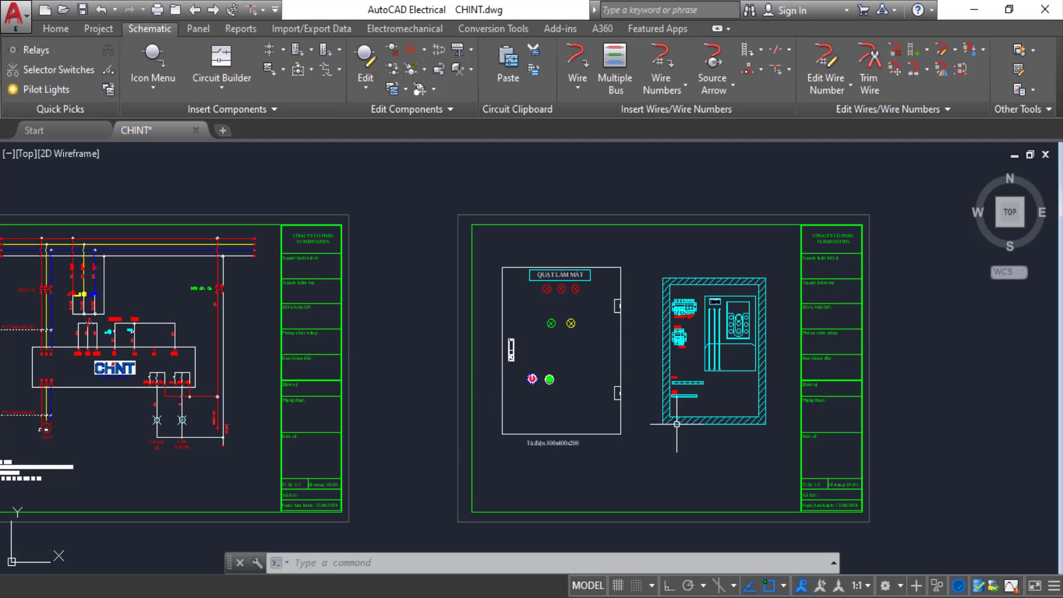
scroll(675, 444, up, 2)
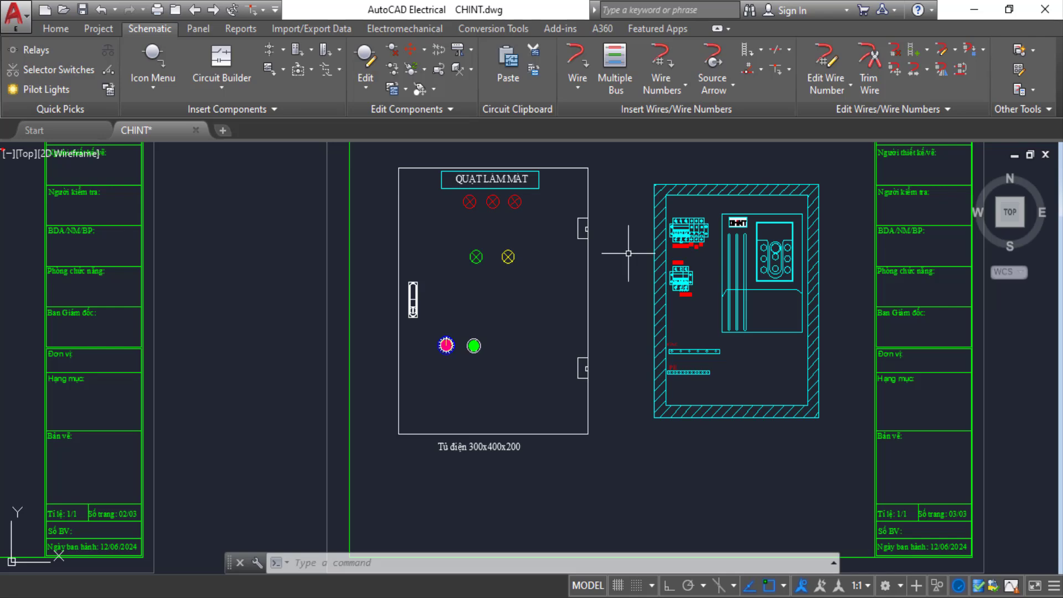
scroll(633, 254, down, 4)
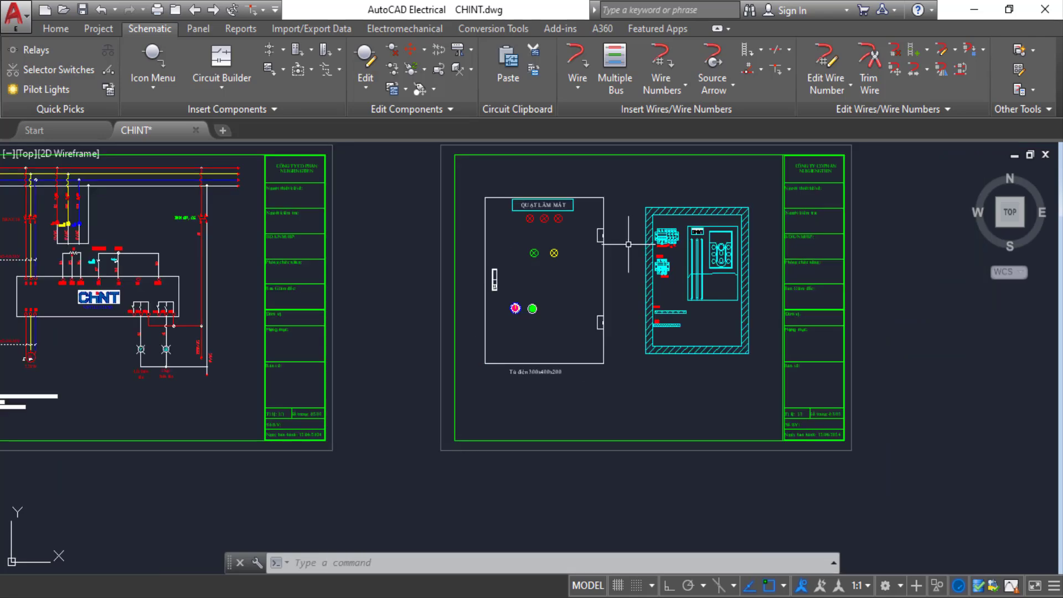
scroll(610, 309, up, 4)
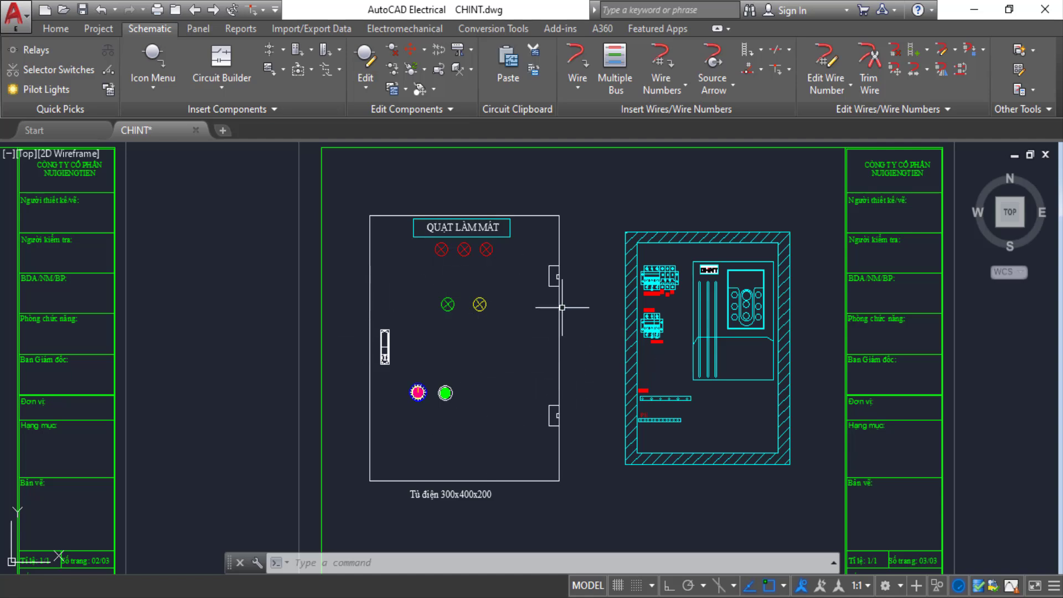
scroll(597, 304, up, 2)
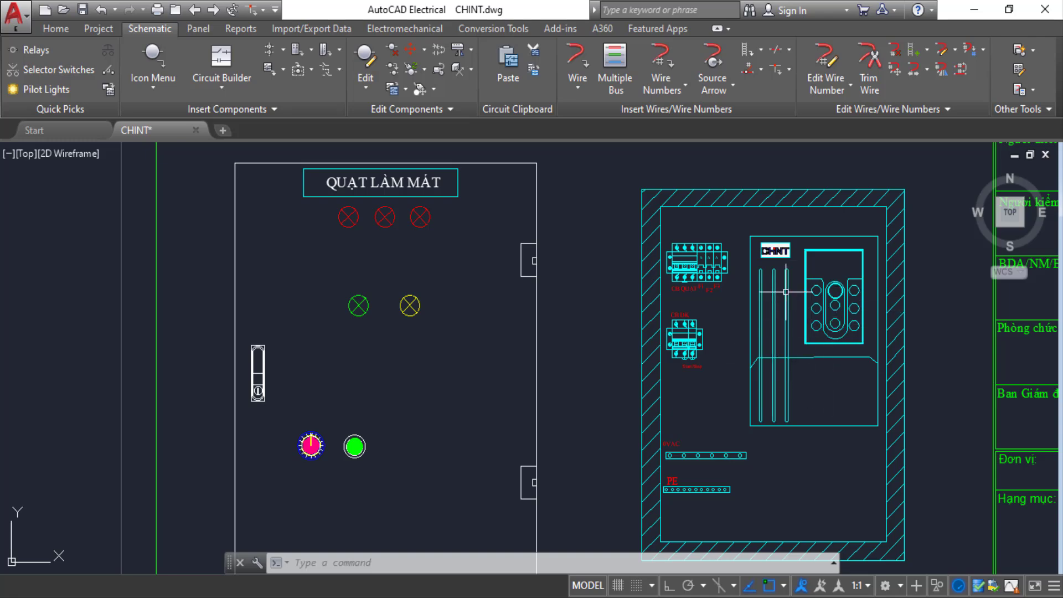
scroll(785, 292, down, 2)
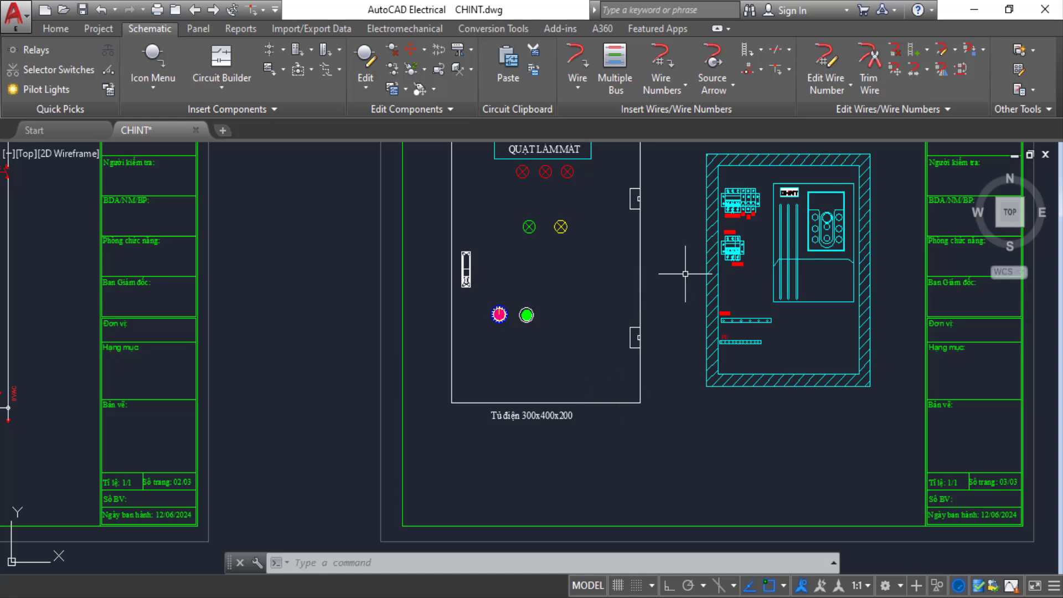
- Read the cabinet size label below the door view and check the door's lamps, handle, knob and green button
middle_drag(677, 249, 676, 309)
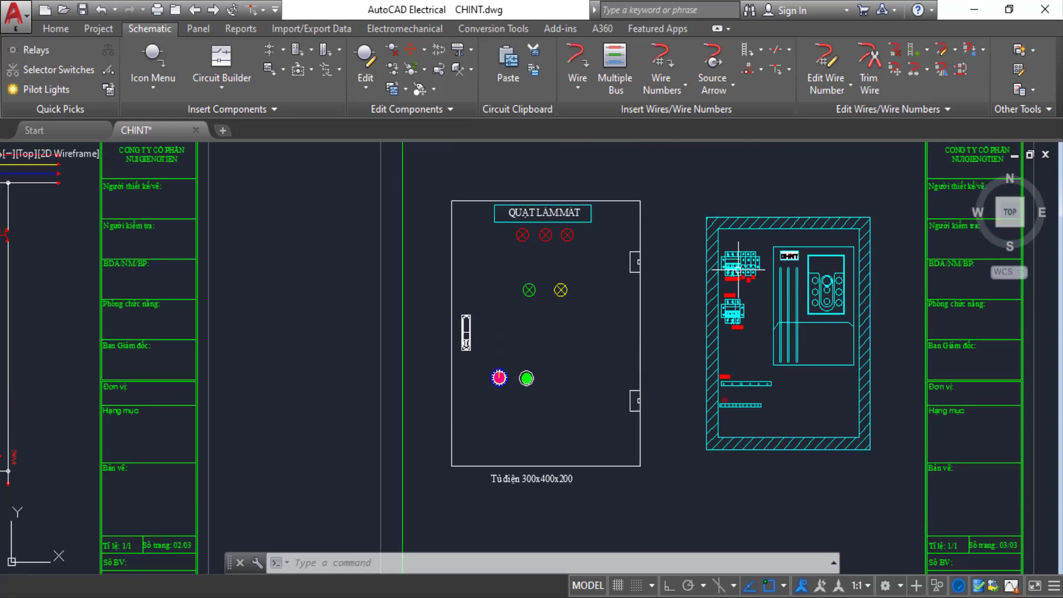
scroll(531, 495, up, 2)
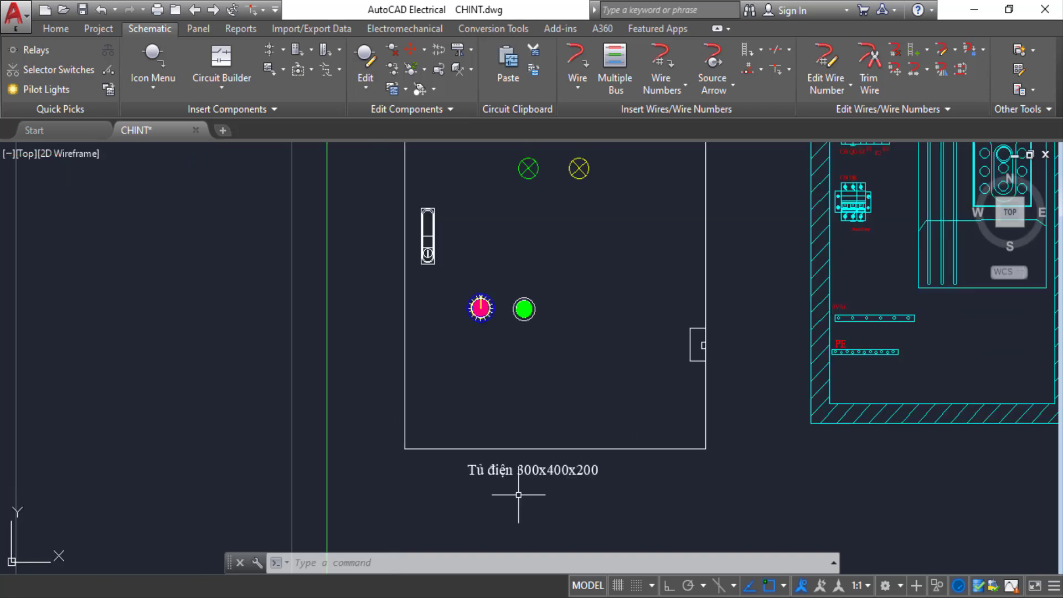
scroll(541, 485, up, 2)
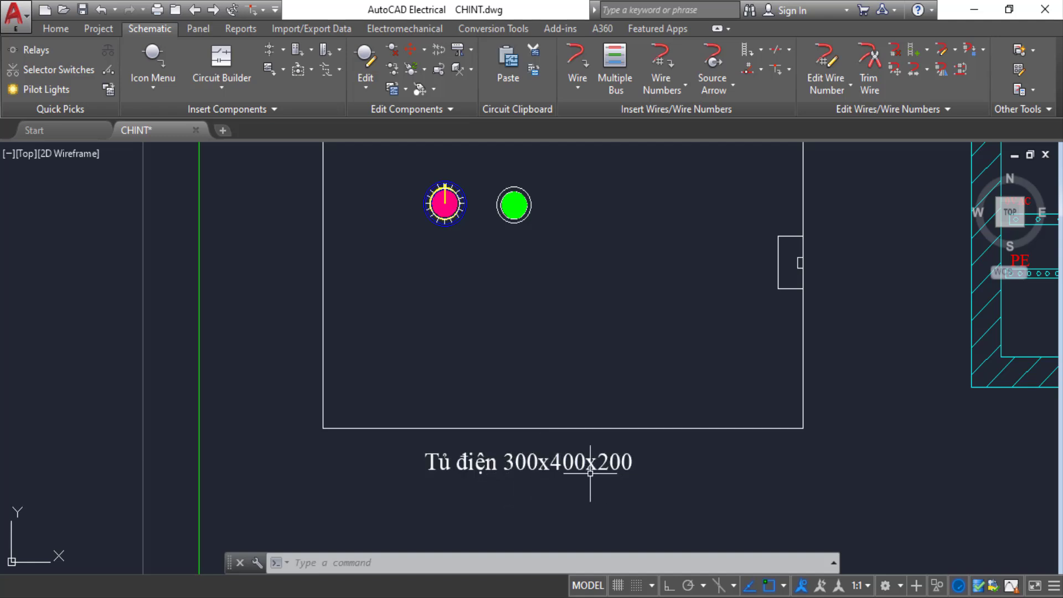
scroll(627, 476, down, 2)
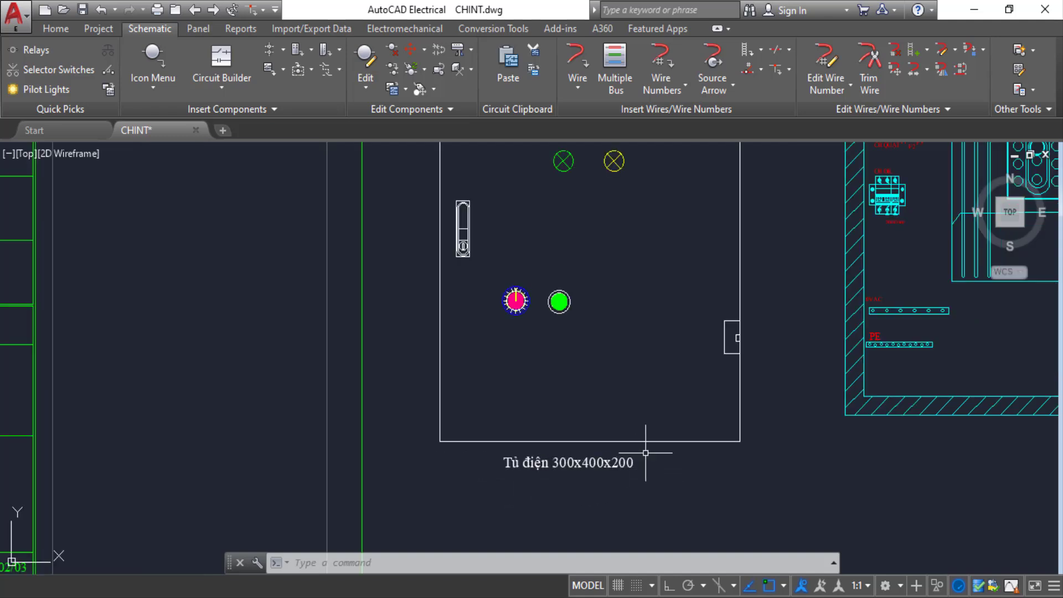
mouse_move(689, 282)
middle_down()
mouse_move(655, 308)
mouse_move(538, 312)
middle_up()
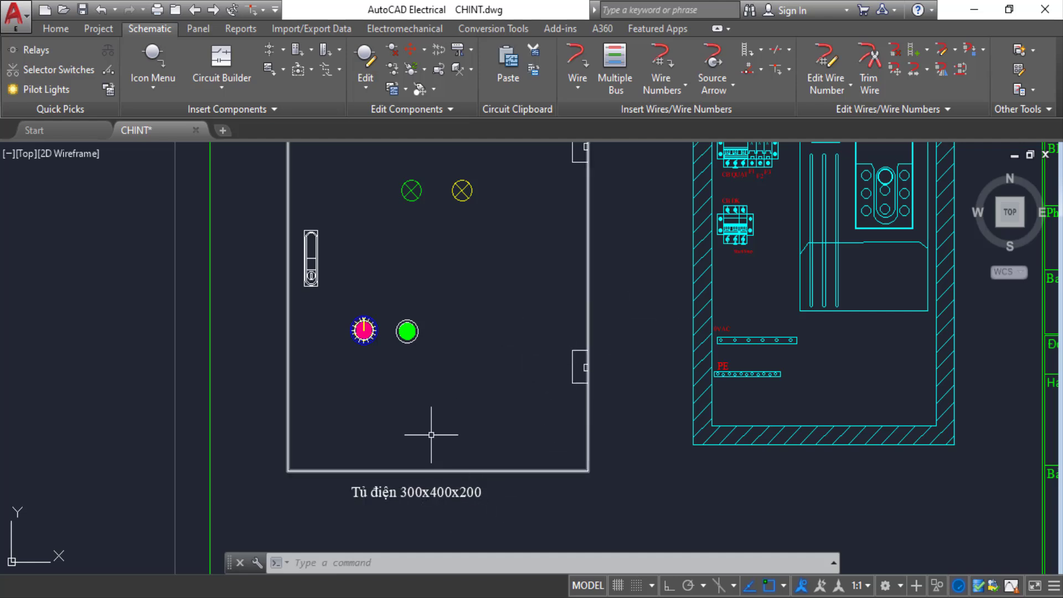
middle_drag(693, 273, 608, 345)
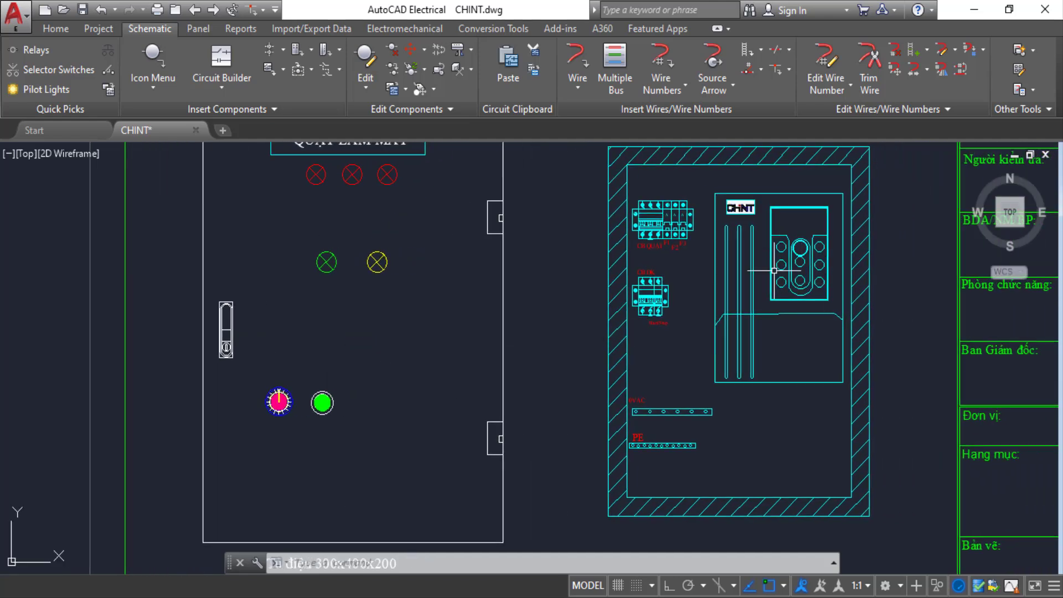
- Inspect the cabinet interior's lower area with the terminal bar and PE bar, then recheck the size label
scroll(774, 336, down, 2)
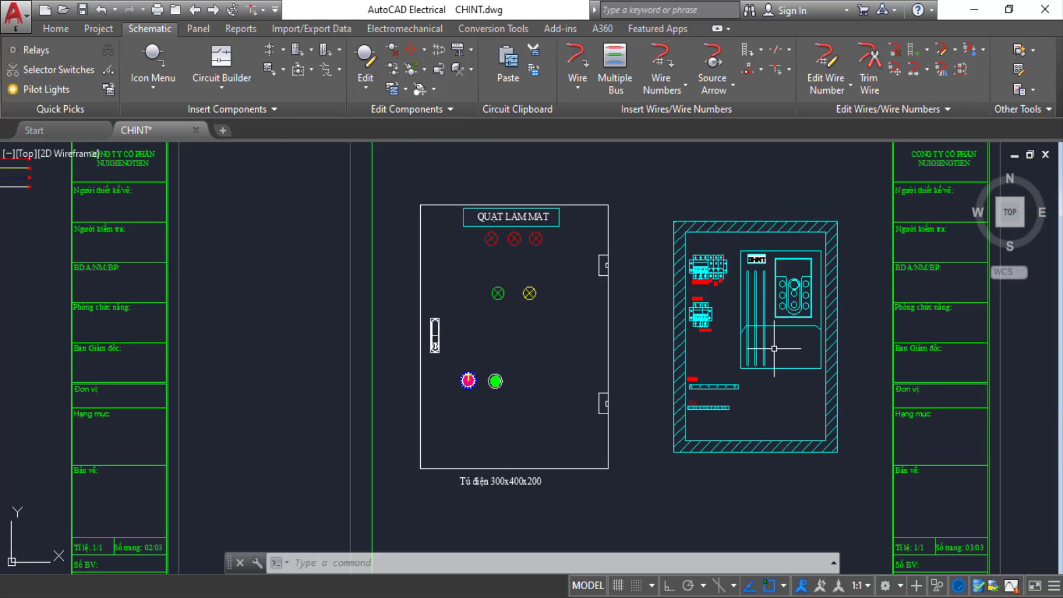
scroll(774, 349, up, 4)
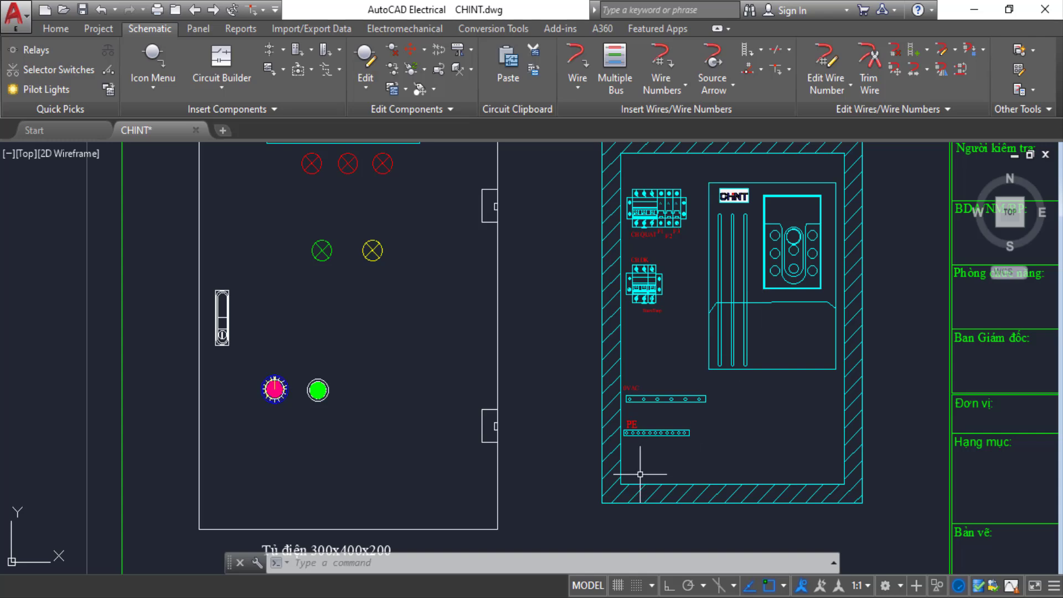
middle_drag(719, 437, 729, 349)
mouse_move(821, 338)
middle_down()
mouse_move(803, 365)
mouse_move(788, 343)
mouse_move(786, 382)
middle_up()
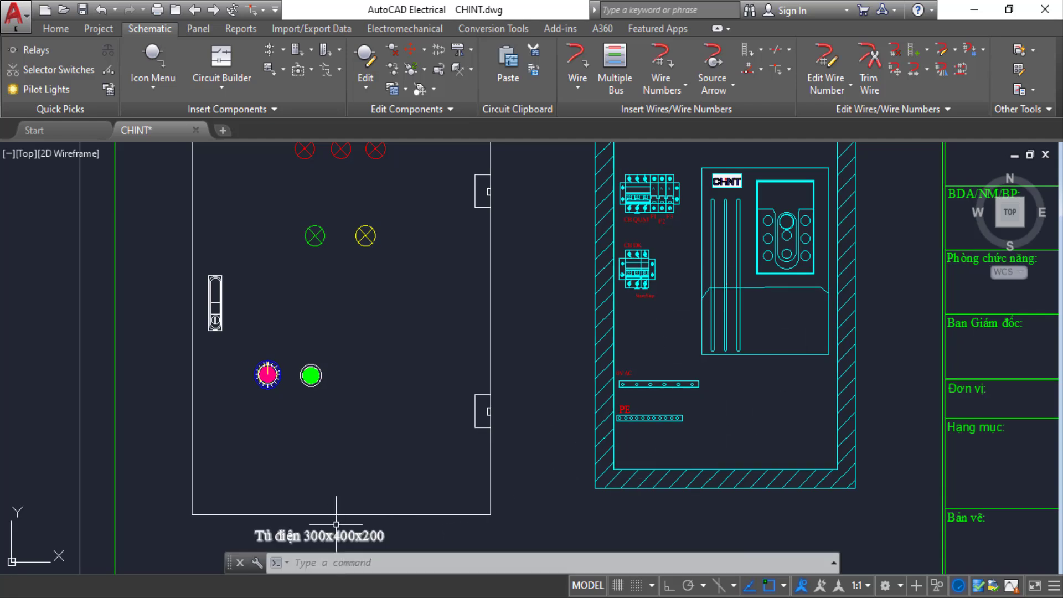
mouse_move(565, 304)
middle_down()
mouse_move(565, 294)
mouse_move(603, 318)
mouse_move(603, 331)
middle_up()
scroll(590, 328, down, 2)
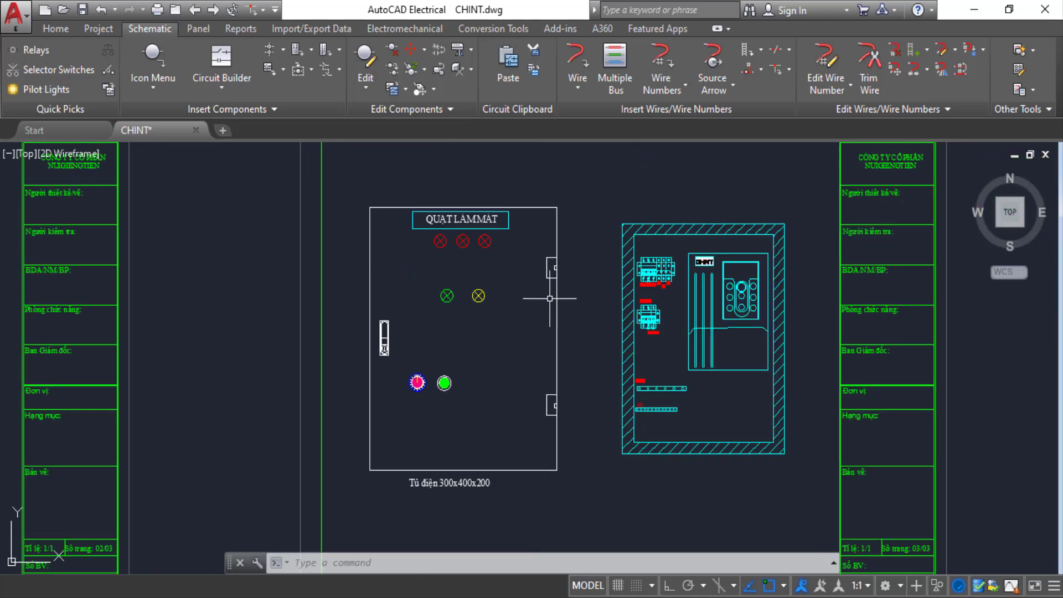
- Examine the CHINT inverter's mounting position beside the breakers in the cabinet interior view
scroll(545, 294, up, 2)
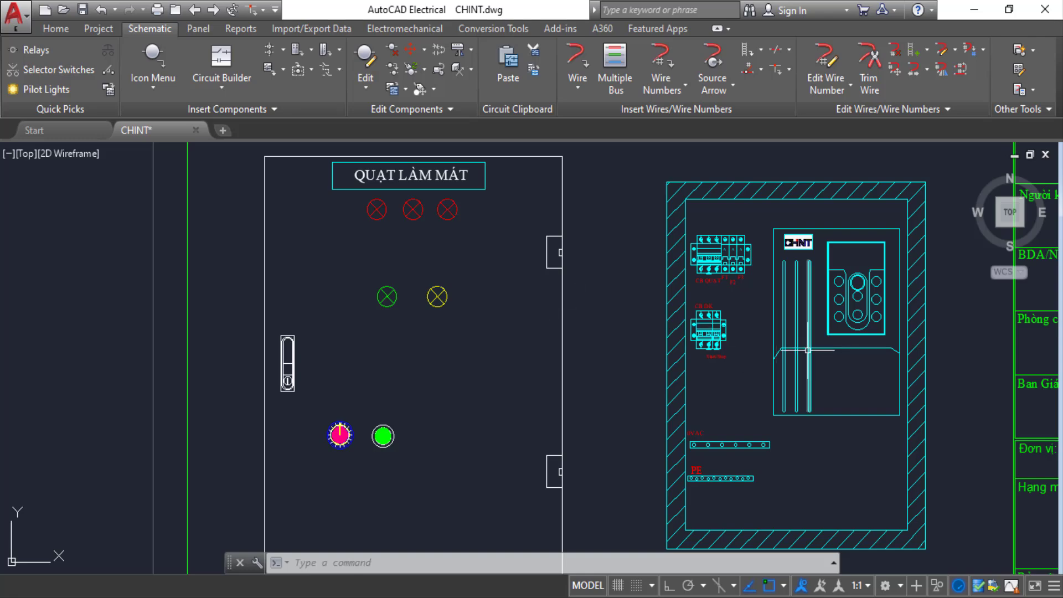
scroll(775, 344, down, 3)
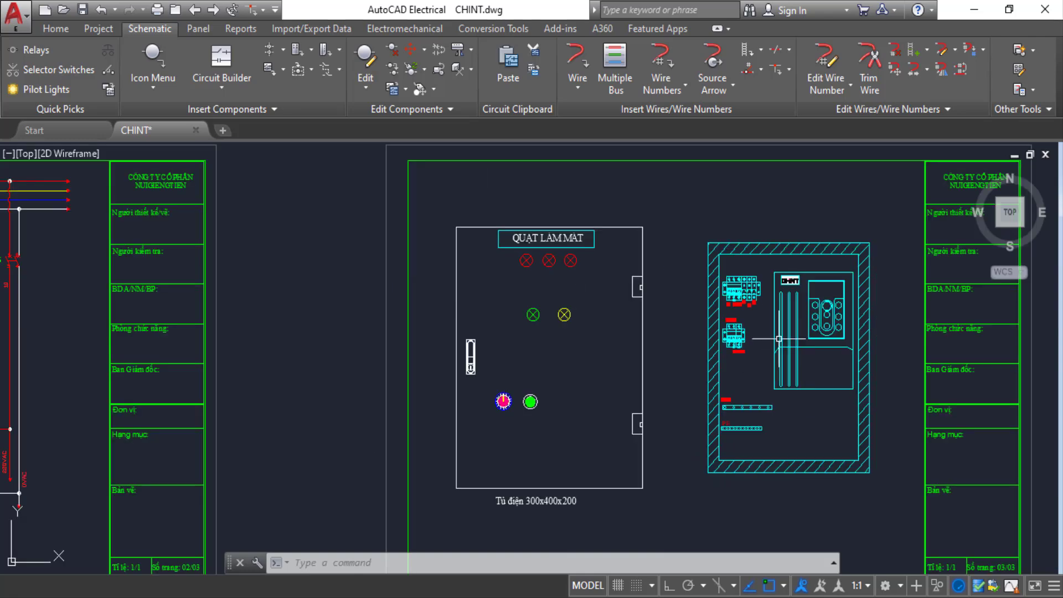
scroll(778, 335, up, 3)
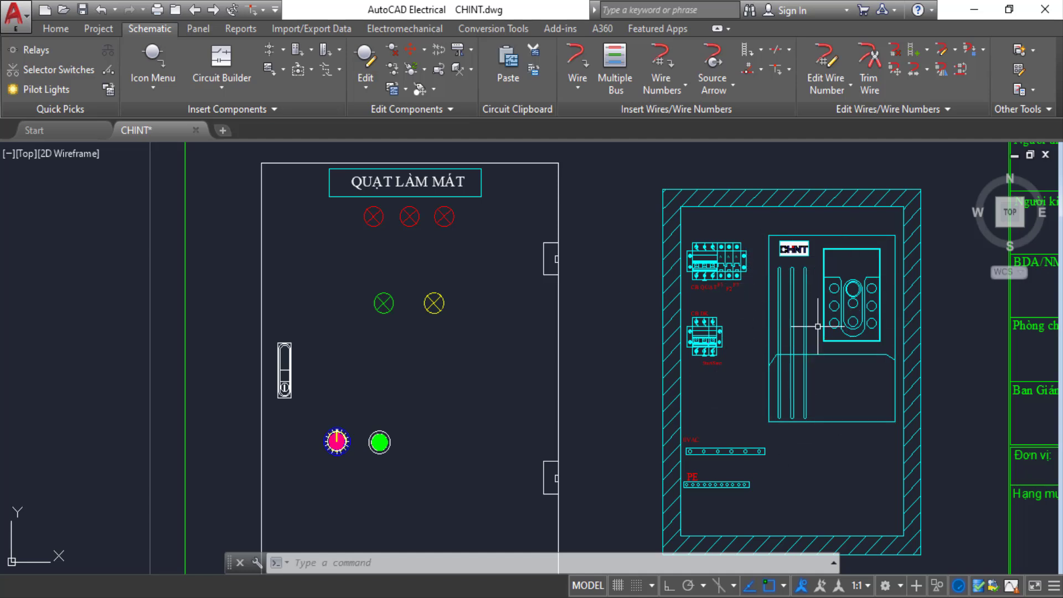
middle_drag(748, 413, 704, 339)
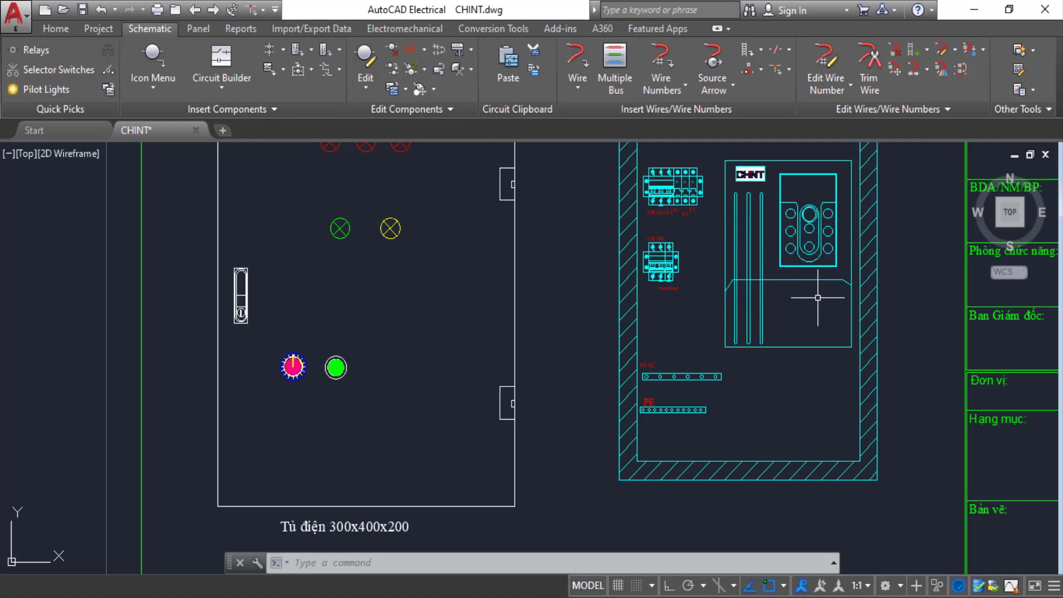
scroll(727, 288, down, 3)
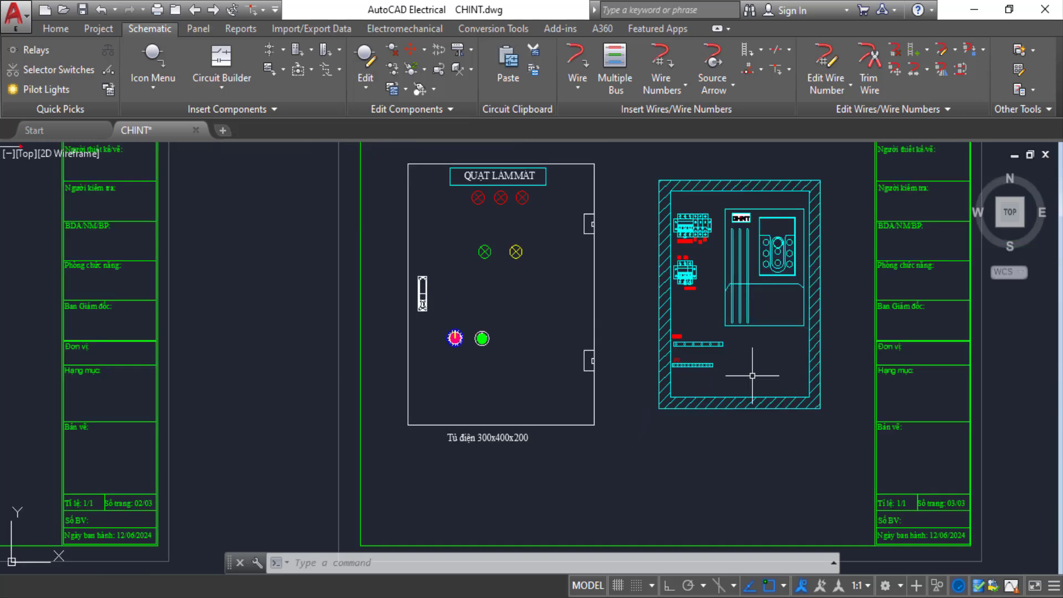
- Review the complete drawing set, from the cover and Chú Thích legend to the wiring and cabinet layout sheets
middle_drag(765, 373, 701, 375)
scroll(717, 363, down, 4)
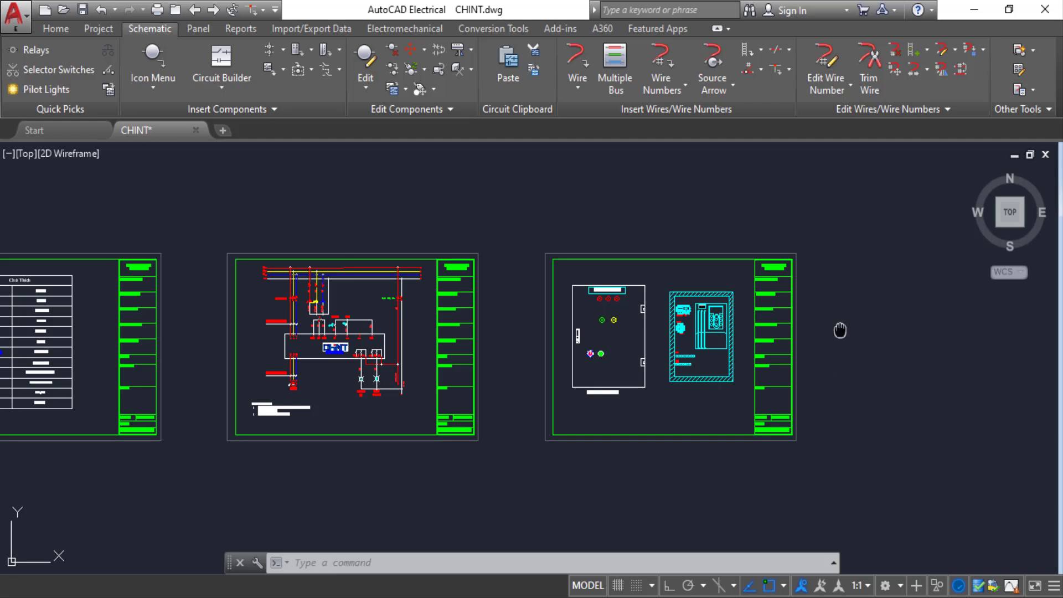
mouse_move(840, 331)
middle_down()
mouse_move(546, 334)
mouse_move(1007, 350)
middle_up()
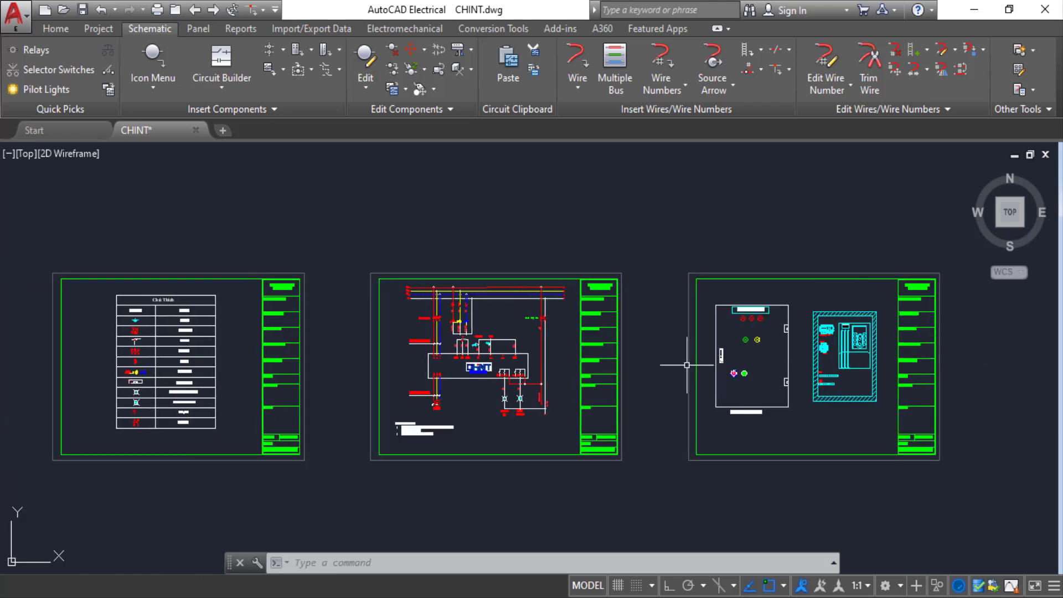
scroll(534, 355, down, 2)
middle_drag(391, 369, 477, 370)
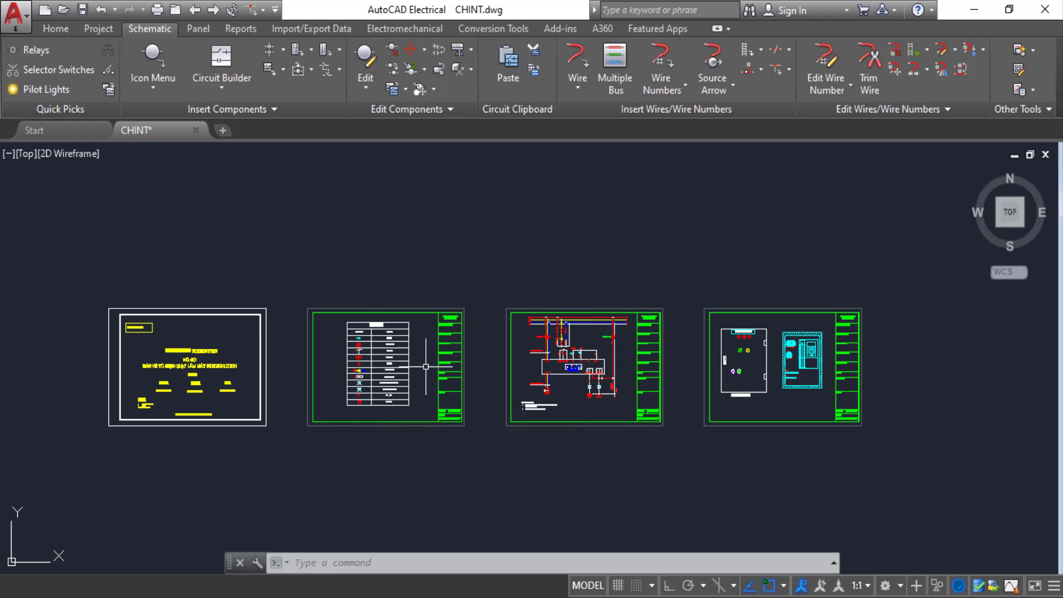
scroll(691, 367, up, 2)
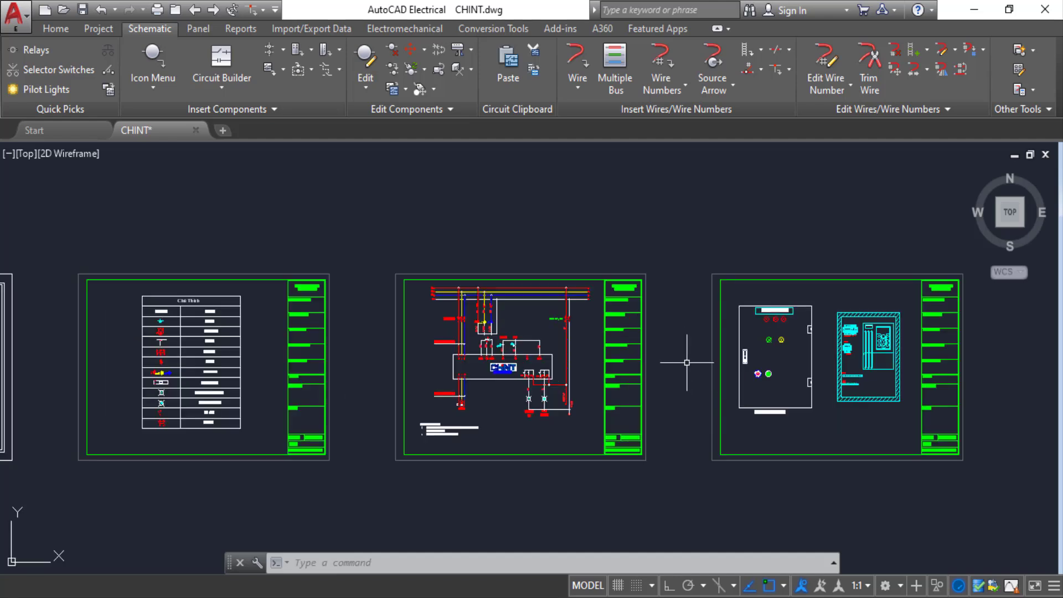
- Compare the wiring sheet with the cabinet layout sheet, then look over the whole row of sheets again
middle_drag(685, 357, 569, 351)
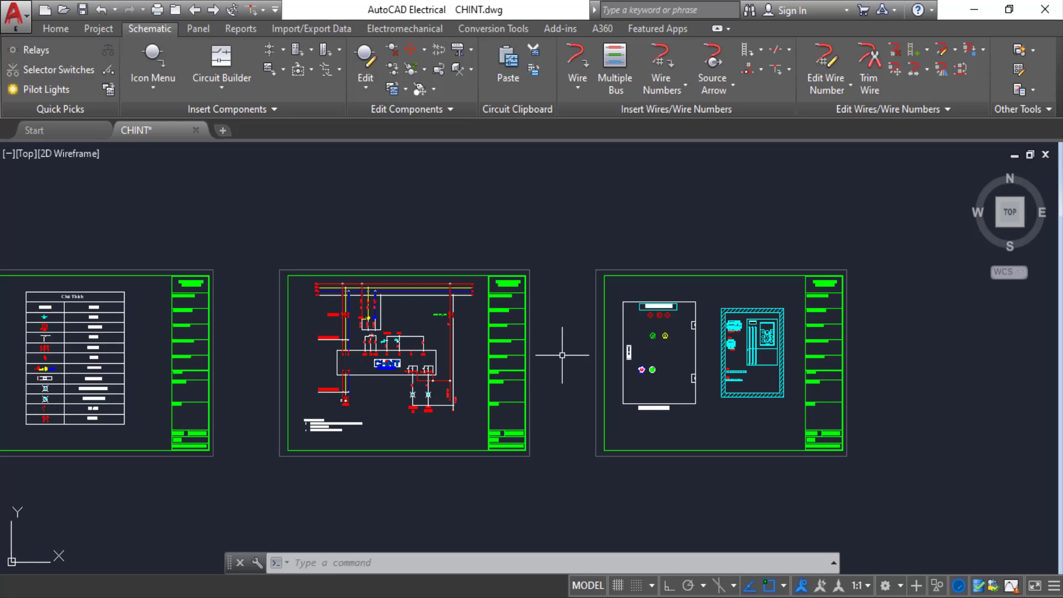
middle_drag(562, 357, 500, 358)
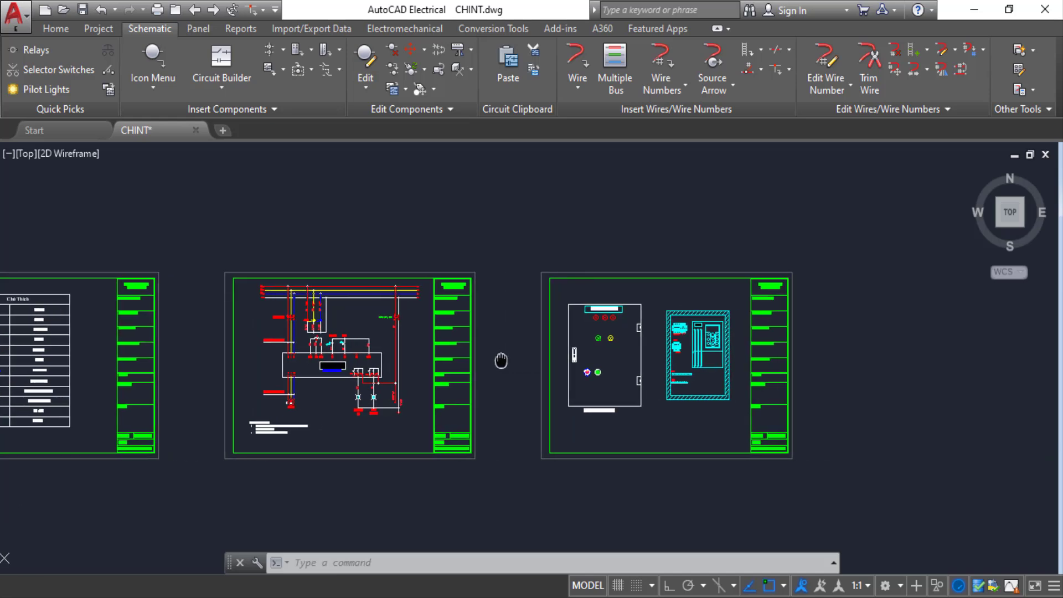
scroll(500, 366, up, 1)
scroll(497, 379, up, 2)
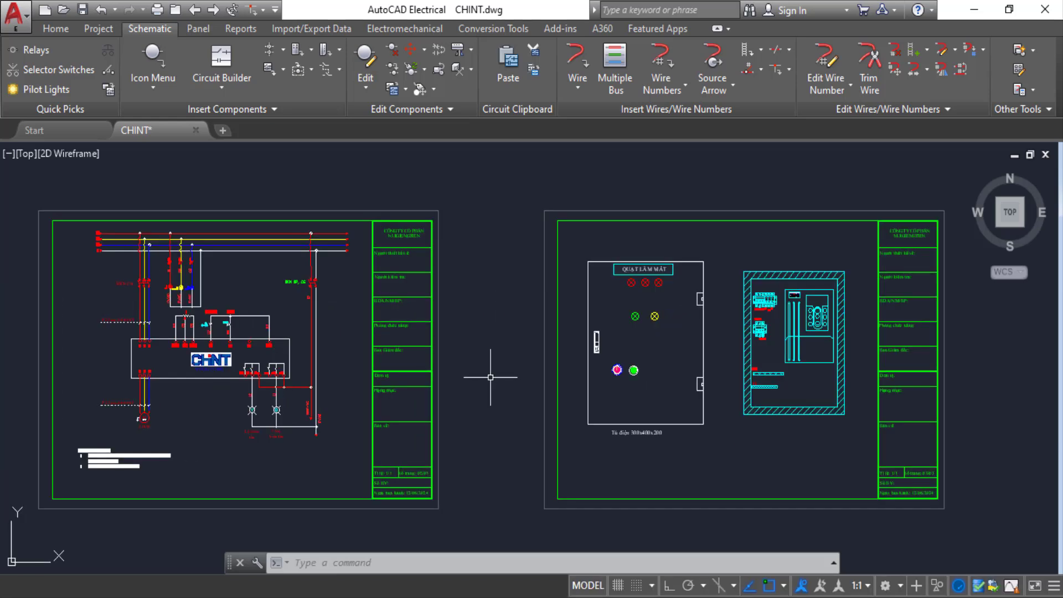
scroll(503, 333, down, 2)
scroll(506, 357, down, 2)
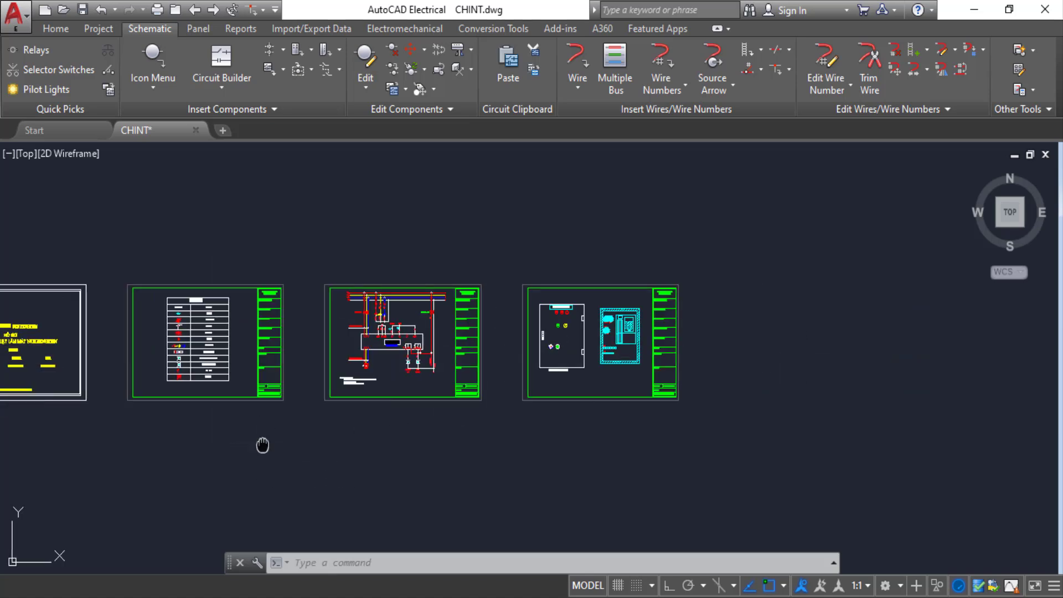
mouse_move(261, 444)
middle_down()
mouse_move(485, 448)
mouse_move(404, 443)
middle_up()
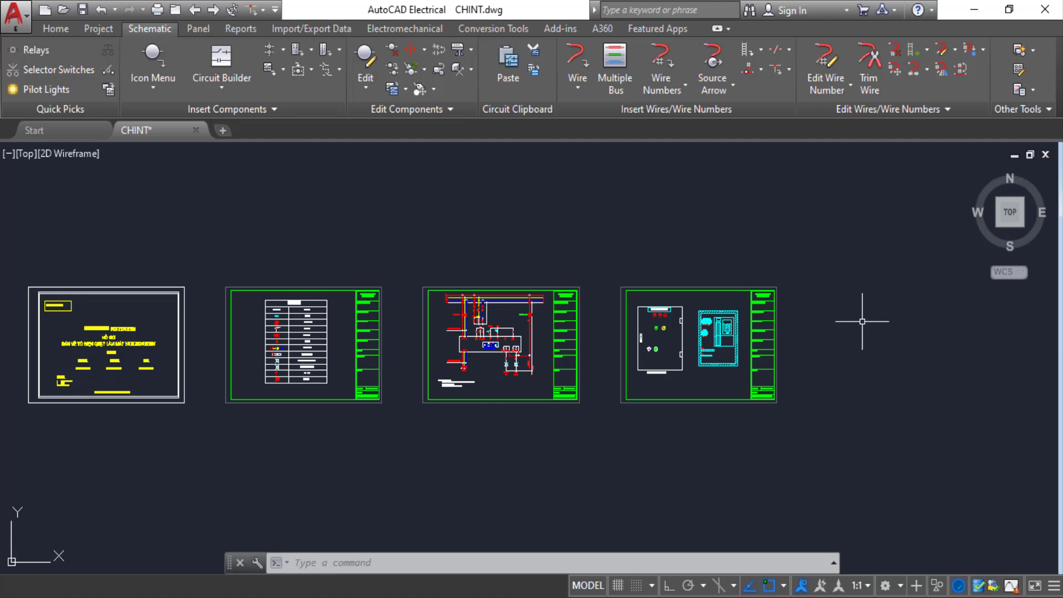
middle_drag(902, 333, 669, 346)
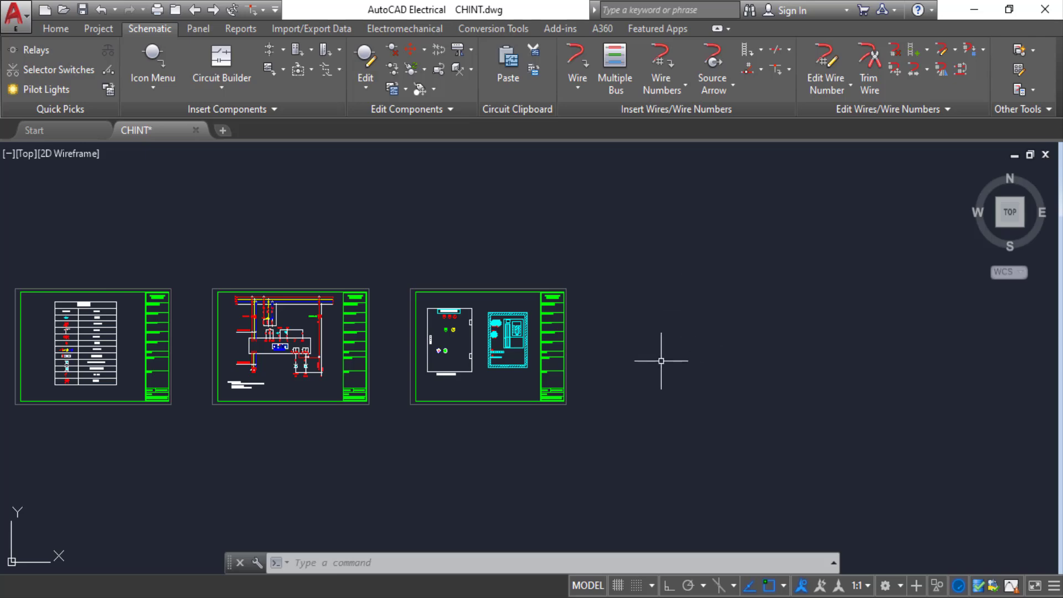
- Inspect the BKN C16 breaker on the inverter's incoming supply in the wiring sheet
scroll(286, 329, up, 6)
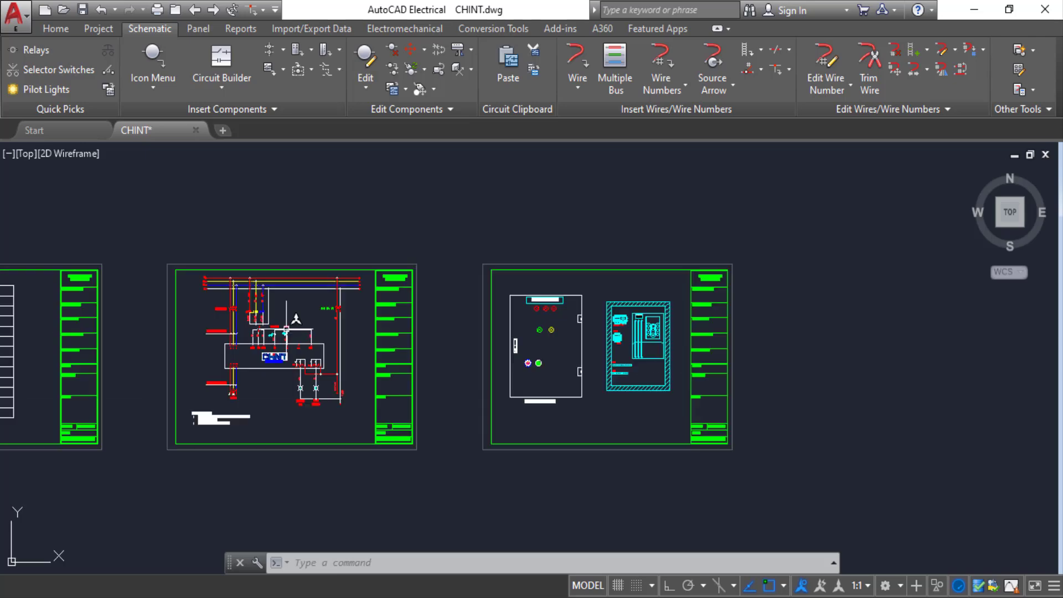
scroll(133, 276, up, 2)
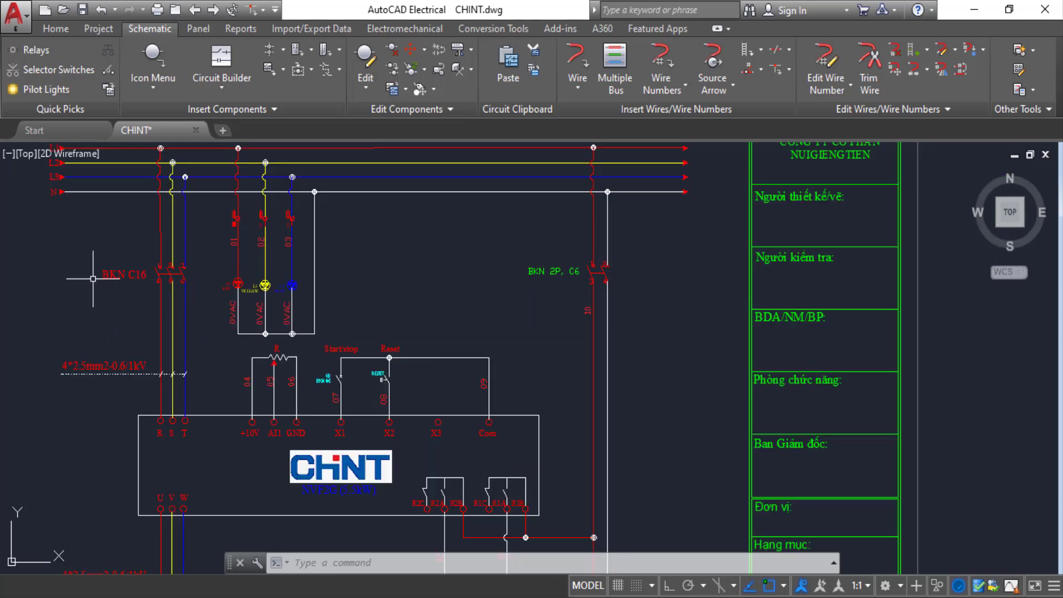
middle_drag(98, 306, 218, 325)
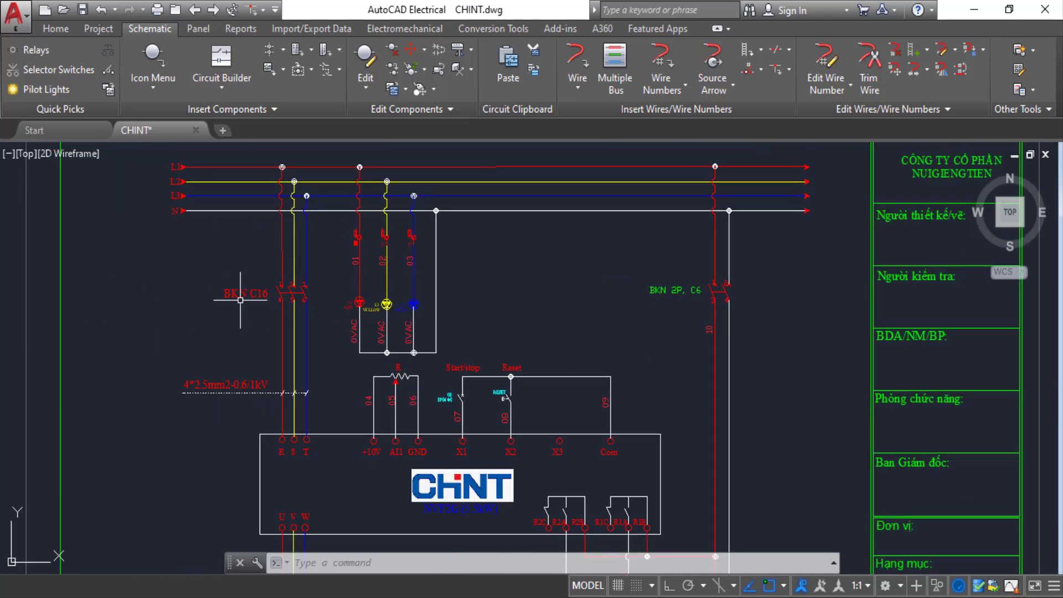
- Examine the QUẠT LÀM MÁT cabinet layout sheet, with its door and interior views, and its place in the row of sheets
scroll(925, 300, down, 1)
middle_drag(1002, 332, 517, 309)
scroll(941, 408, down, 3)
middle_drag(949, 411, 712, 386)
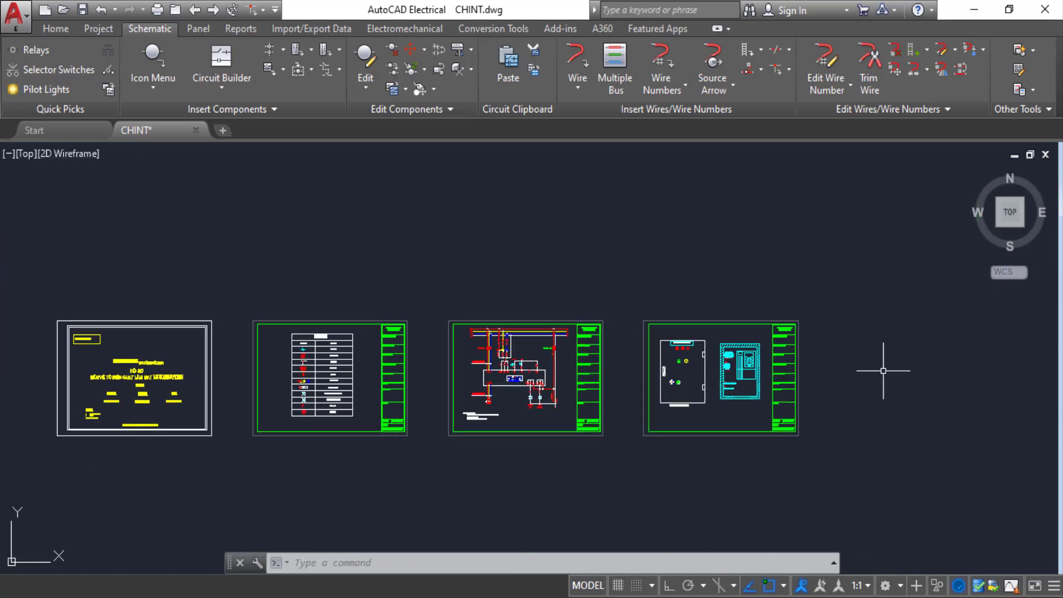
scroll(883, 371, up, 1)
scroll(759, 325, up, 1)
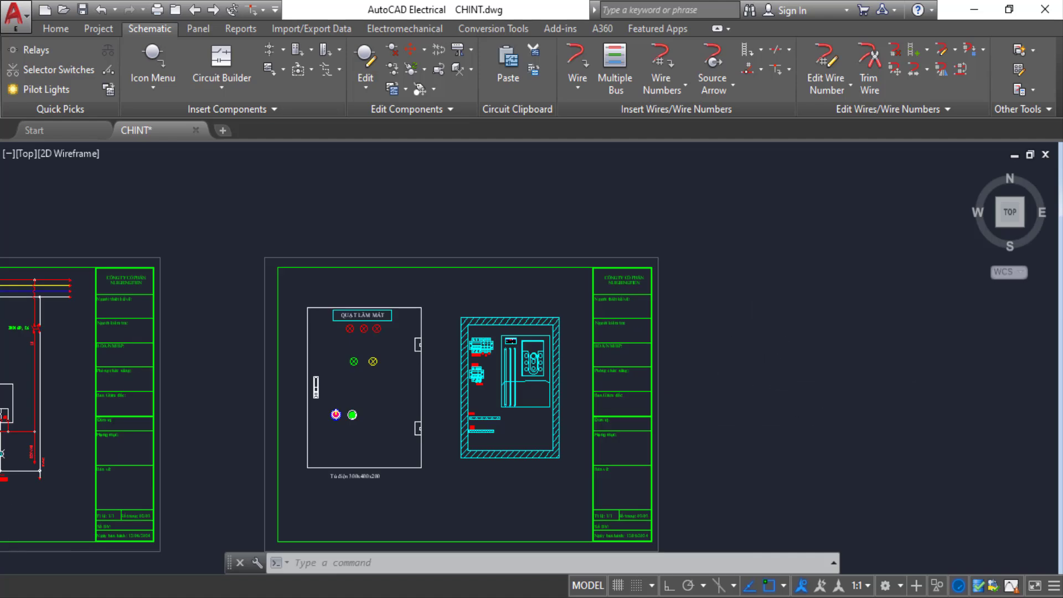
scroll(866, 380, down, 1)
scroll(791, 376, down, 2)
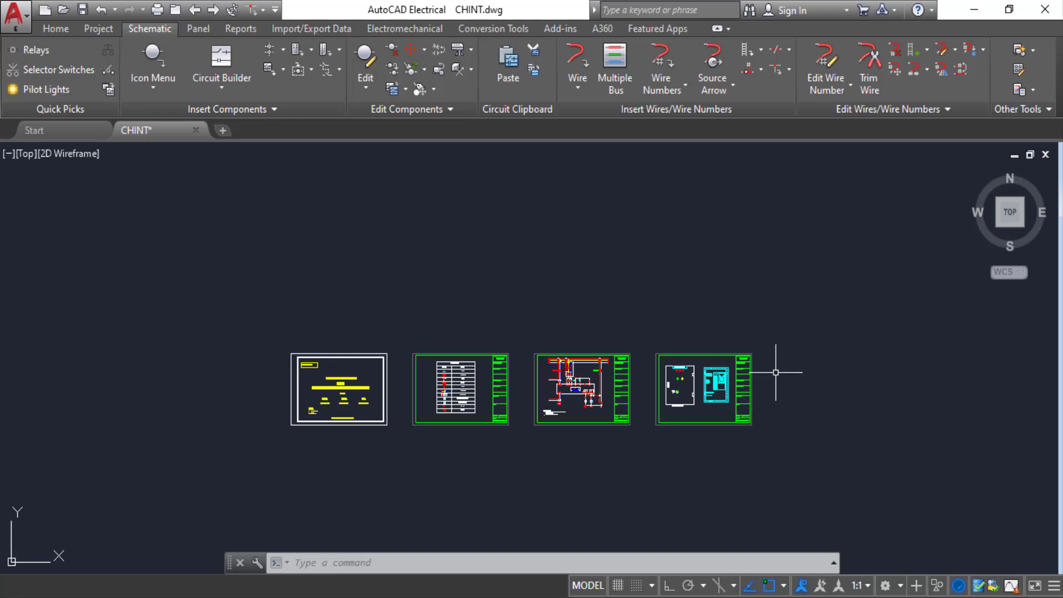
middle_drag(802, 419, 724, 344)
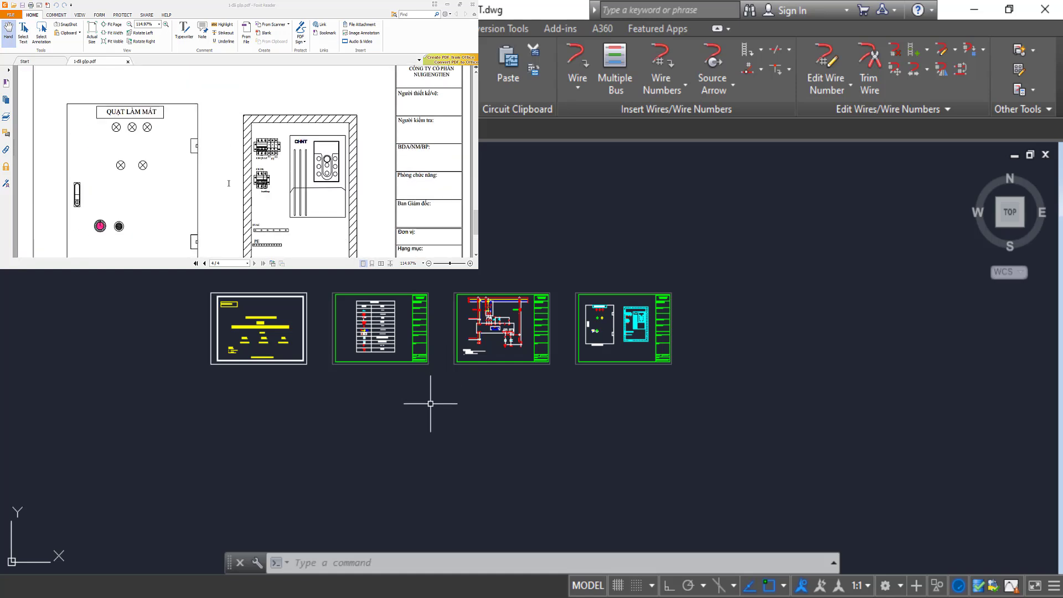
- Look over the Chú Thích legend, the CHINT wiring sheet and the cabinet layout sheet side by side
scroll(430, 399, up, 1)
scroll(398, 370, up, 3)
scroll(394, 362, down, 2)
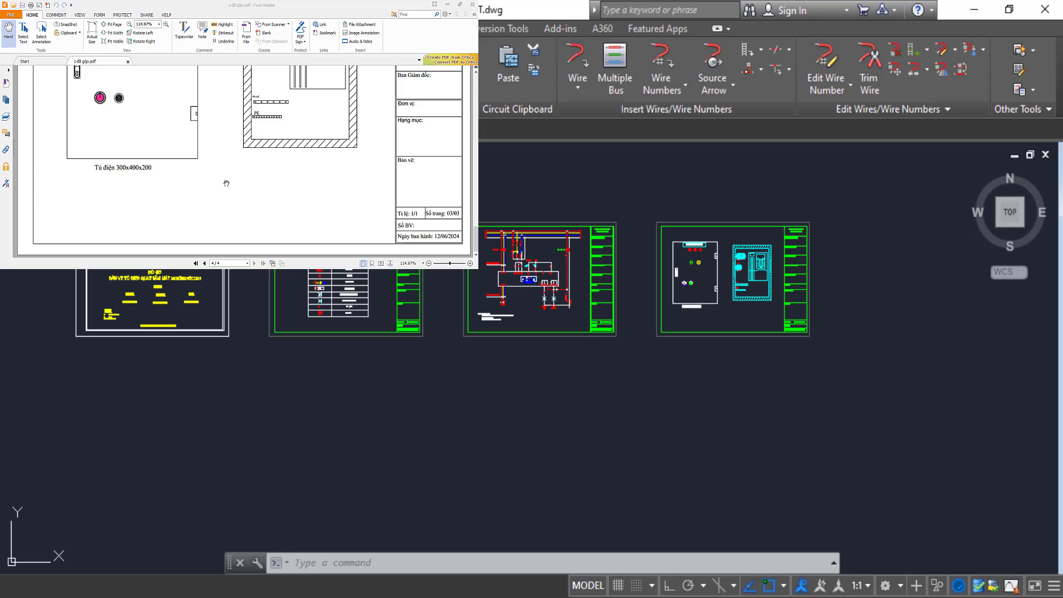
middle_drag(447, 242, 454, 276)
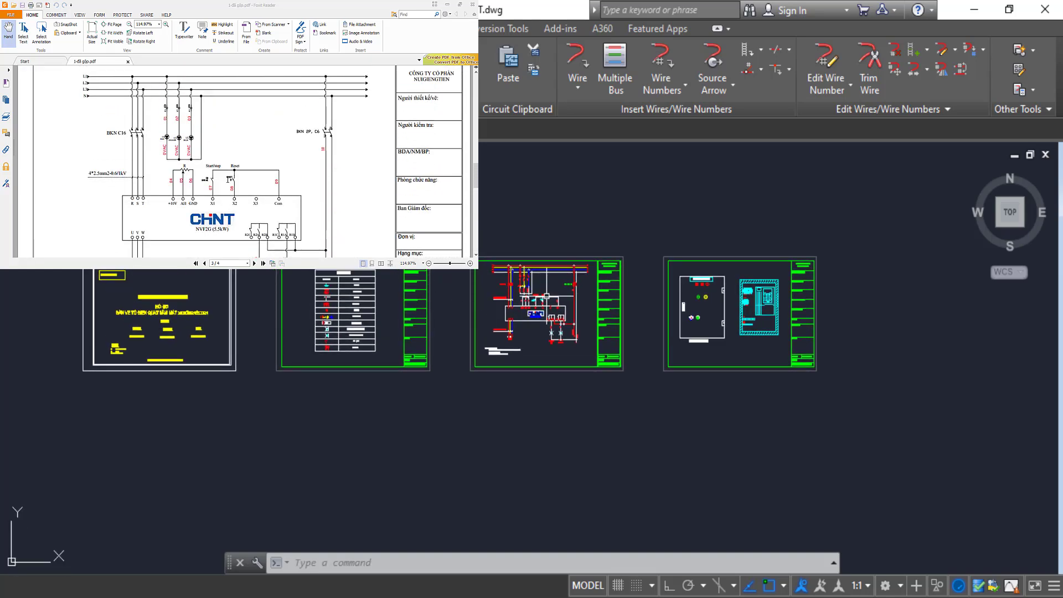
scroll(545, 290, up, 5)
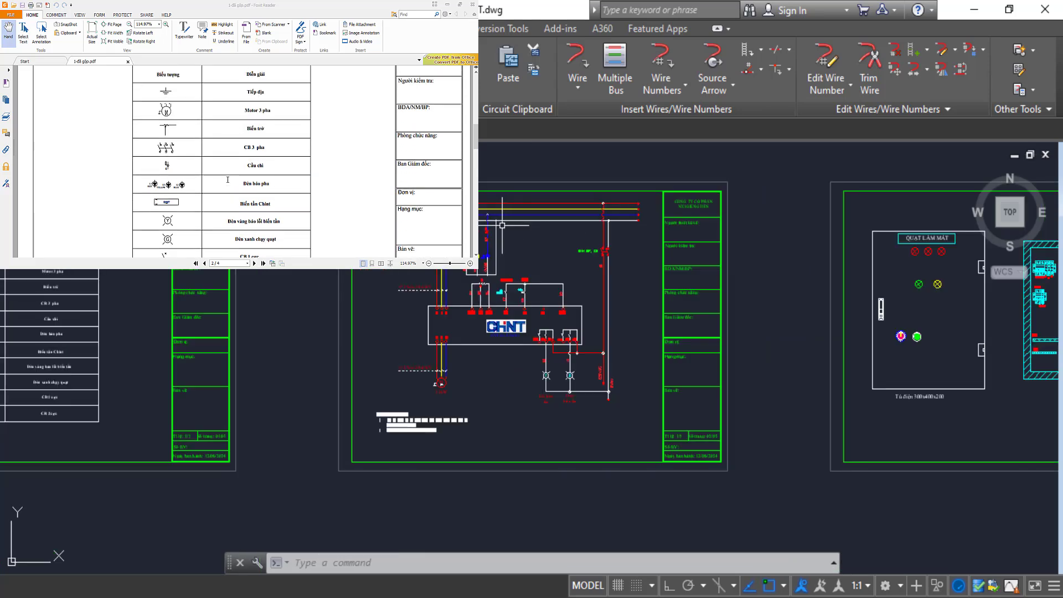
scroll(505, 227, down, 2)
scroll(351, 285, down, 2)
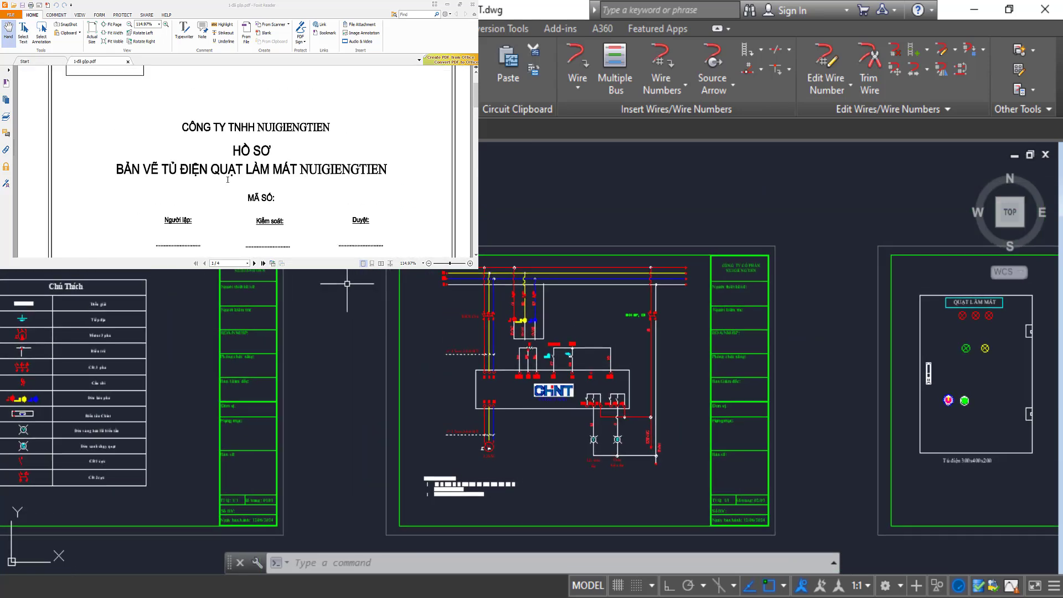
scroll(332, 283, down, 2)
mouse_move(332, 328)
middle_down()
mouse_move(460, 335)
mouse_move(350, 321)
middle_up()
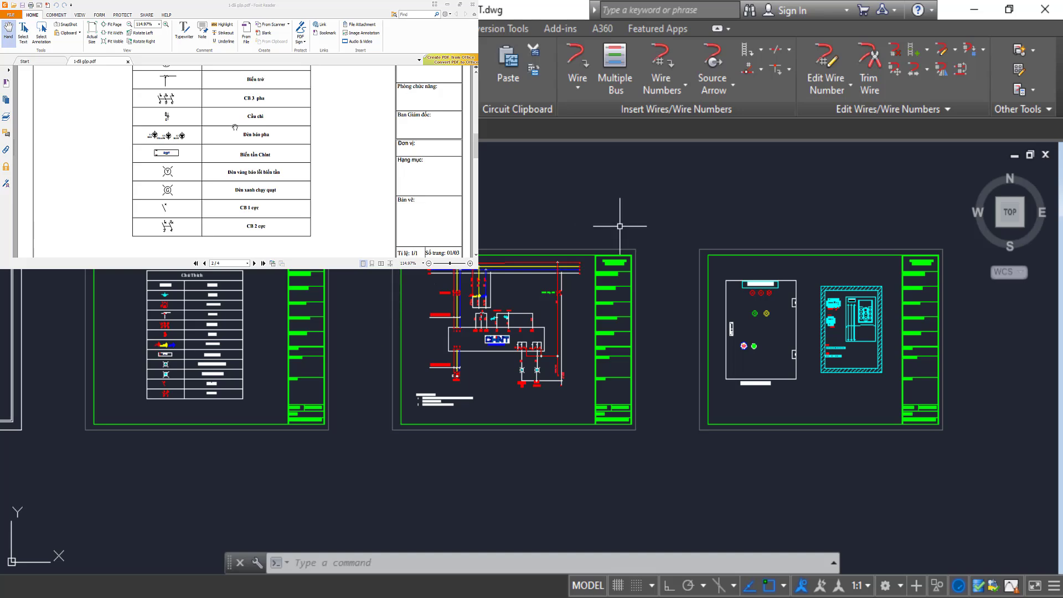
- Inspect the supply lines, phase lamps, BKN C16 and BKN 2P, C6 breakers and inverter control inputs in the wiring sheet
scroll(509, 265, up, 5)
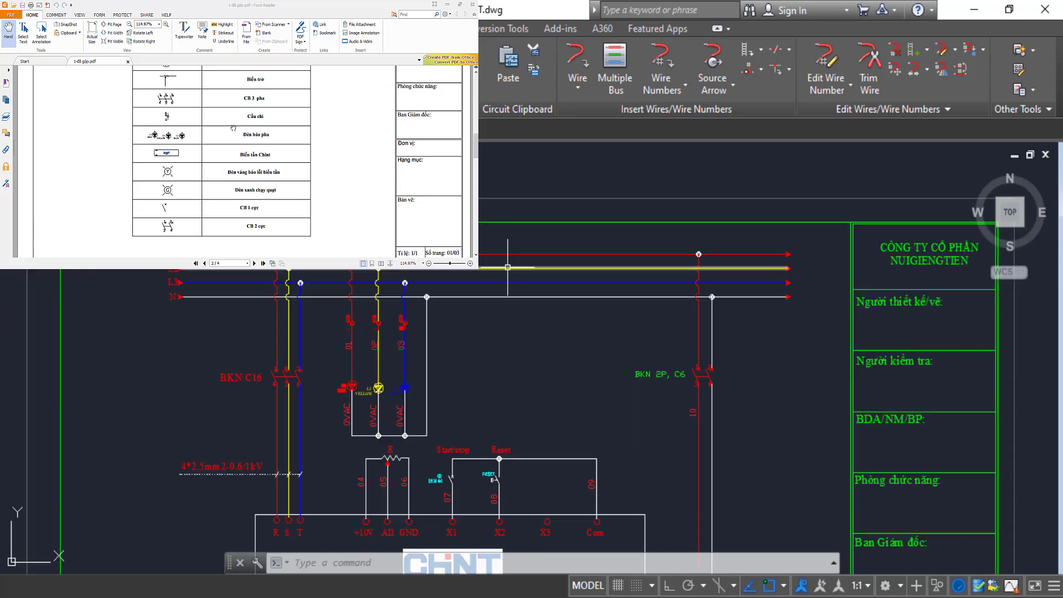
scroll(587, 244, down, 2)
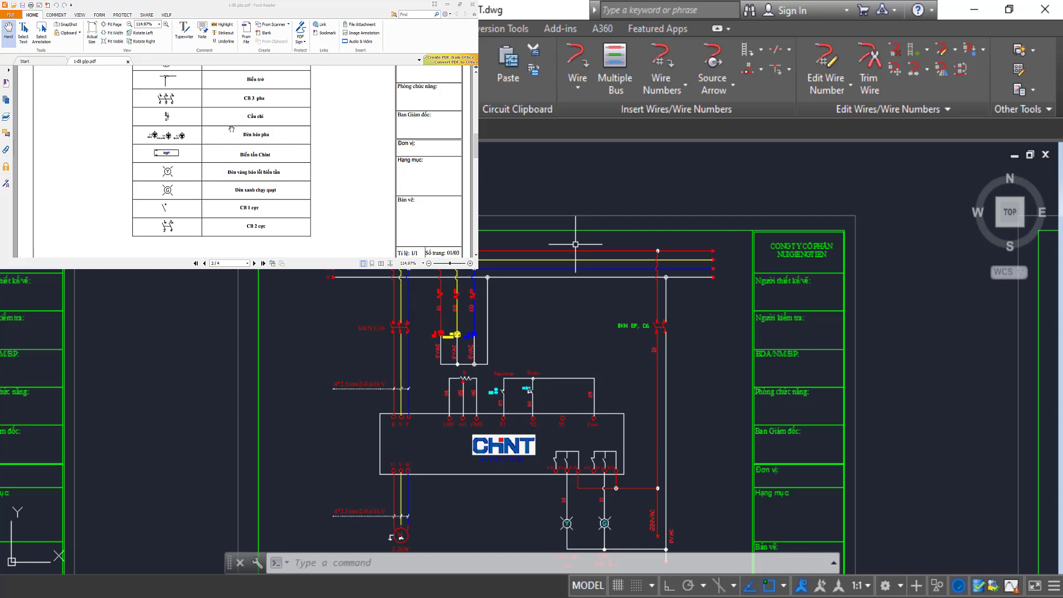
scroll(526, 272, up, 2)
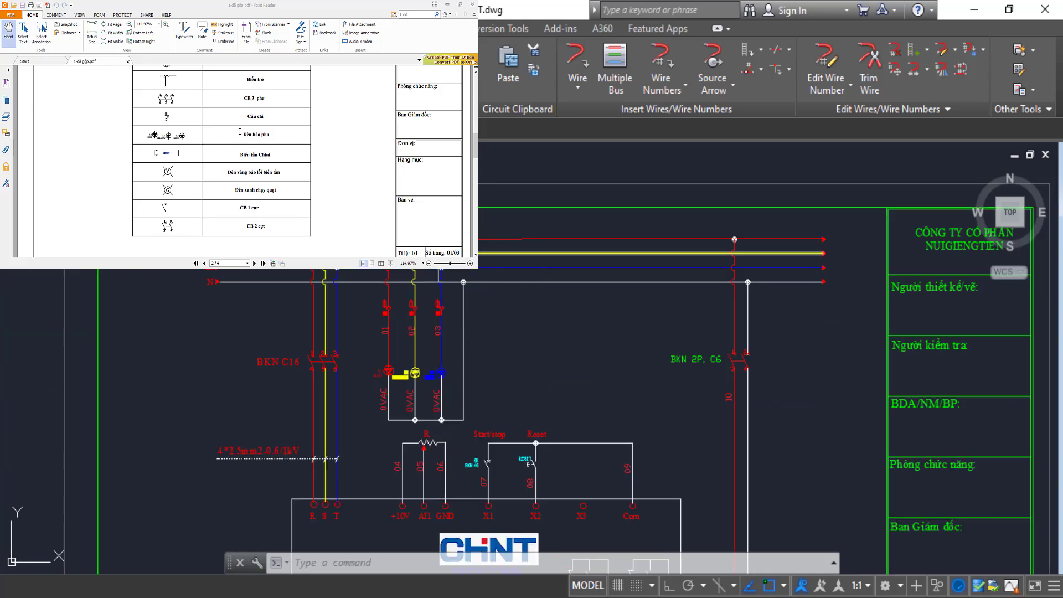
scroll(240, 132, down, 1)
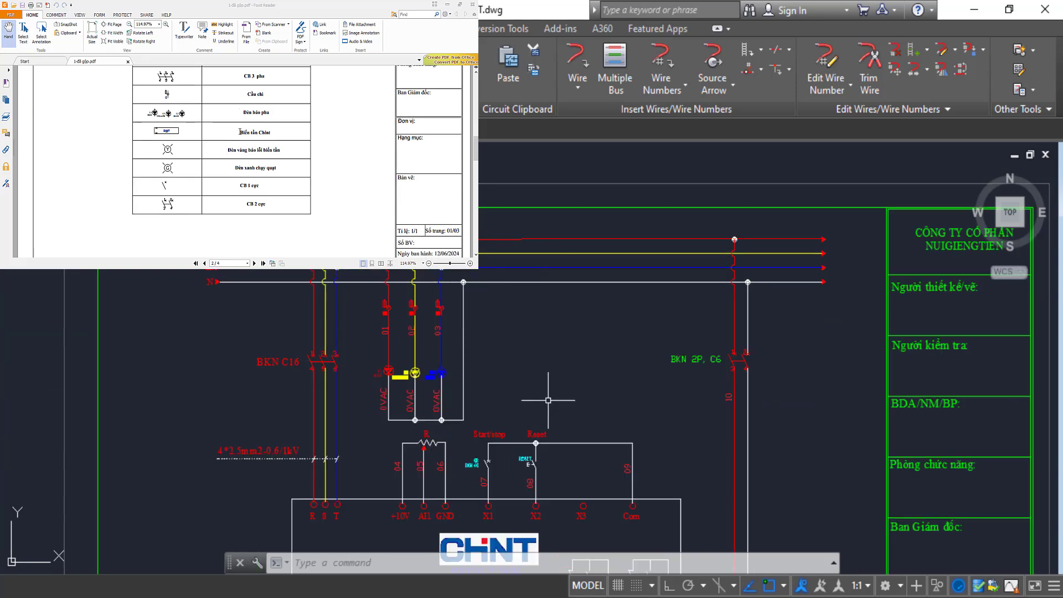
scroll(591, 365, down, 2)
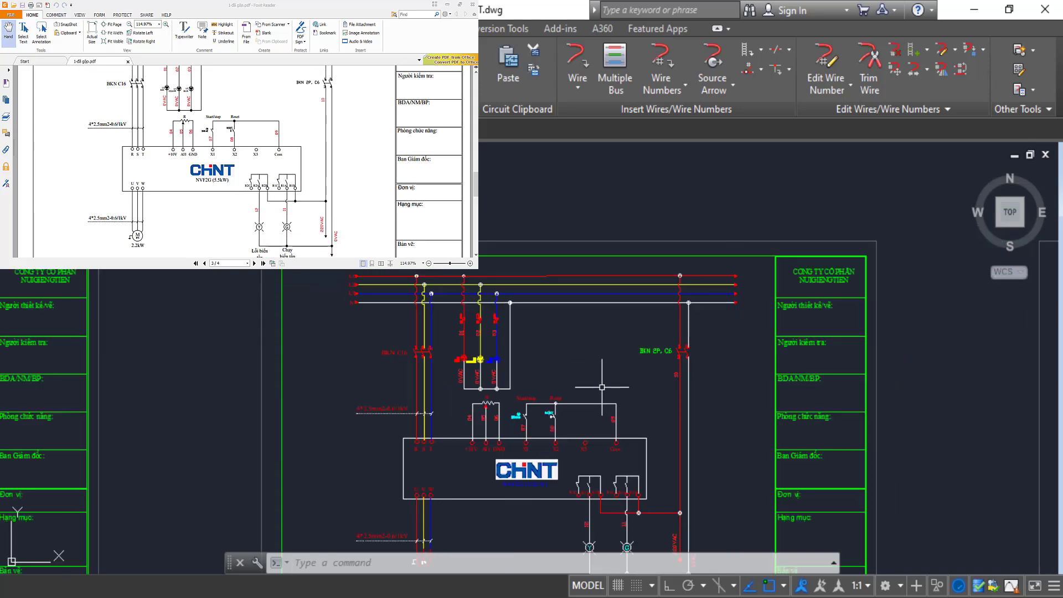
- Review the cabinet door and interior layout beside the wiring sheet, ending with an overview of the drawing set
scroll(602, 382, down, 3)
middle_drag(795, 468, 478, 310)
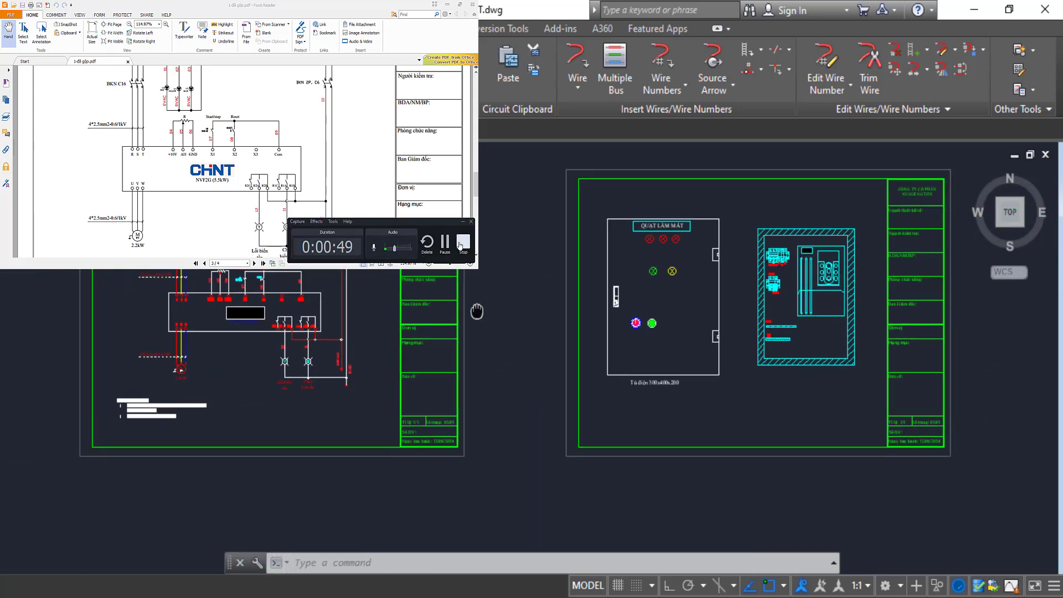
scroll(480, 312, down, 5)
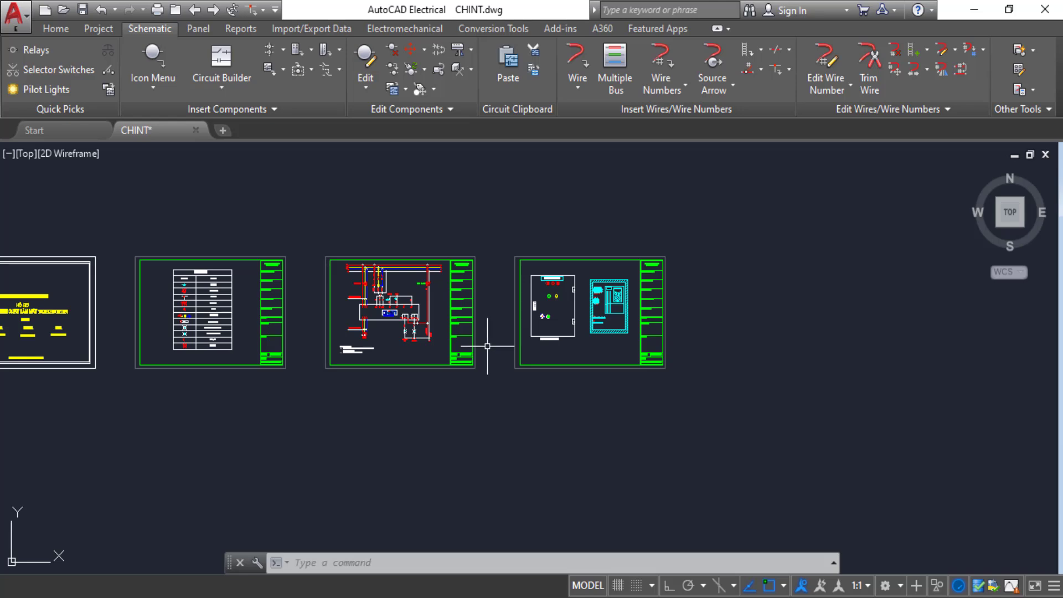
middle_drag(491, 346, 536, 388)
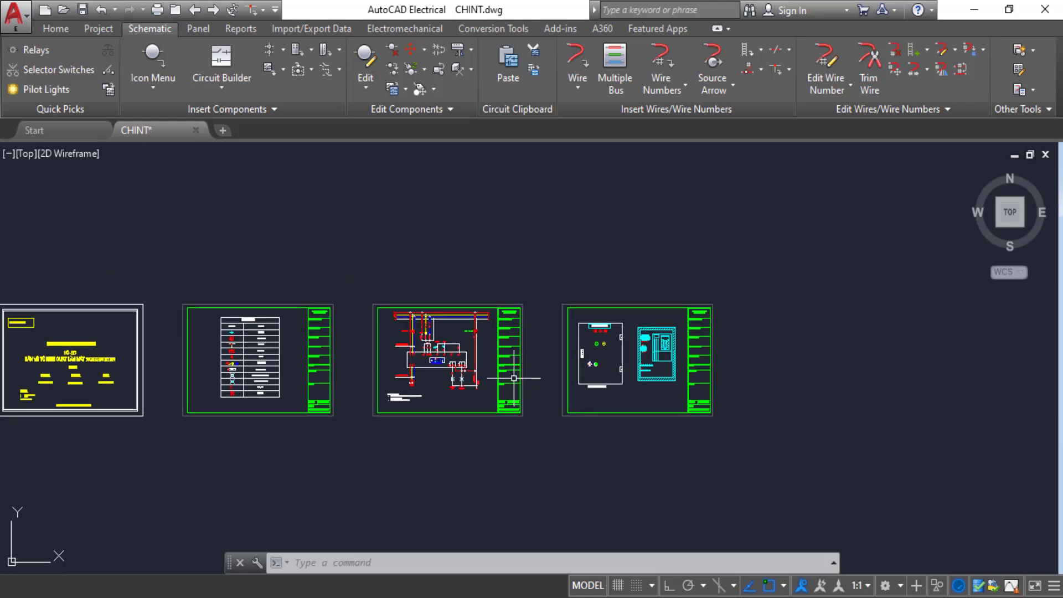